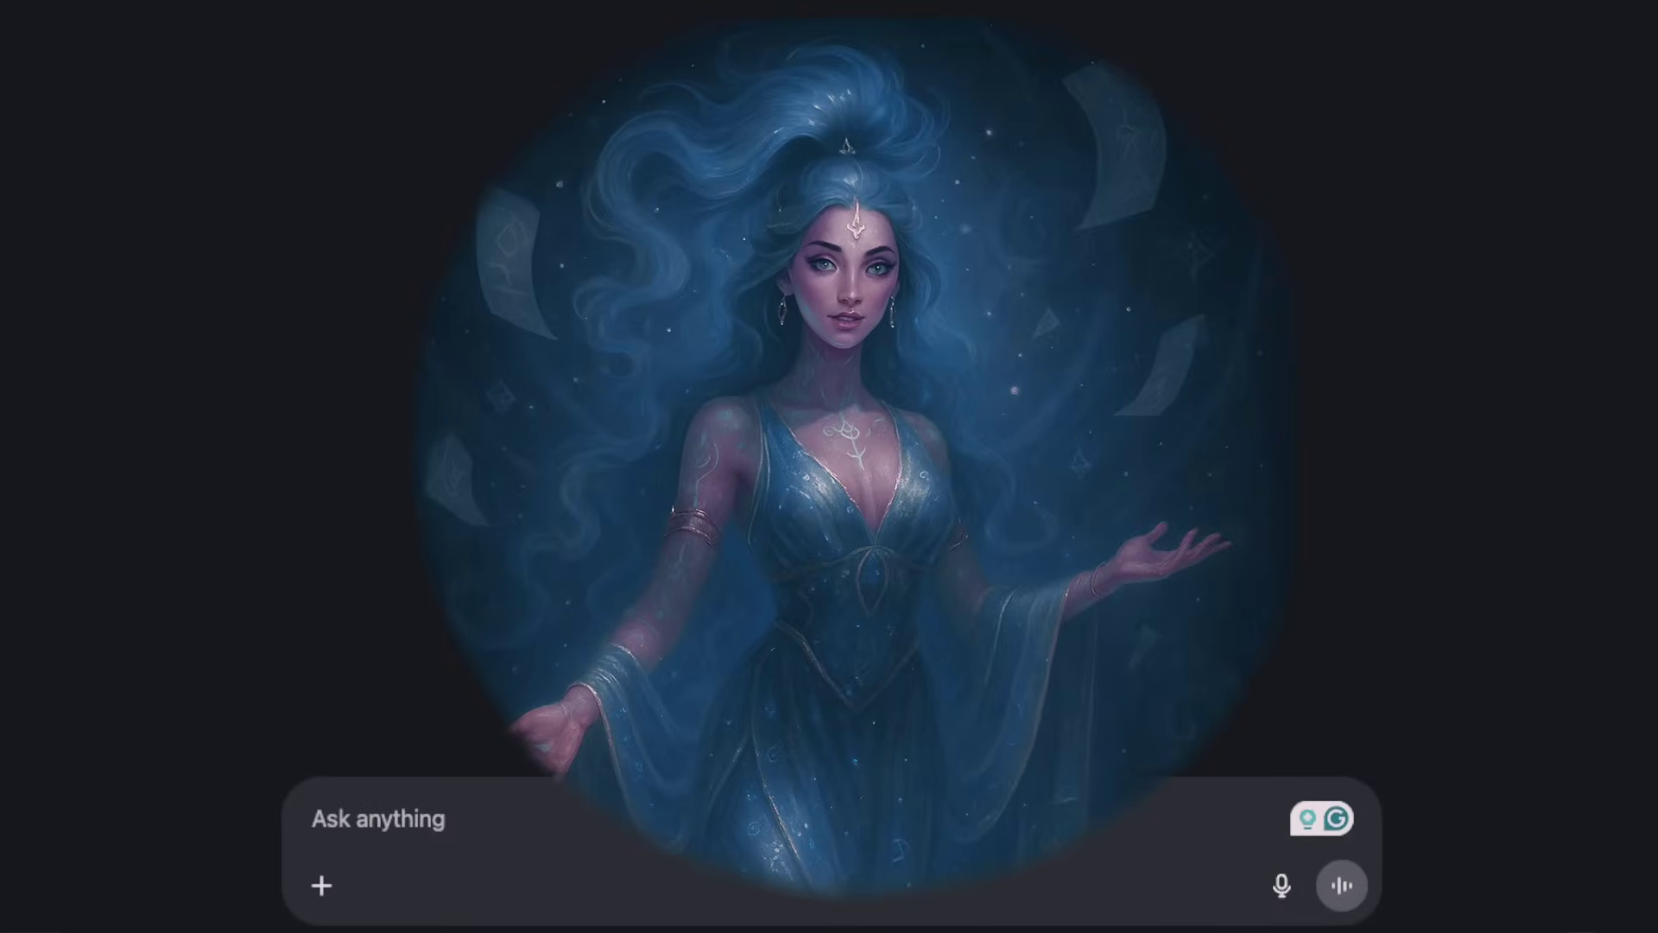
- Send the 'Help me craft a prompt...' conversation starter to the Quorai Prompt Genie GPT
left_click(848, 429)
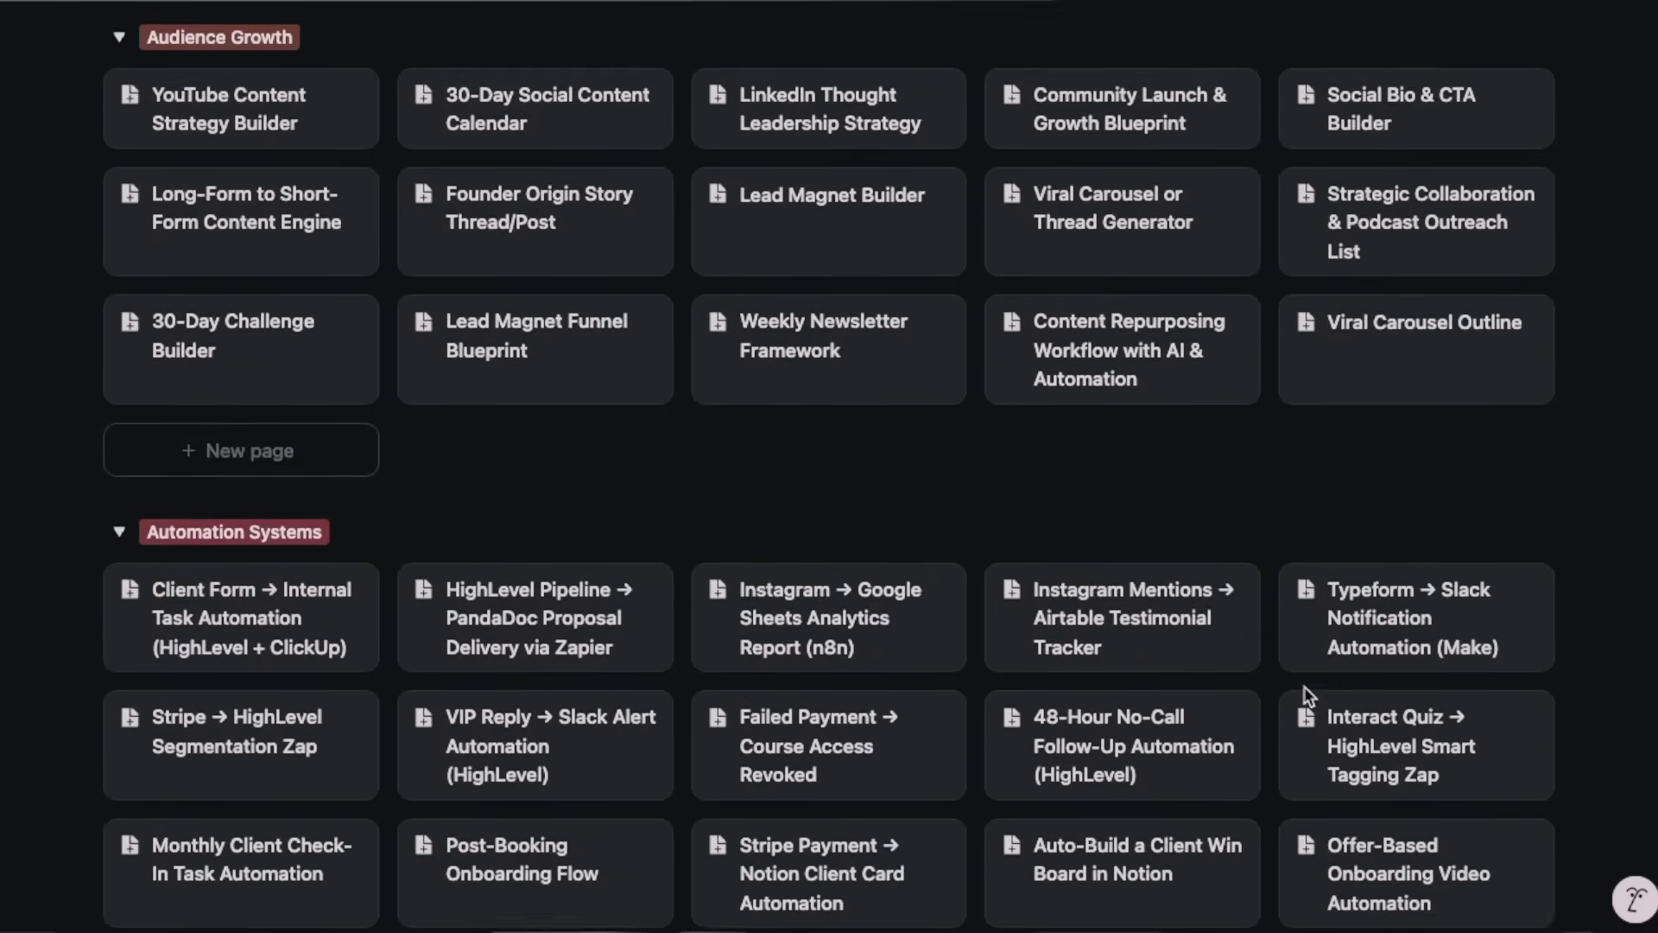
scroll(1305, 687, "down", 12)
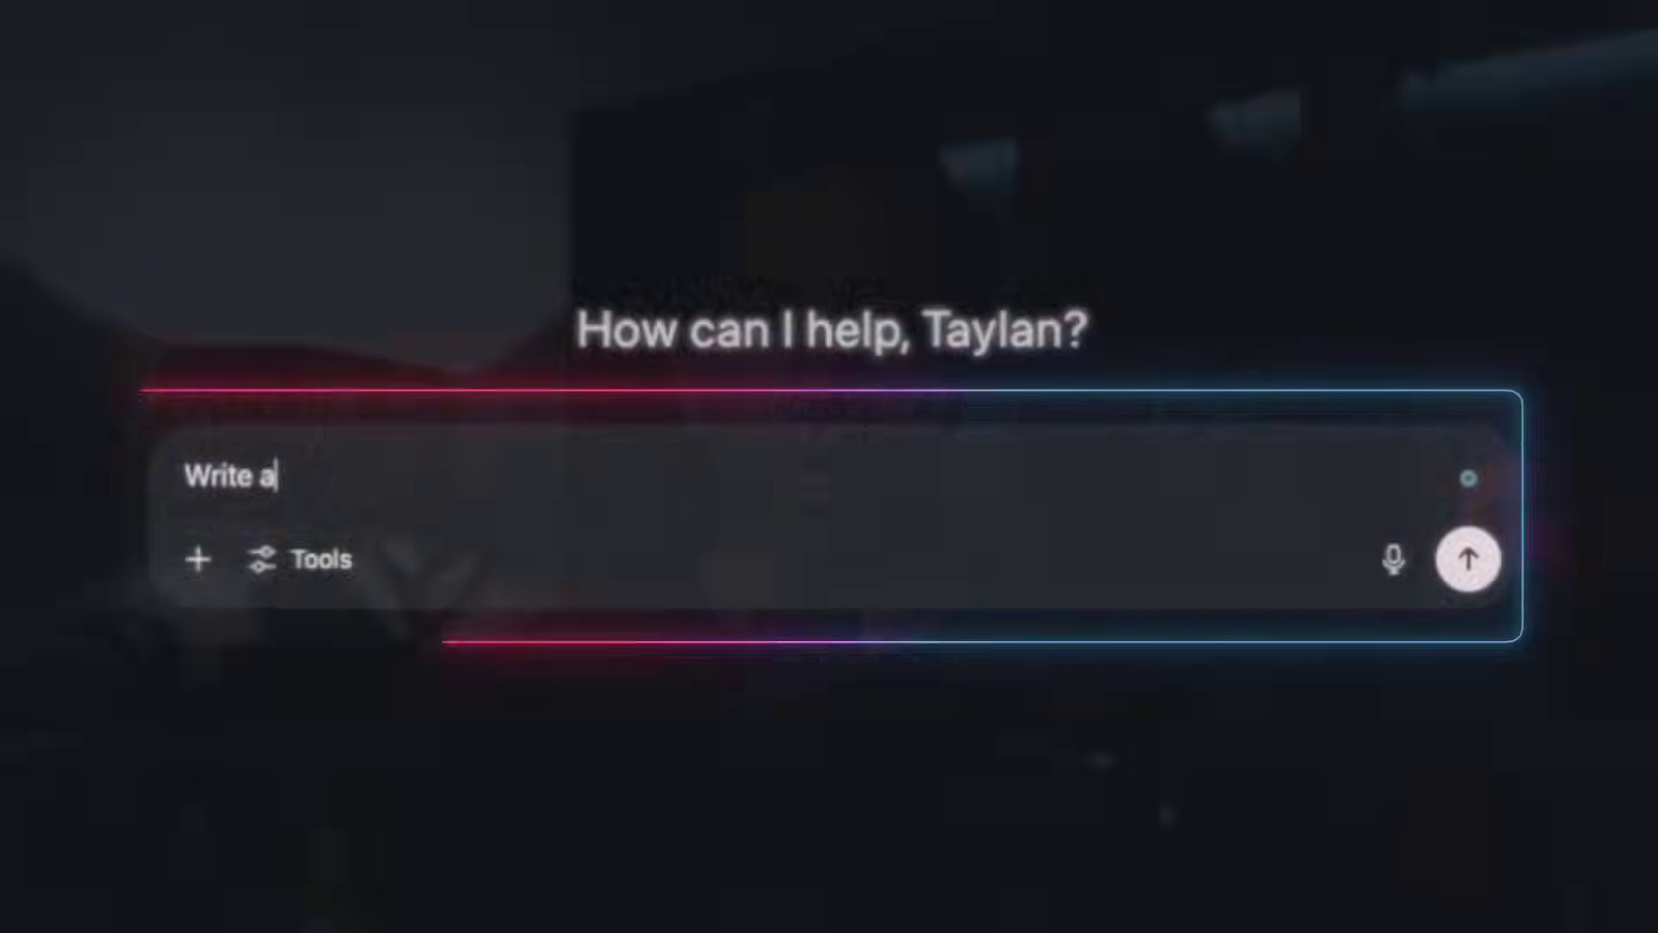
- Insert '150-word' after 'Write a' in the ChatGPT message box
type("150-word")
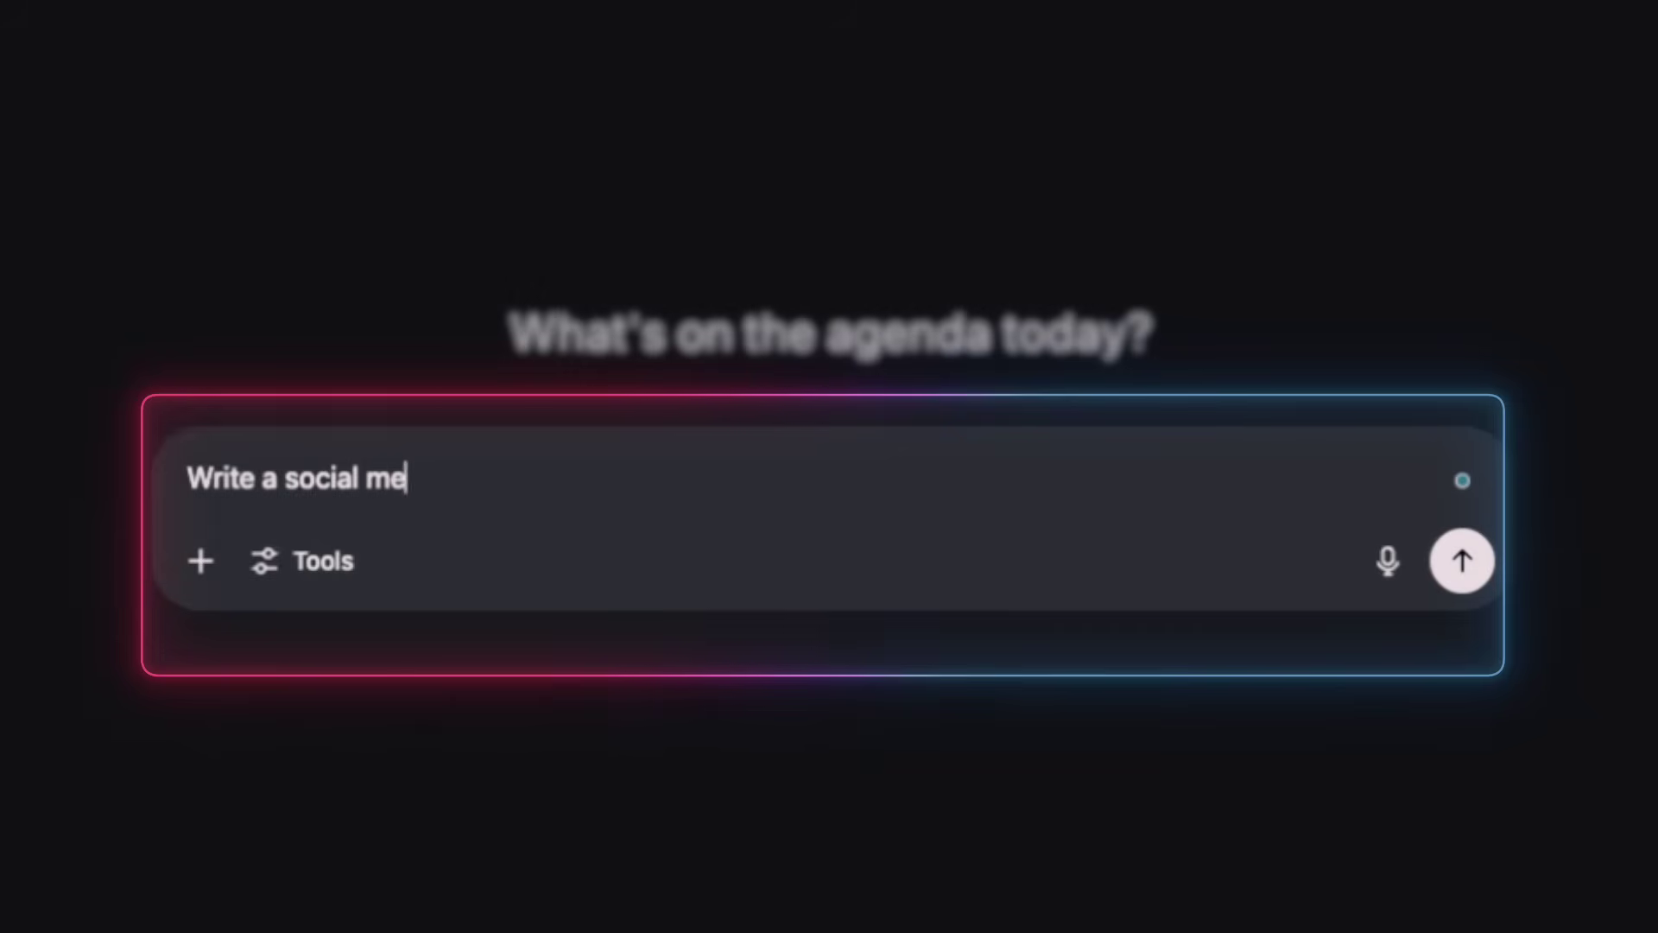
- Type the request for a sales coaching post aimed at overwhelmed entrepreneurs aged 30–45
type("dia post for my sales coaching busines")
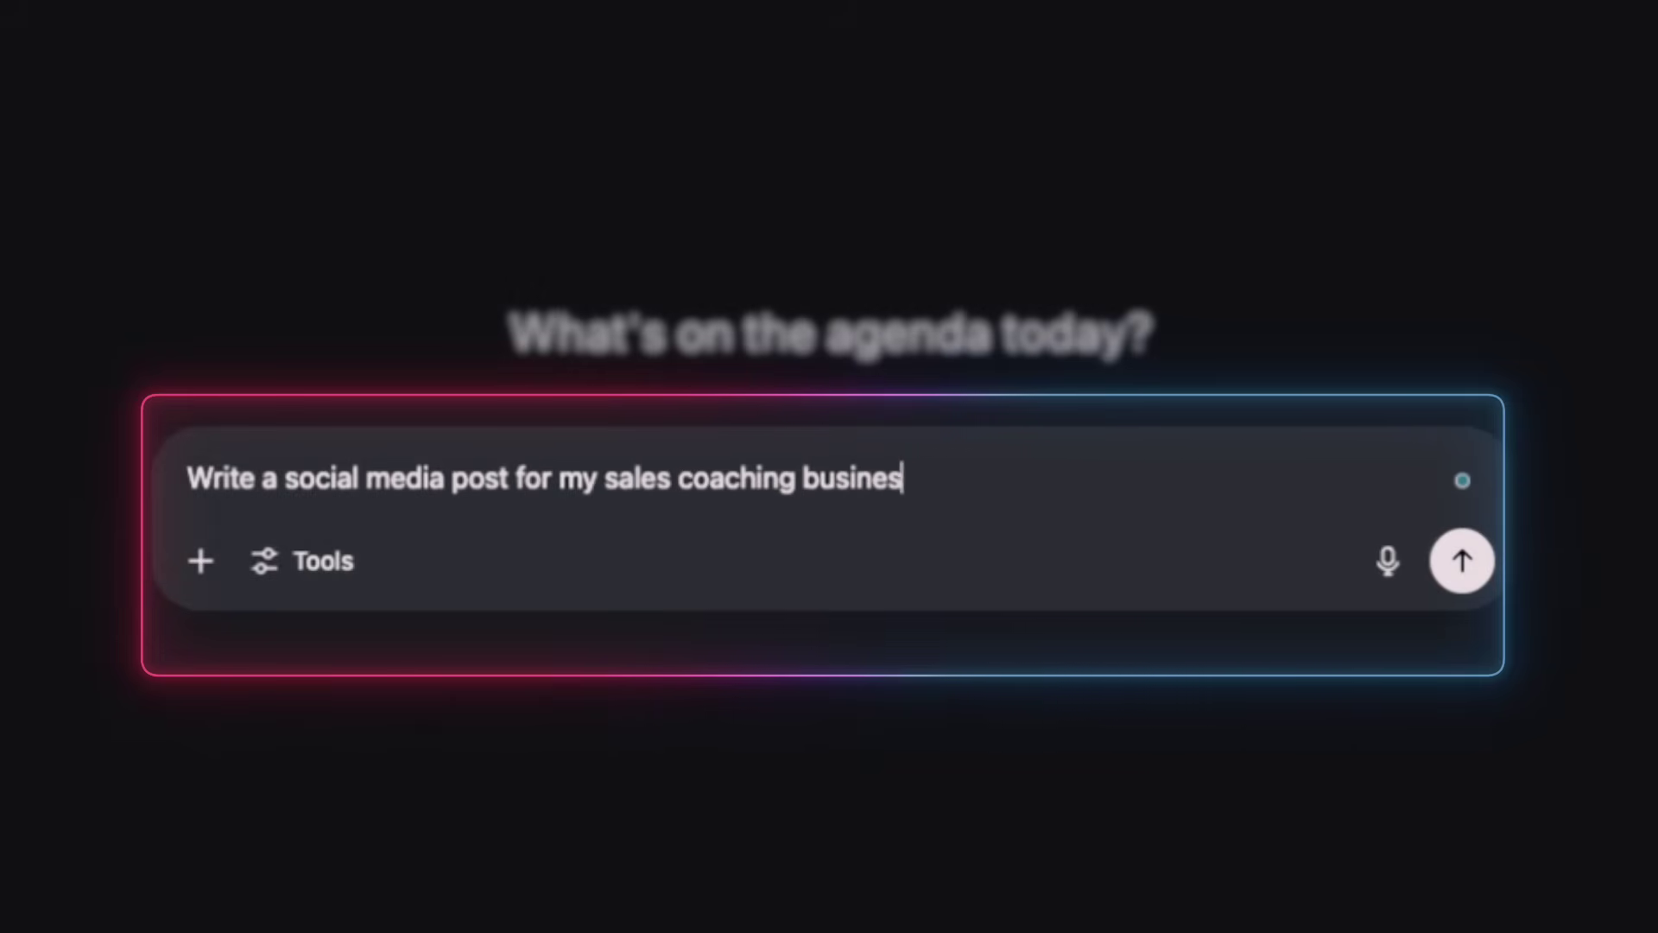
type("s. My audience is overwhelmed entrepre")
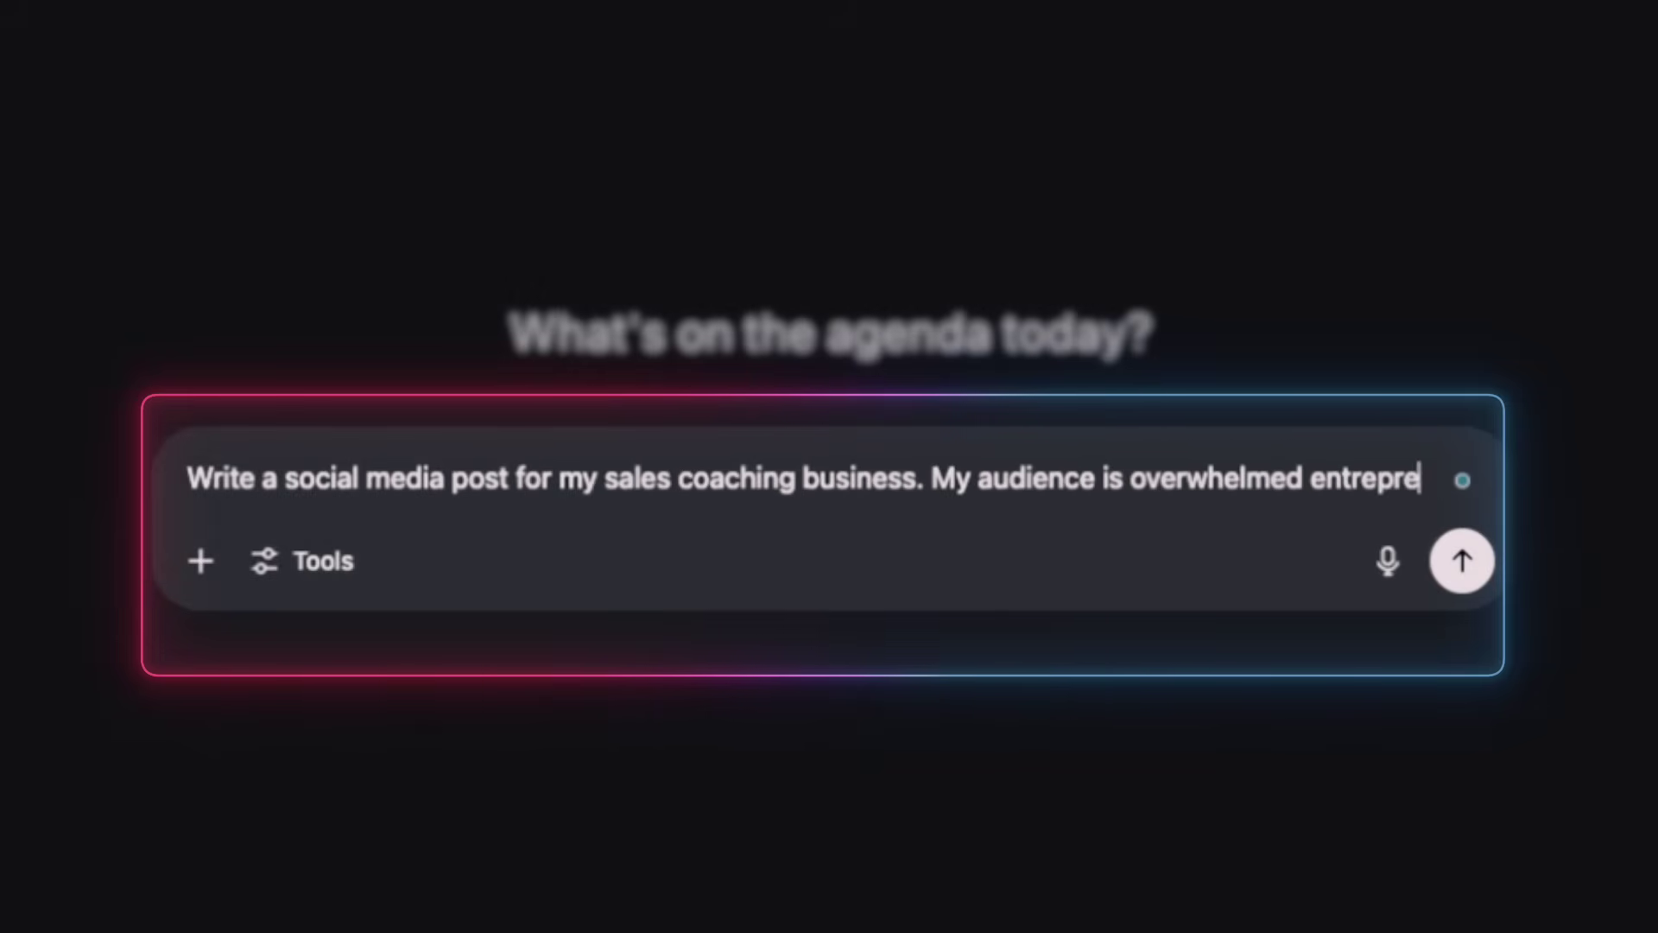
type("neurs, 30–45, mostly active on Instagra")
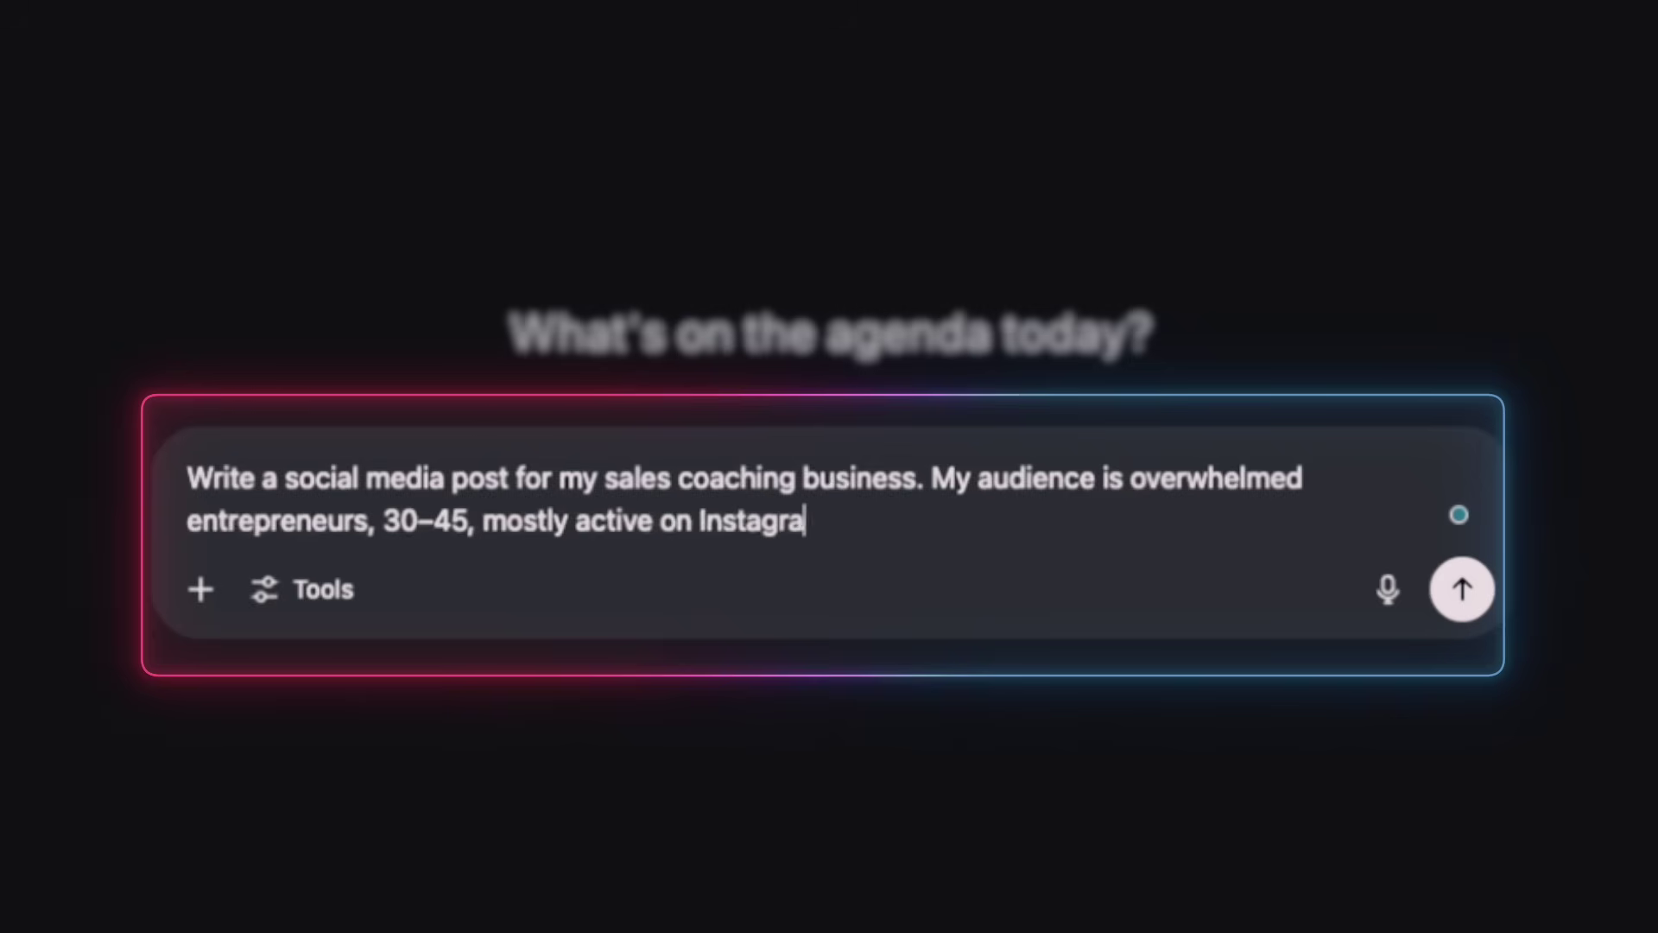
type("m during coffee breaks. They’re constantly behin")
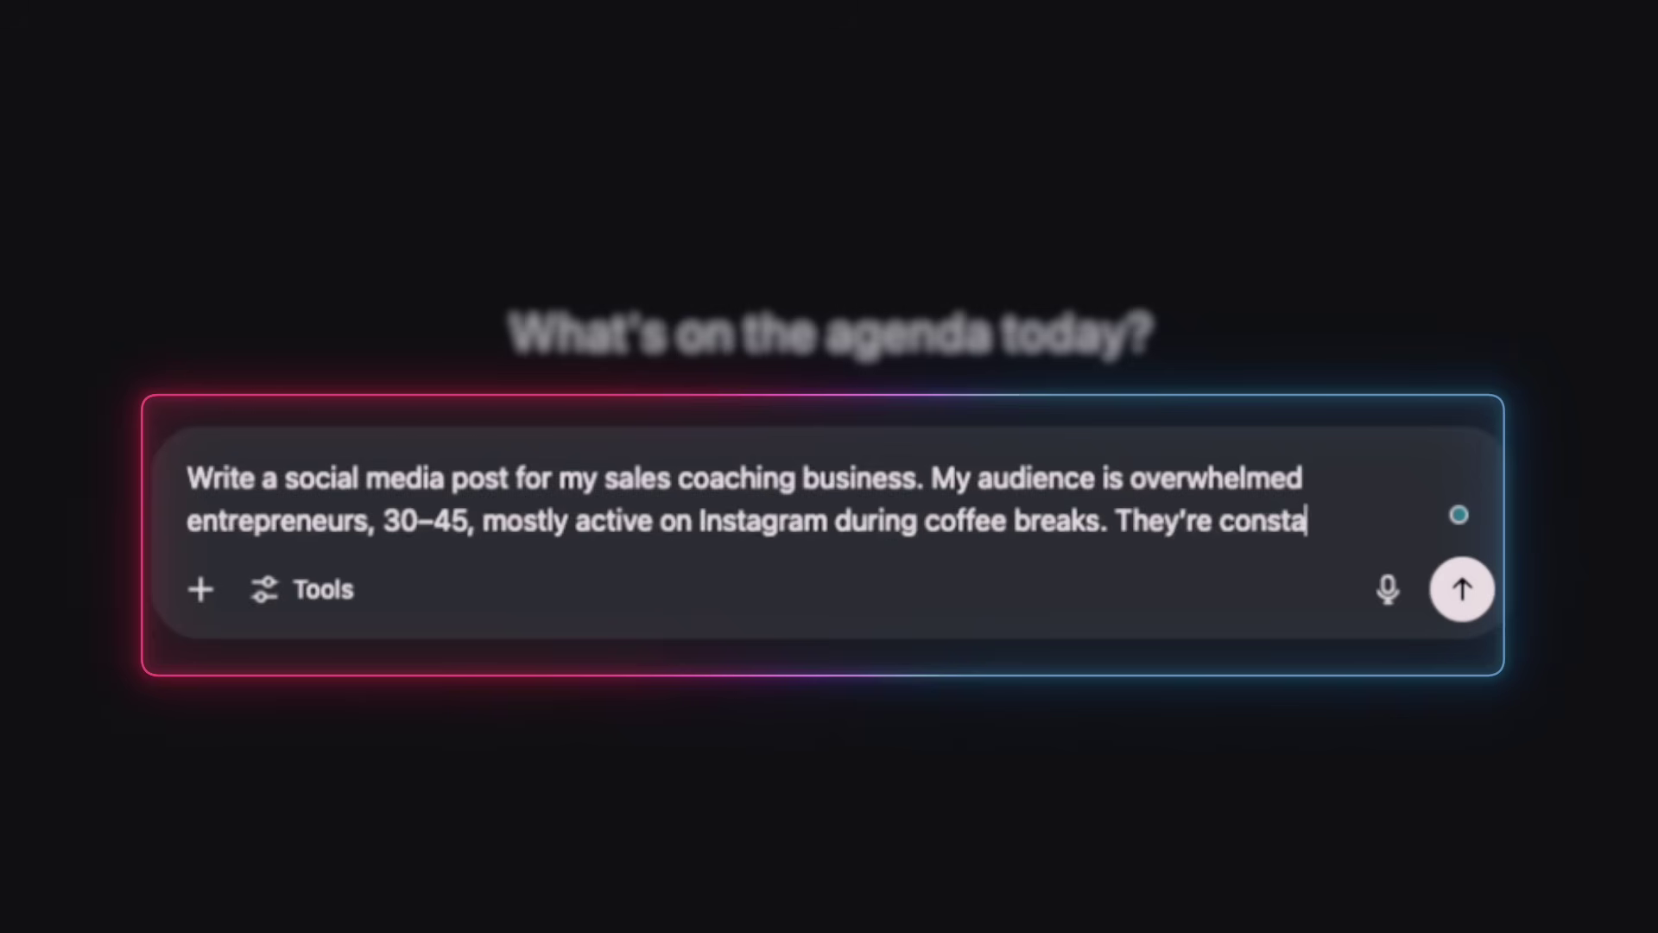
type("d and feel guilty ab")
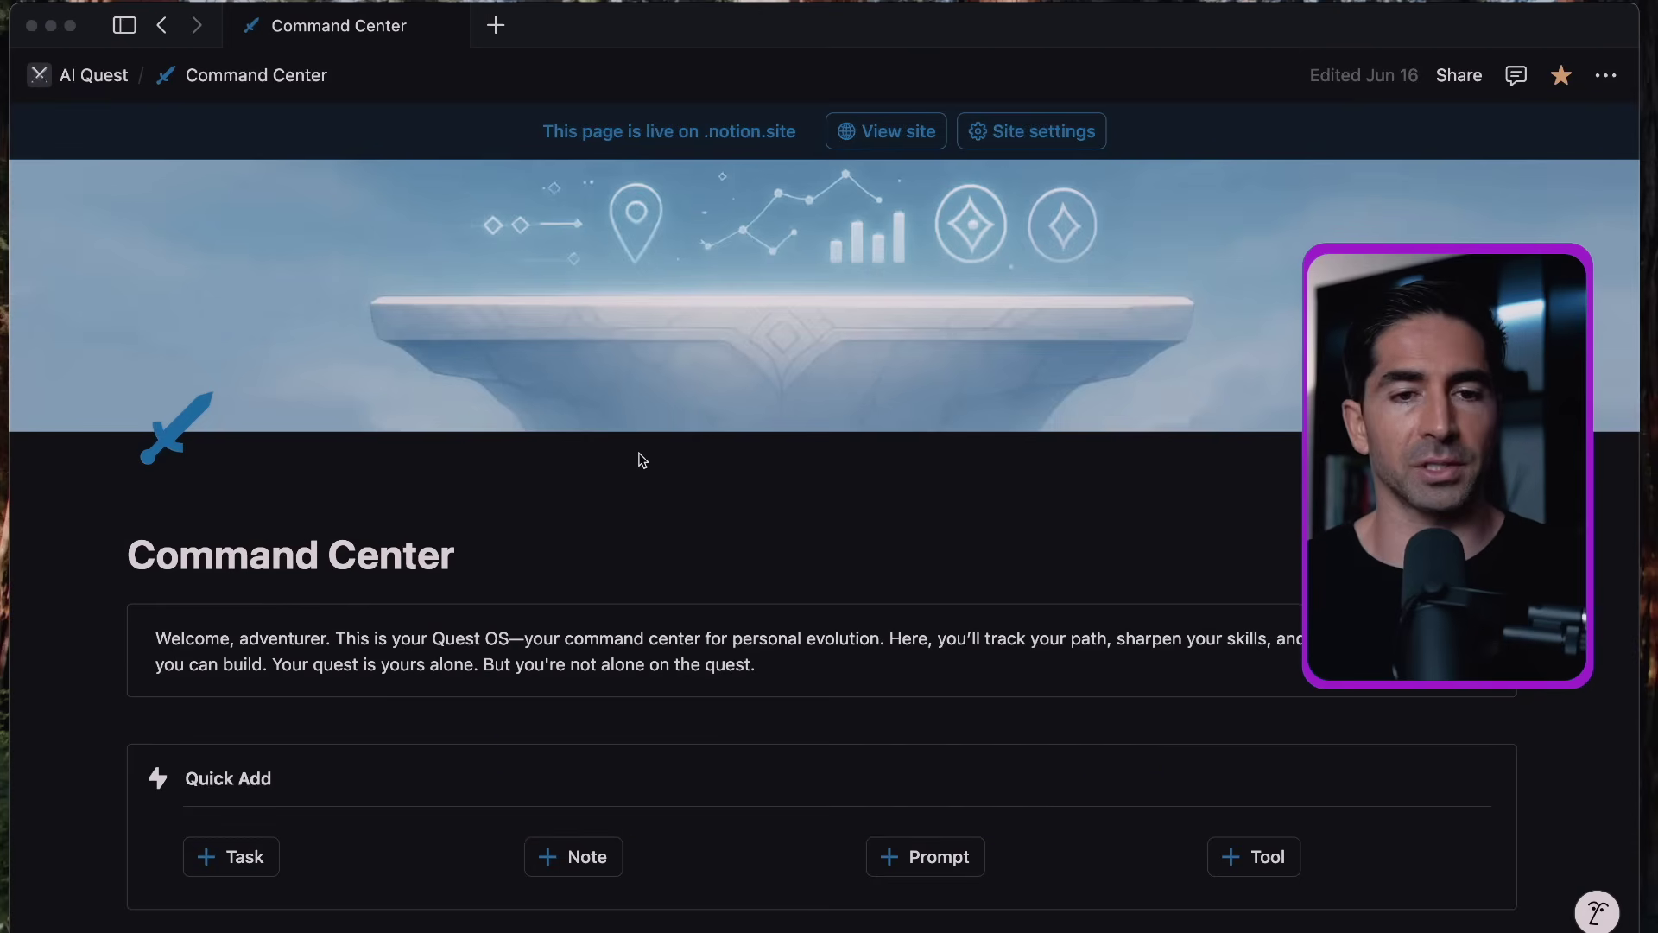
- Scroll from the Command Center's Operate gallery to the Creator page's Hero Scroll card and pipeline
scroll(673, 476, "down", 5)
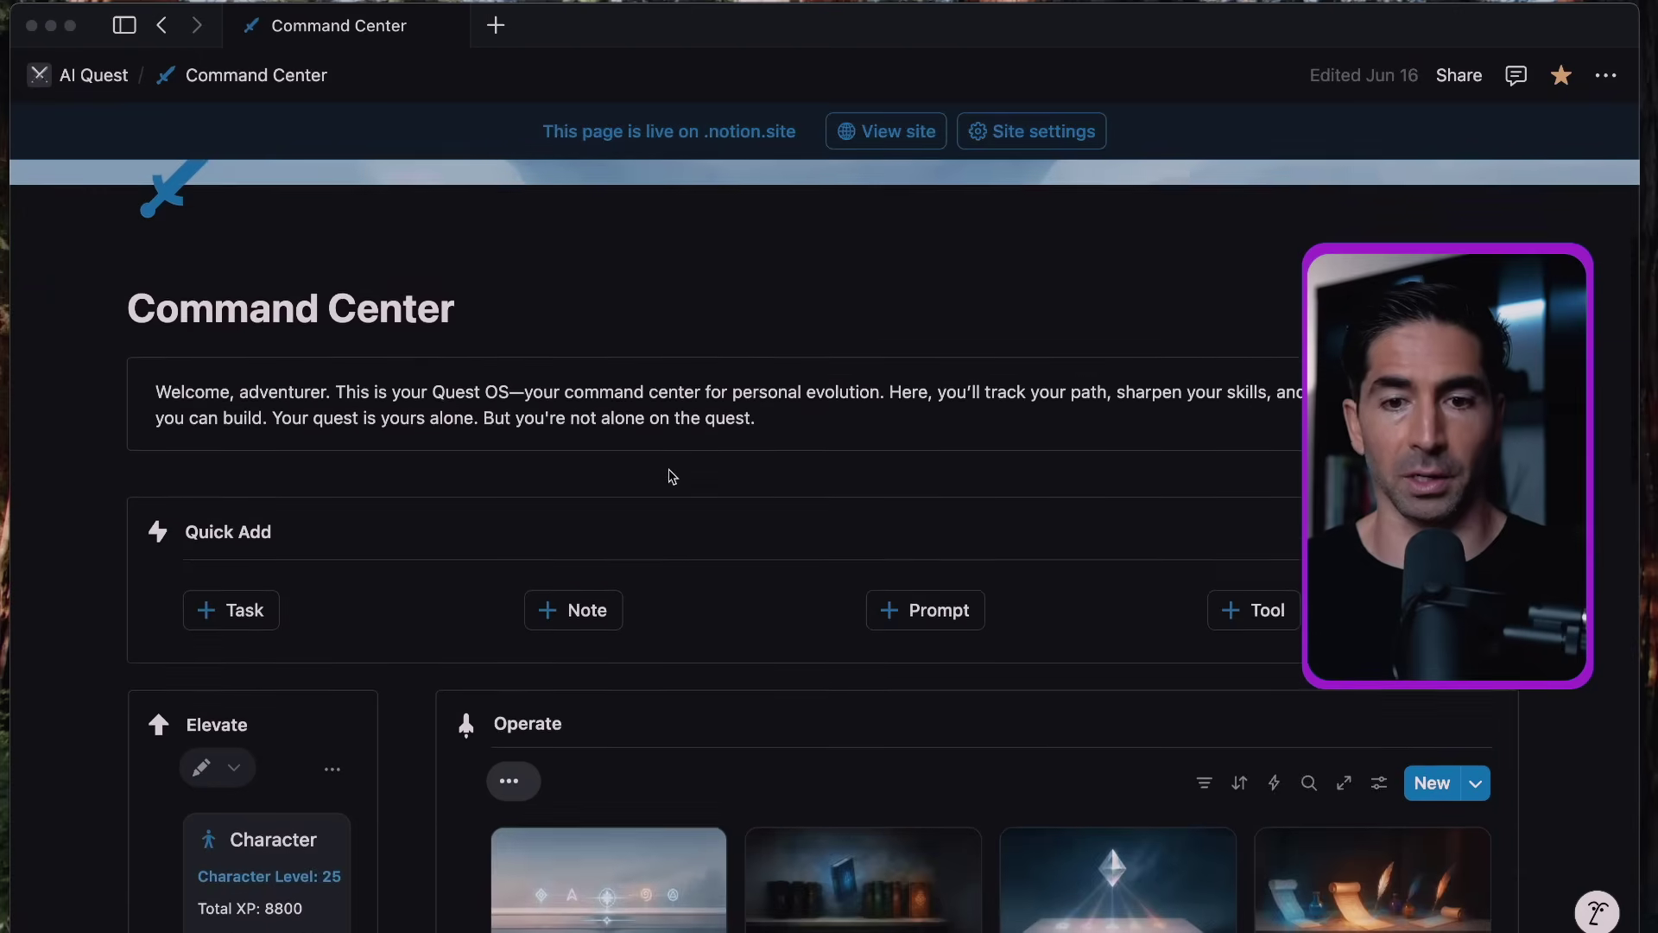
scroll(673, 476, "down", 5)
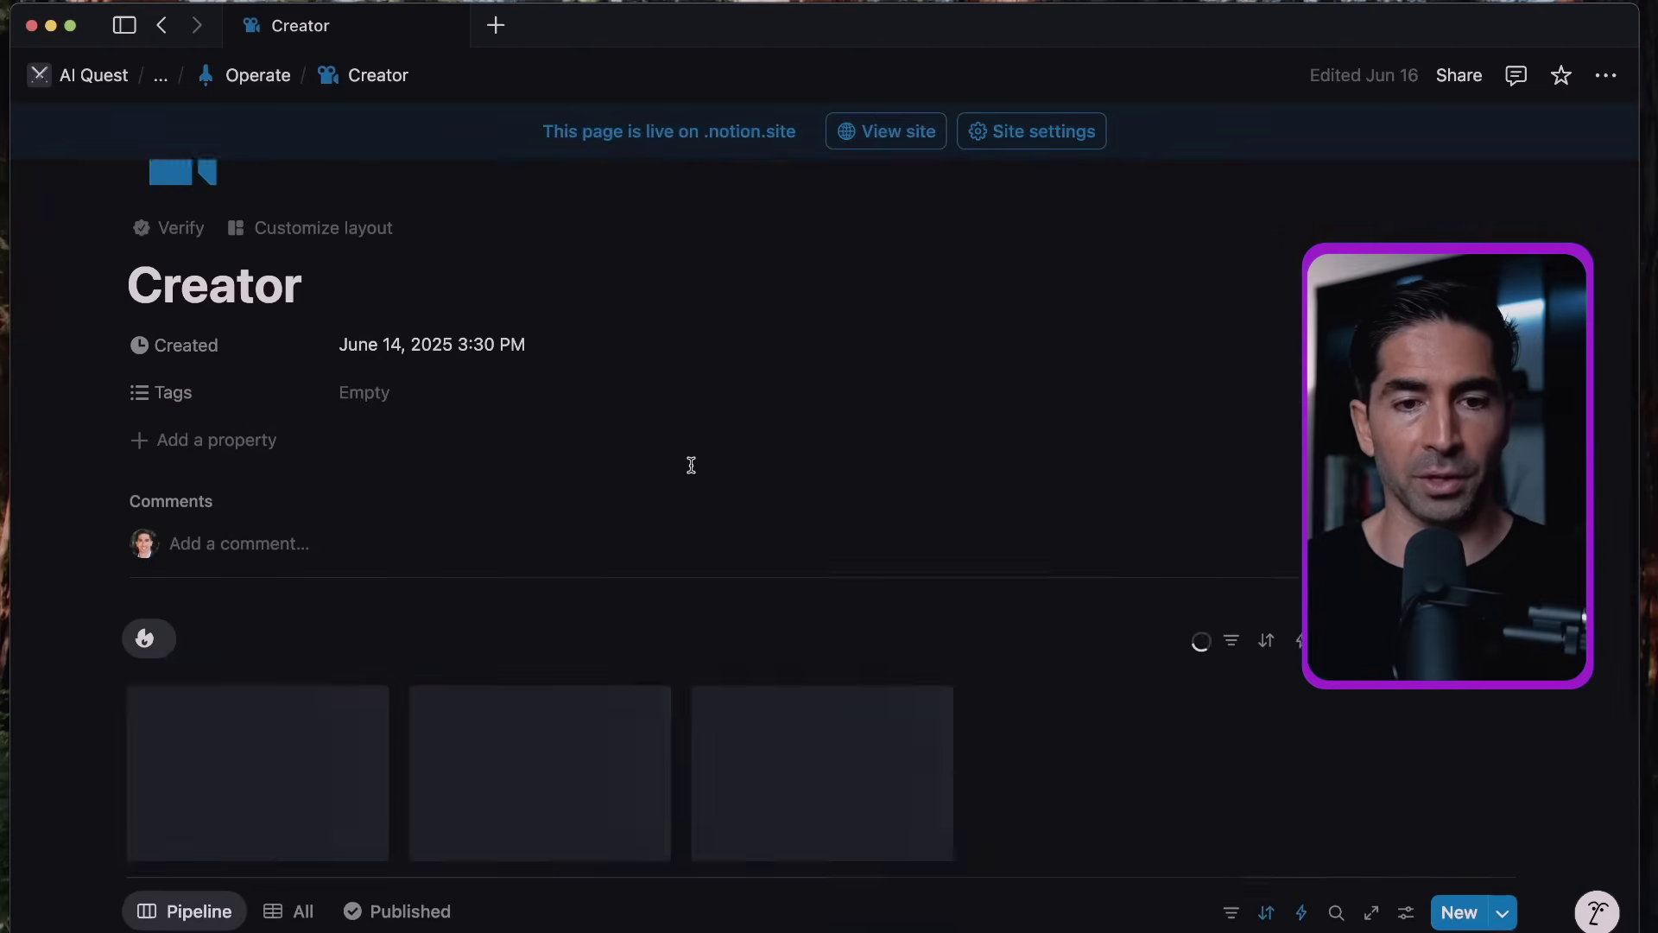
scroll(688, 462, "down", 3)
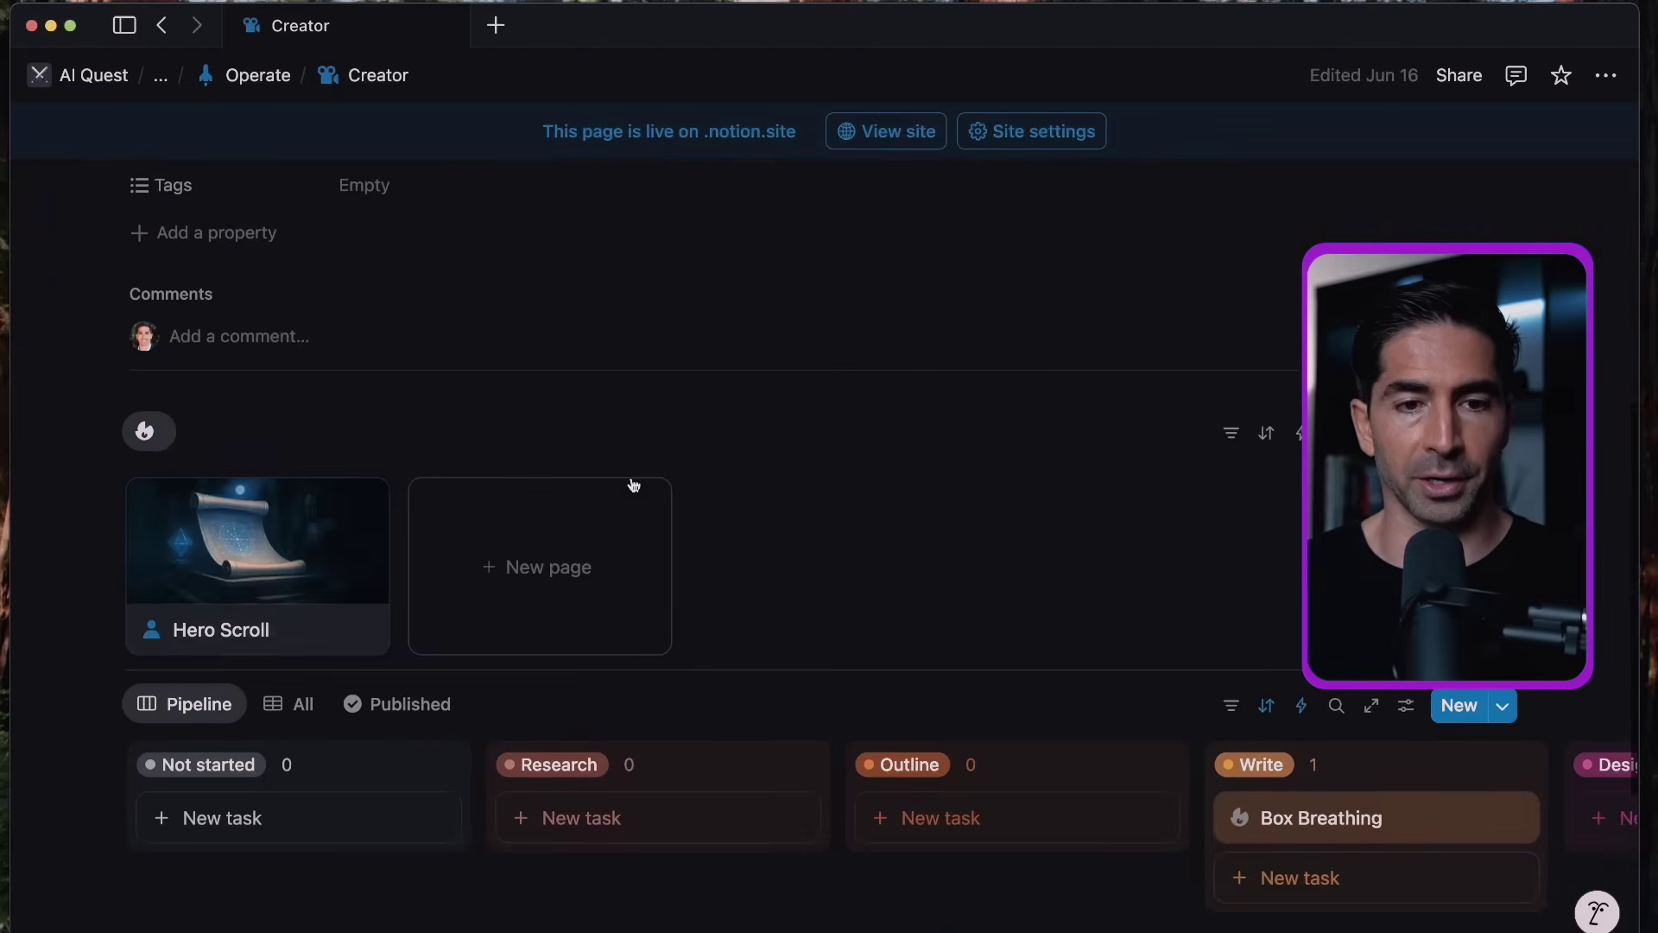
- Open Hero Scroll, read through Origin Story, Ideal Client Avatar and Offer Architecture, then return to top
left_click(199, 560)
scroll(795, 436, "down", 5)
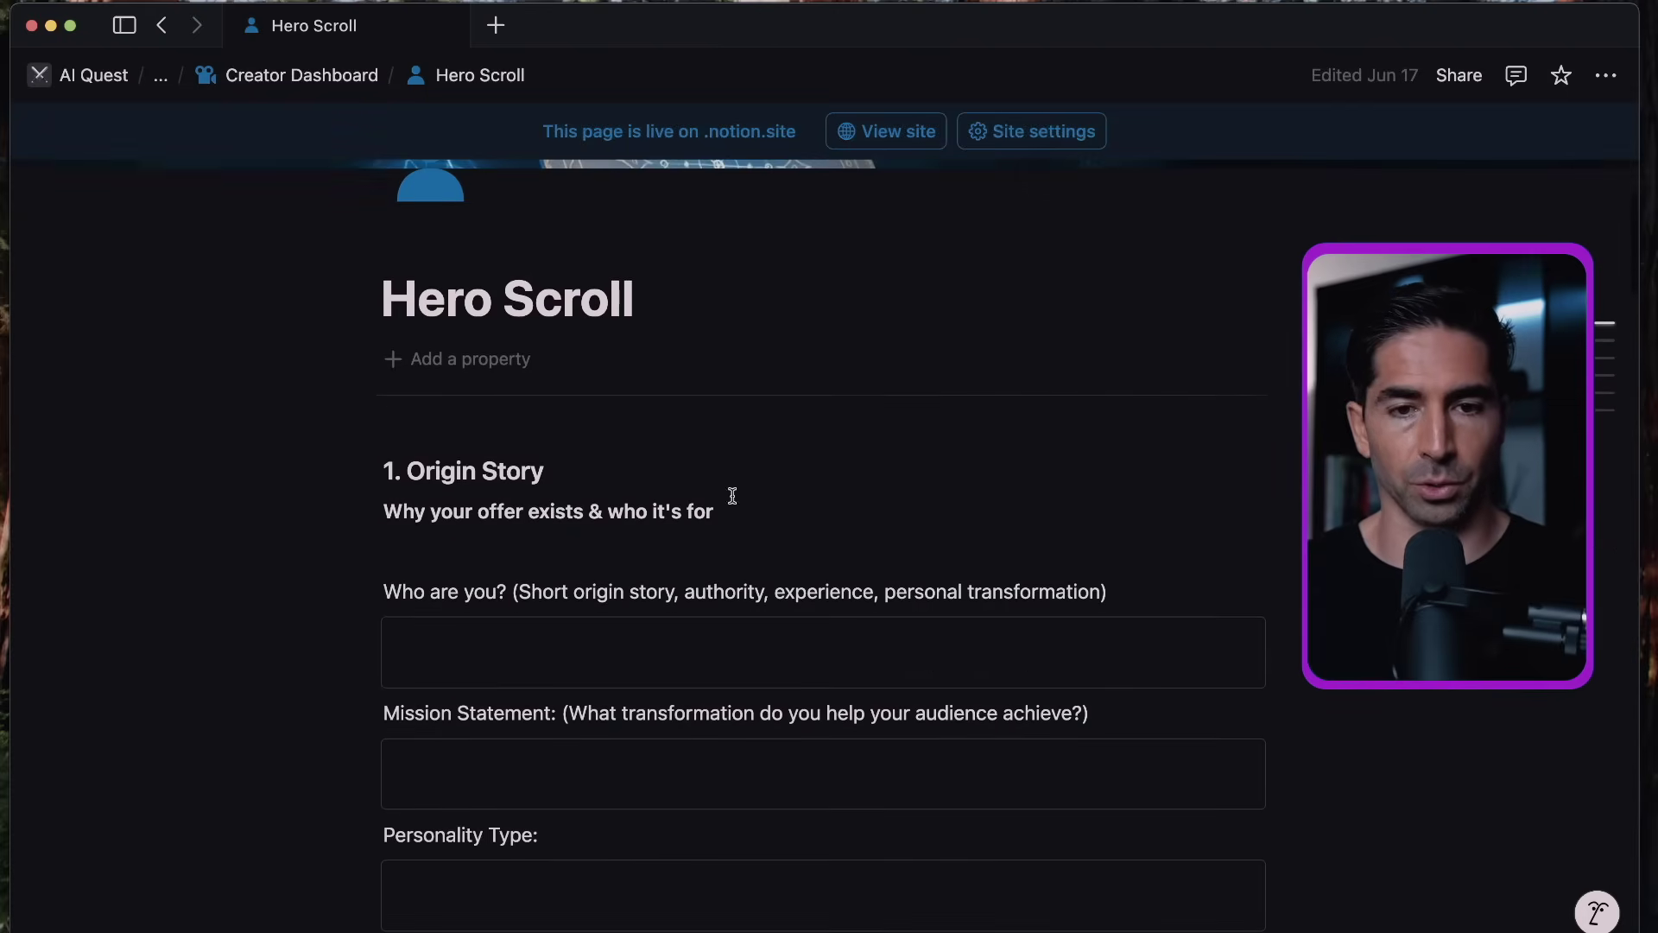
scroll(557, 570, "down", 1)
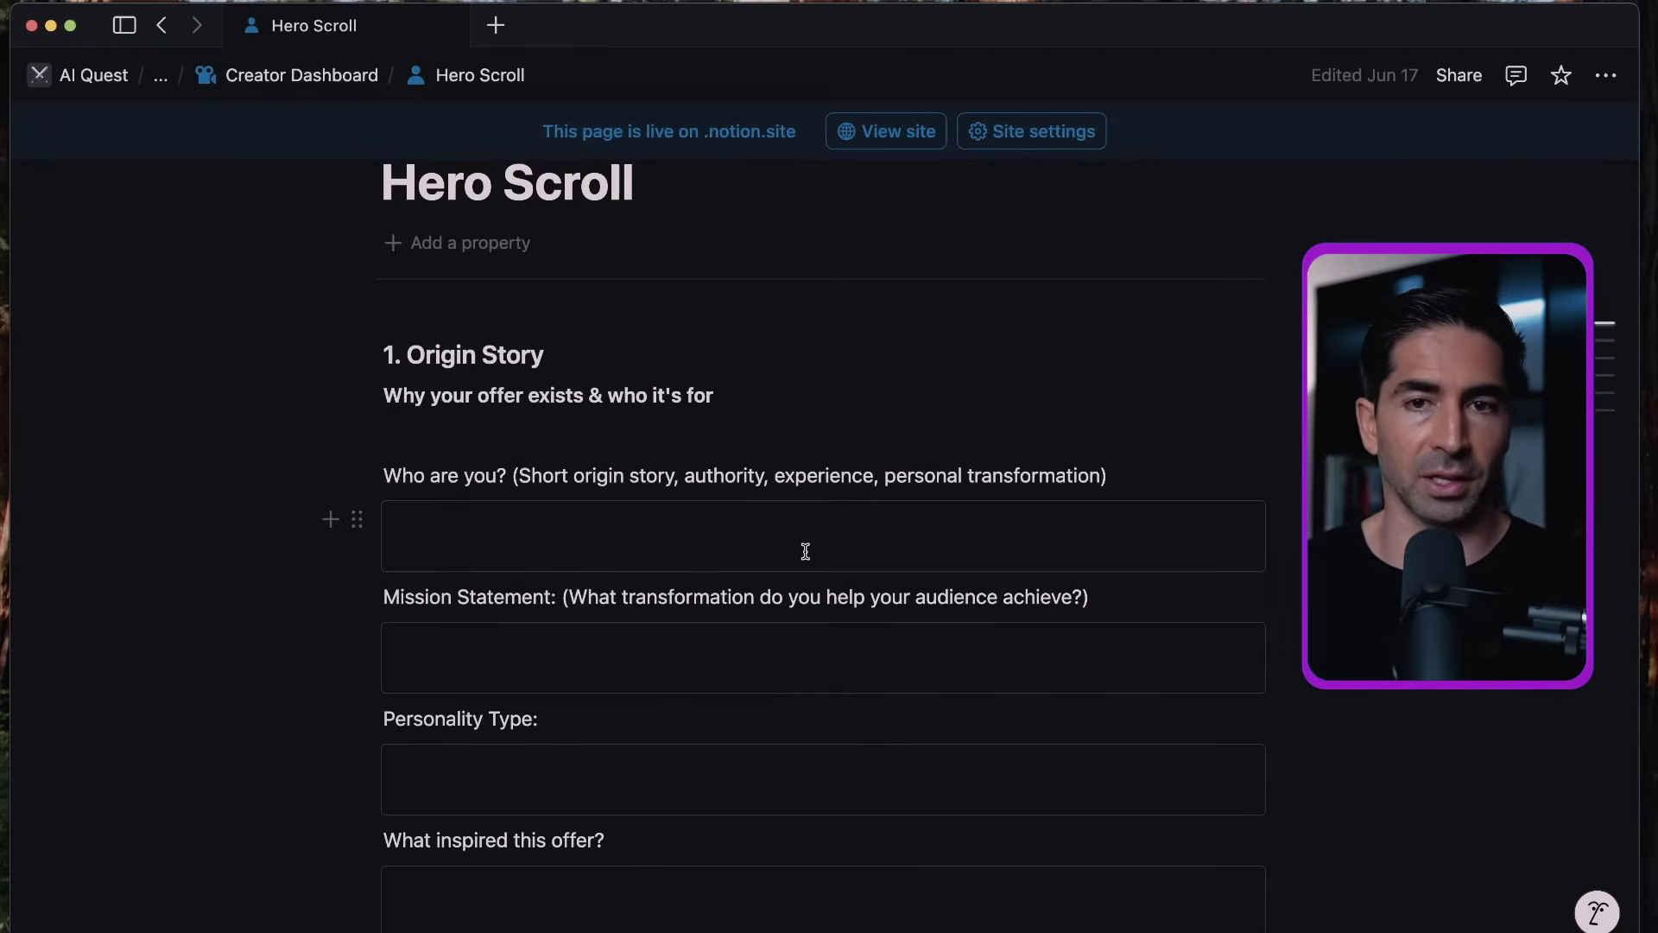
scroll(621, 496, "down", 5)
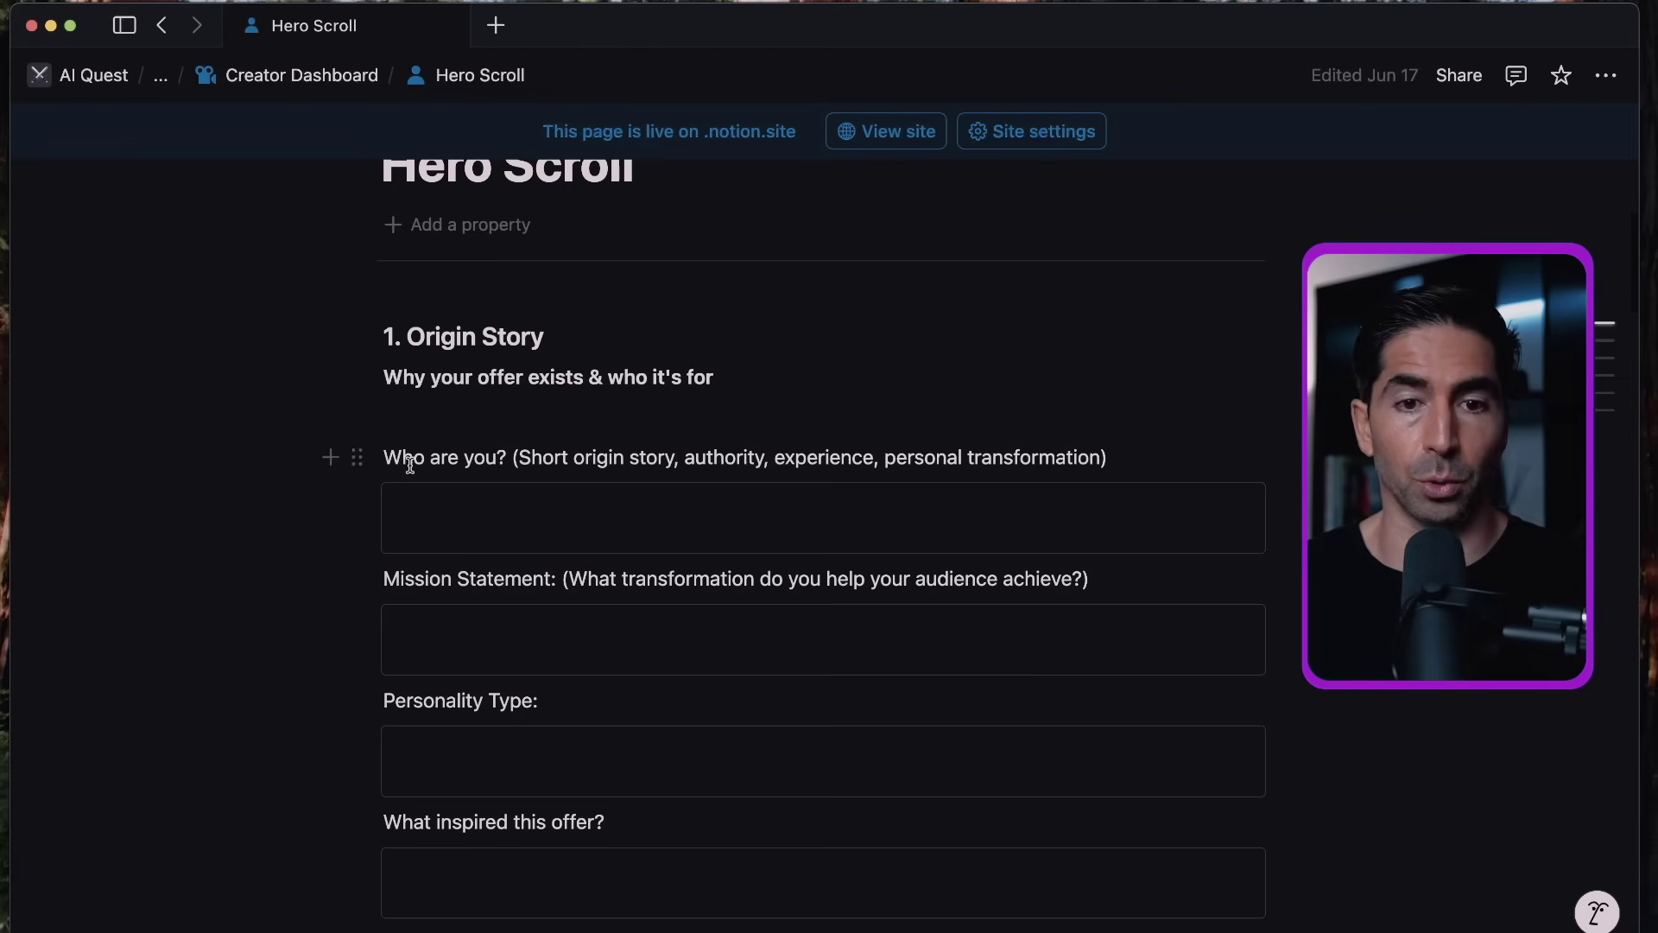
scroll(413, 489, "down", 2)
scroll(806, 502, "down", 5)
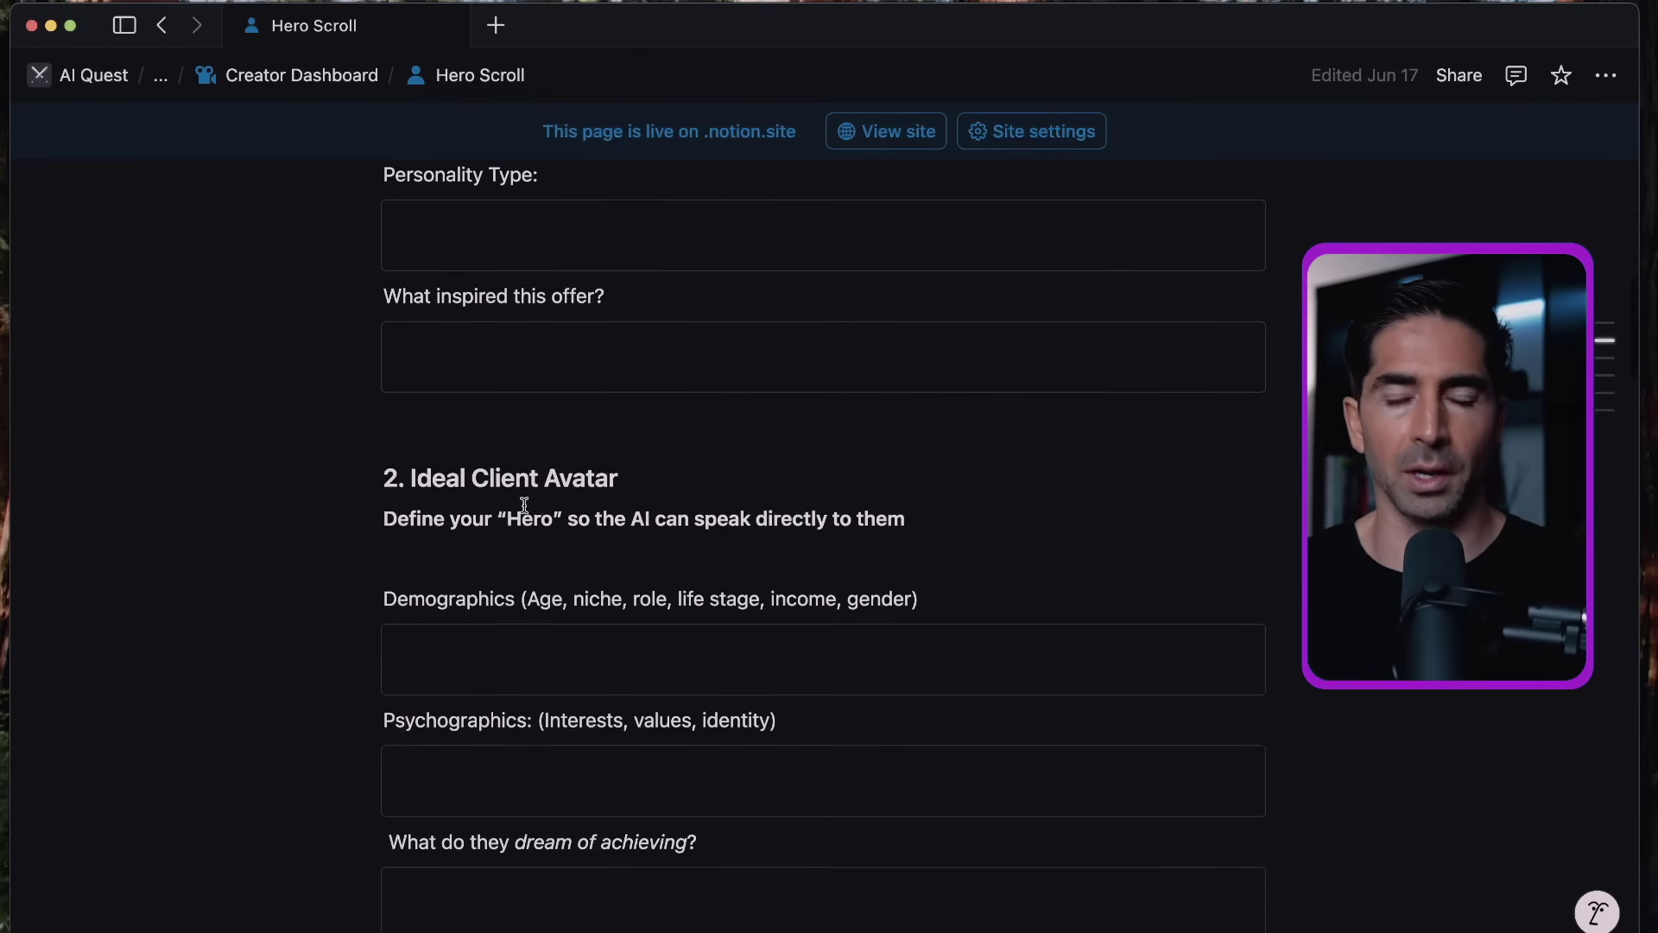
scroll(507, 541, "down", 20)
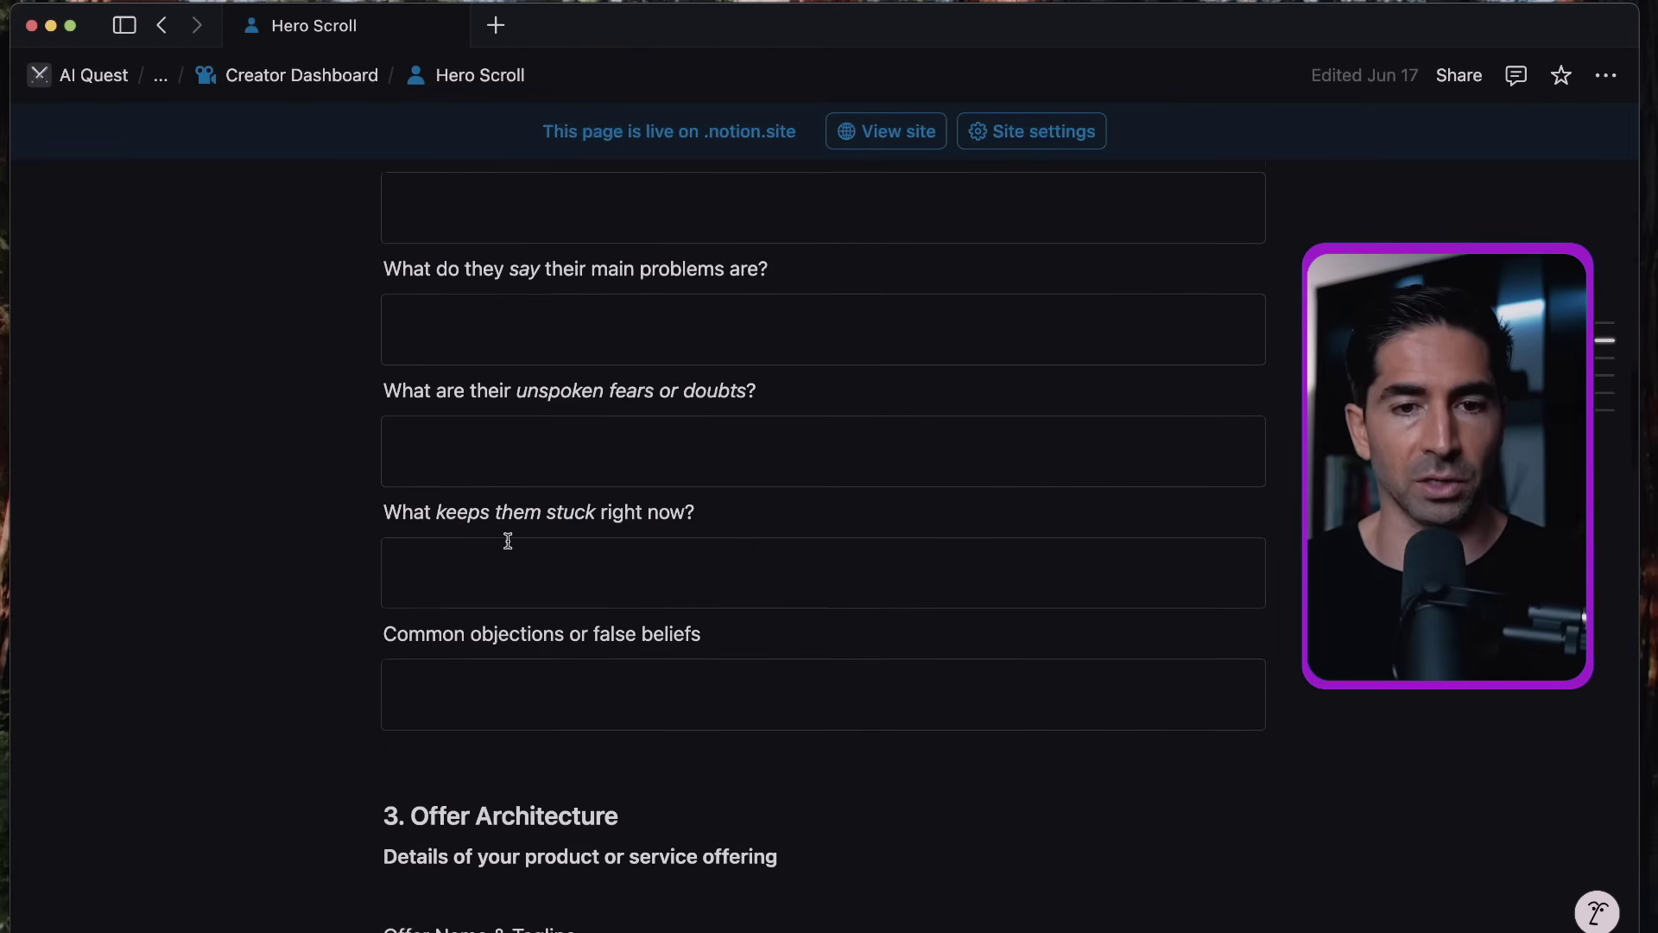
scroll(476, 573, "up", 20)
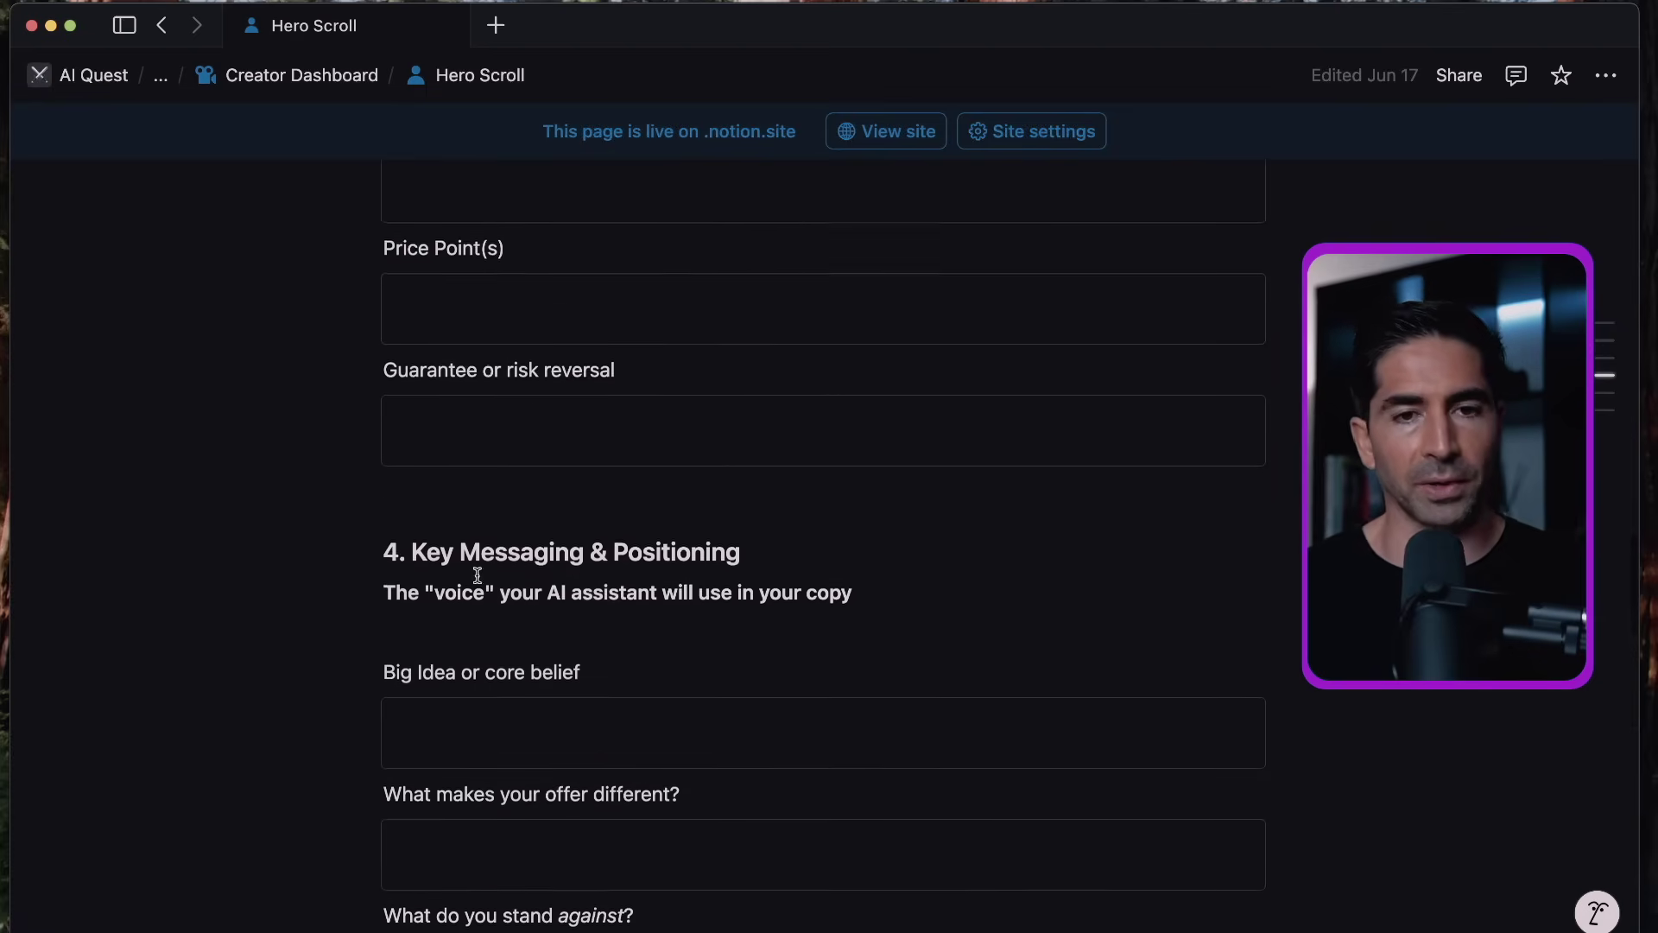
scroll(477, 577, "up", 15)
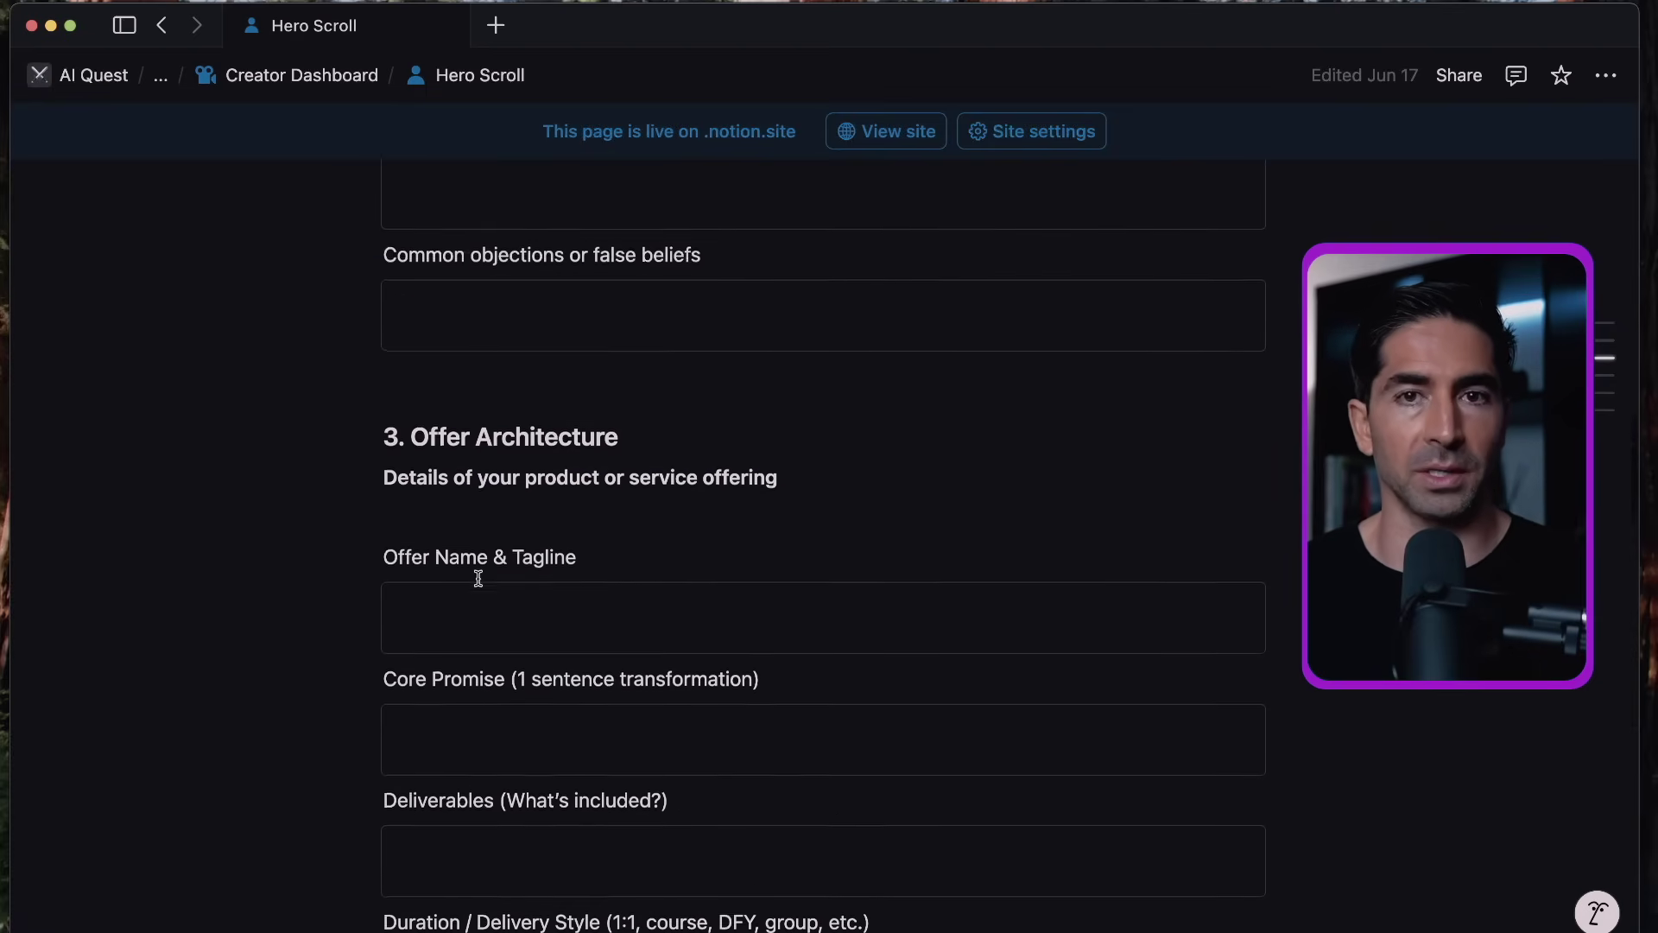
scroll(479, 578, "up", 1)
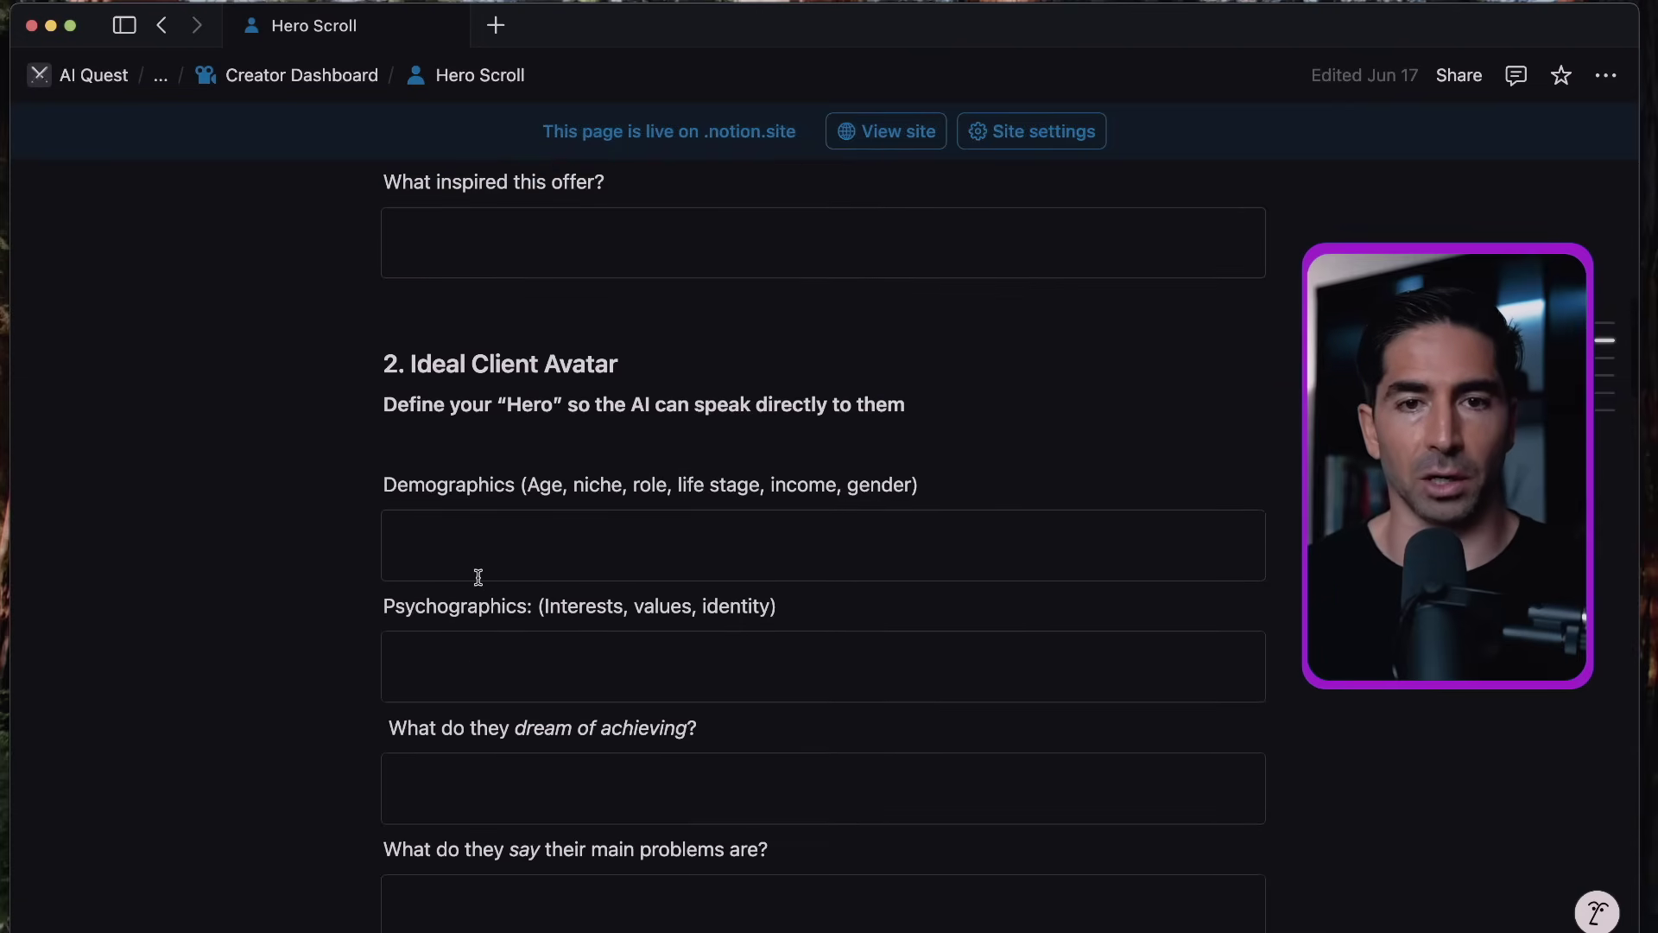
scroll(472, 580, "up", 15)
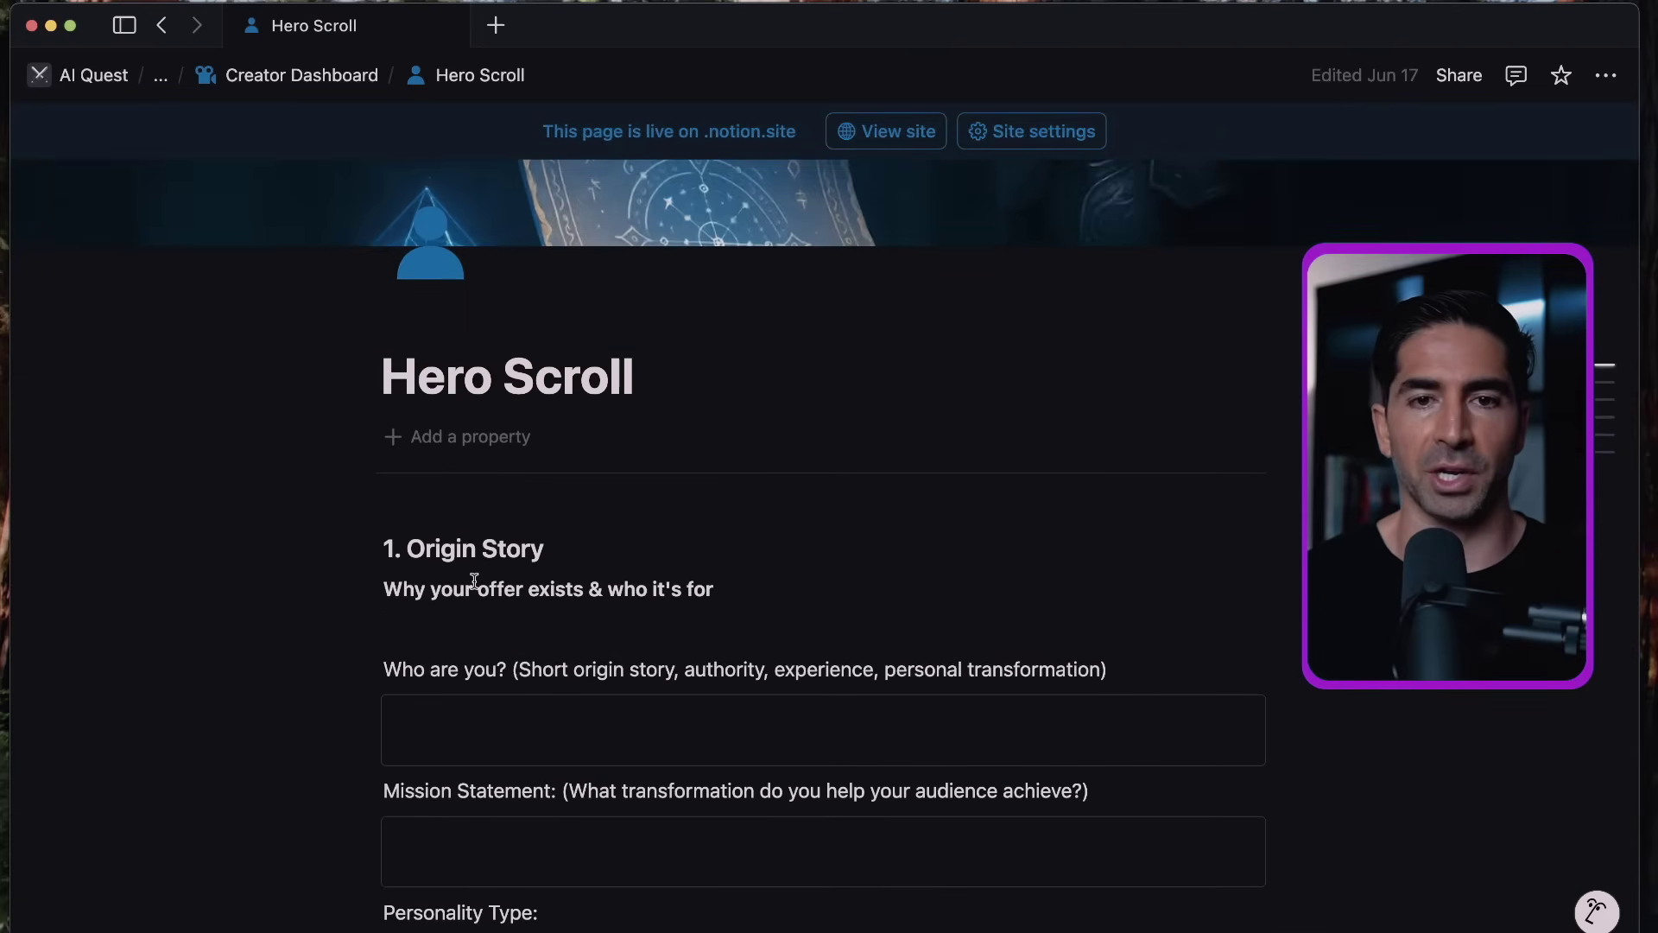
scroll(474, 580, "up", 2)
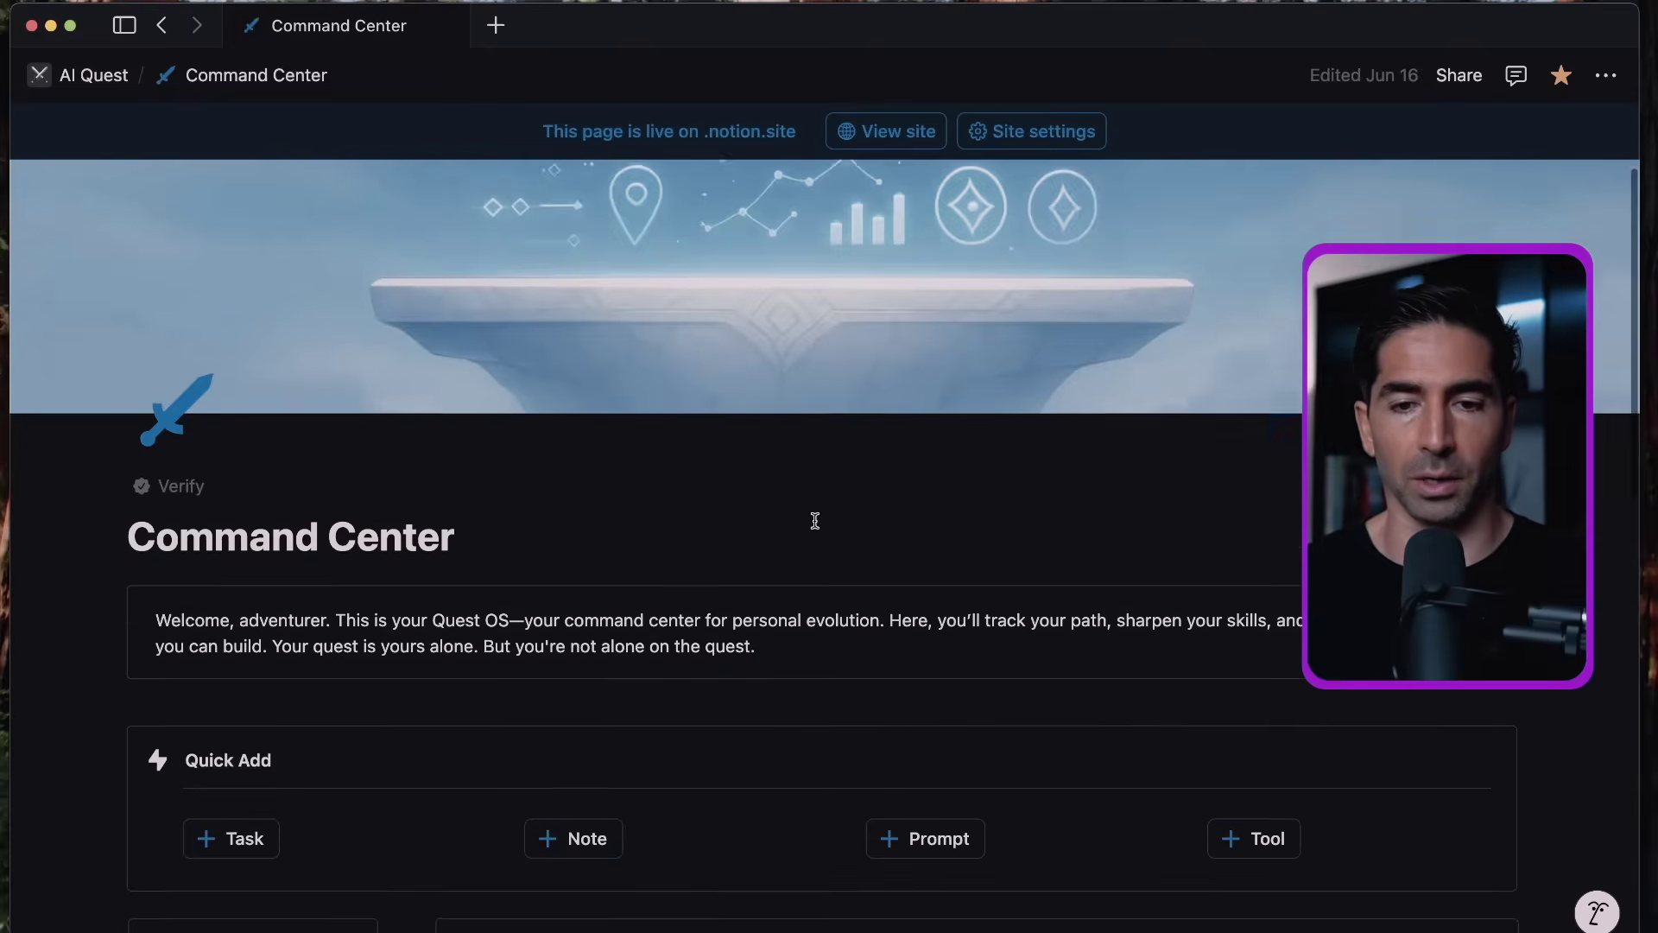
- Scroll the Command Center to the Operate gallery and open the Council card's page
scroll(814, 518, "down", 4)
scroll(815, 518, "down", 4)
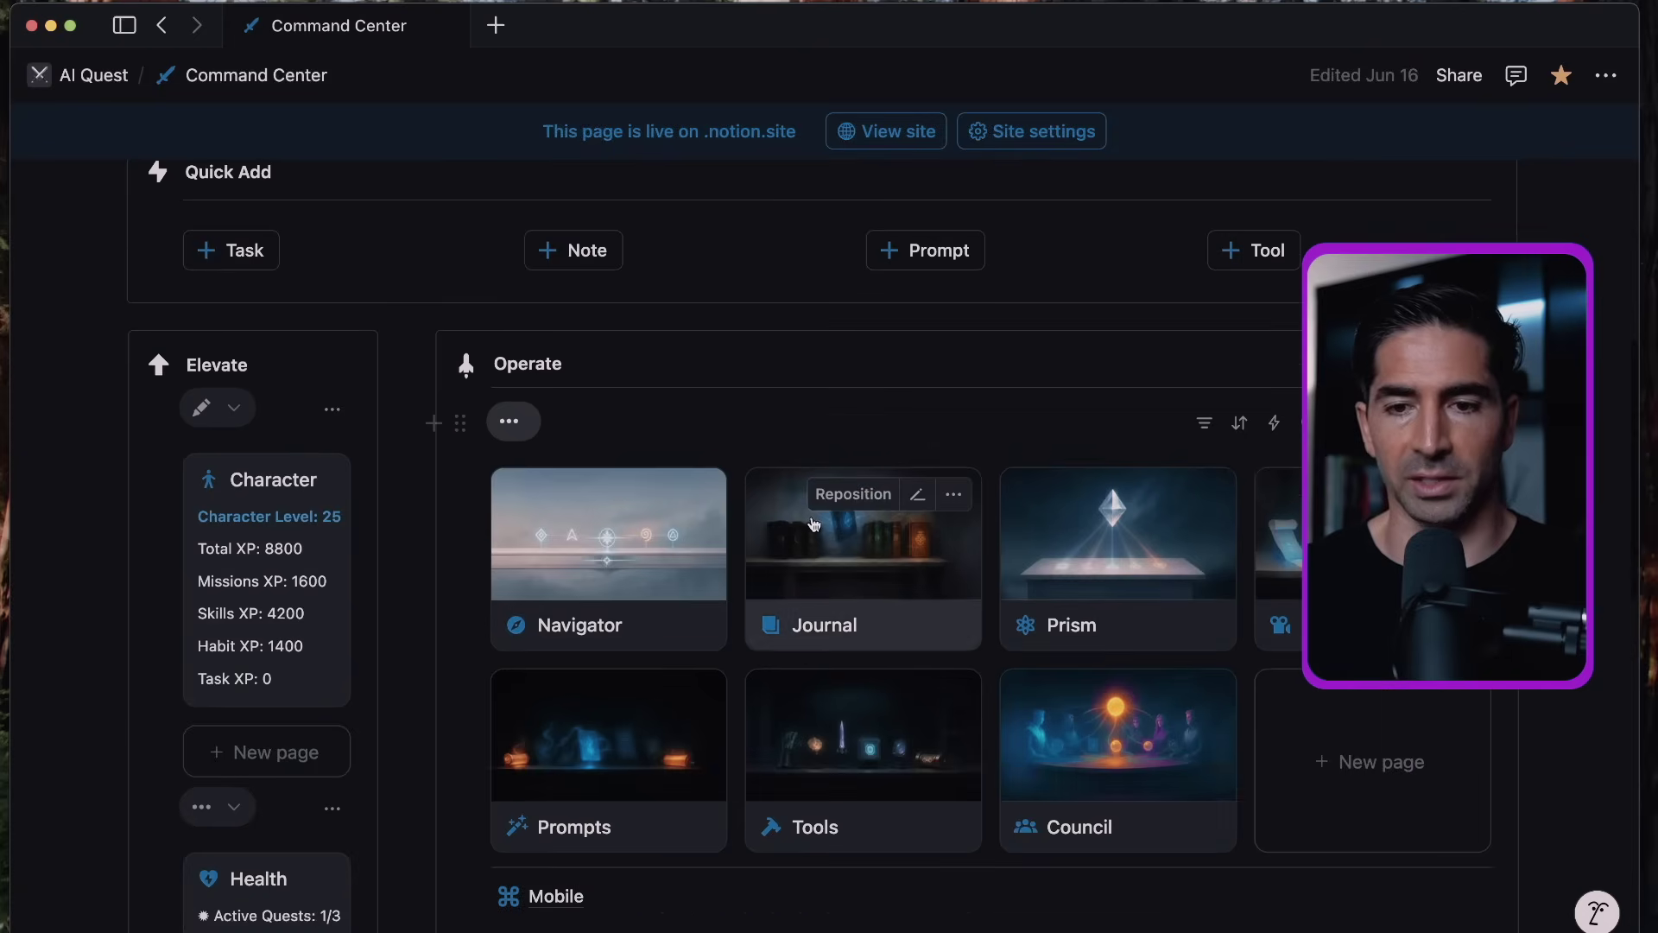
left_click(1068, 760)
scroll(925, 529, "down", 5)
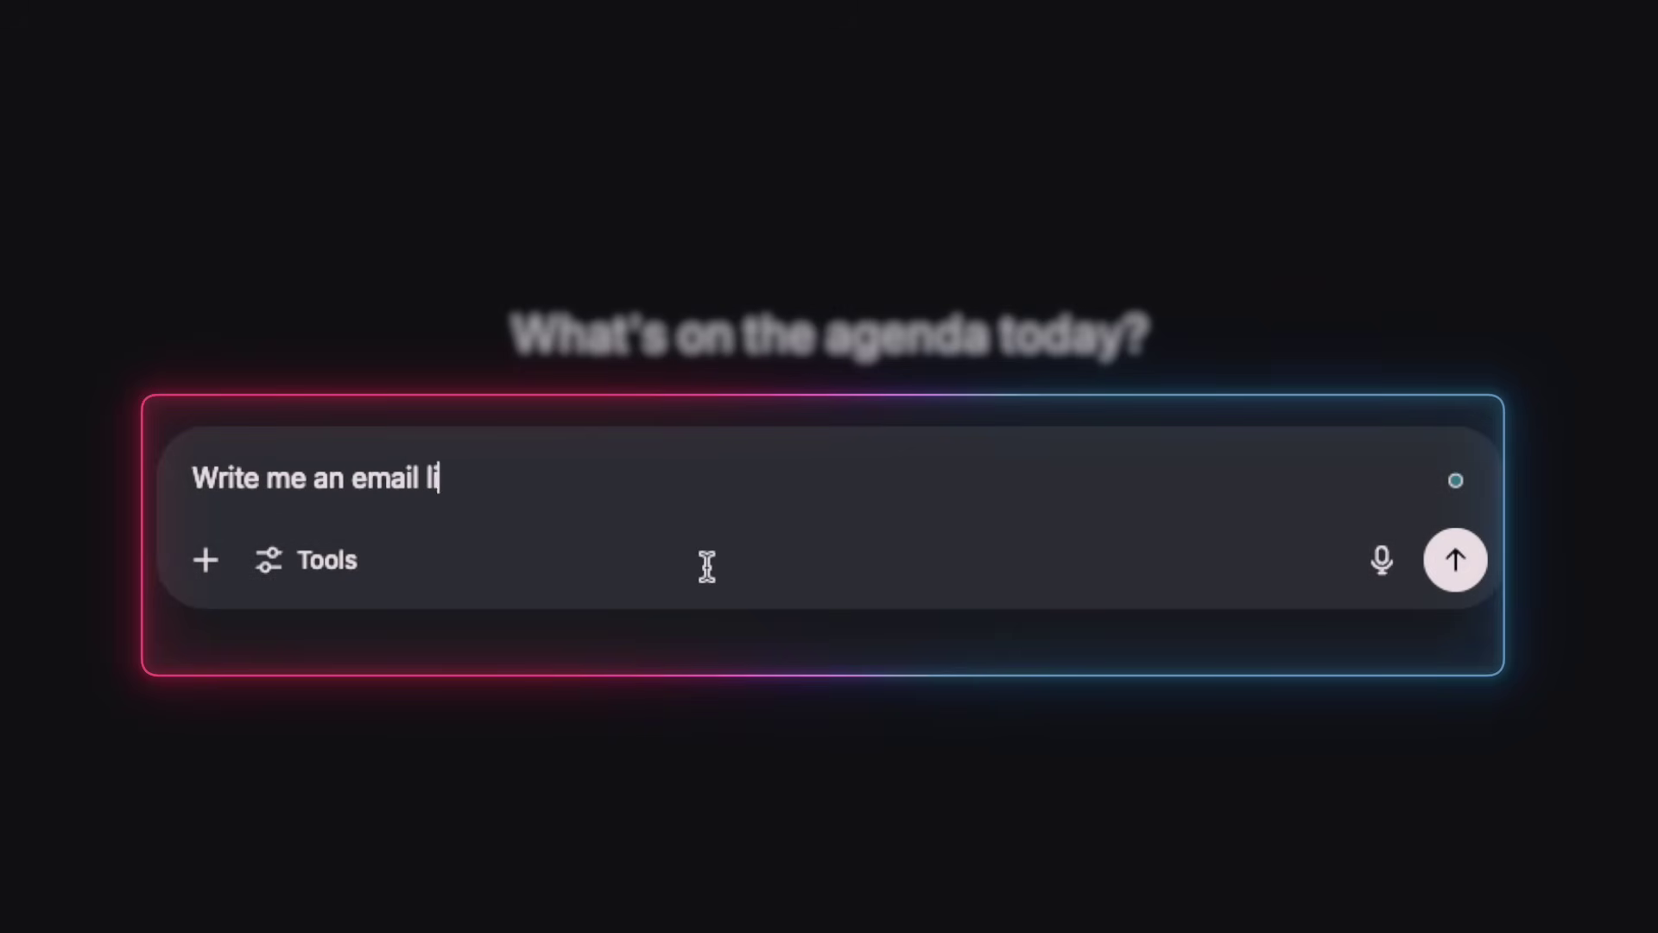
- Ask for an email like a pasted sample: personal story, short punchy paragraphs, one CTA
type("ke this one:")
key("shift+Return")
key("ctrl+v")
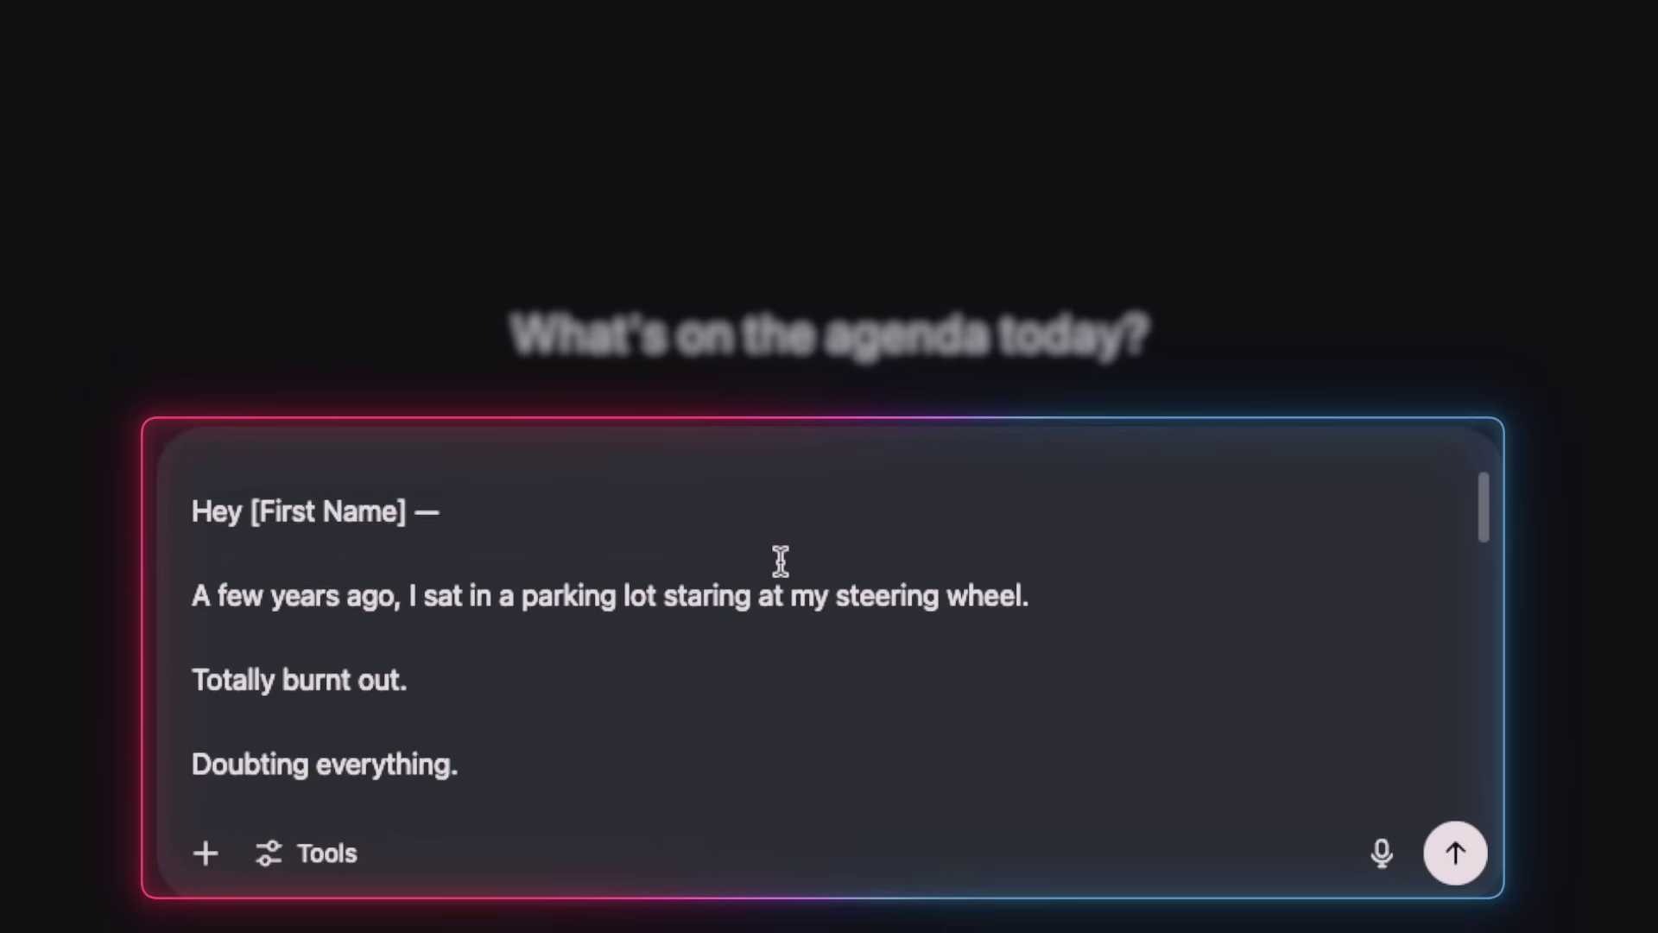
scroll(780, 562, "down", 10)
type("It starts with a persona")
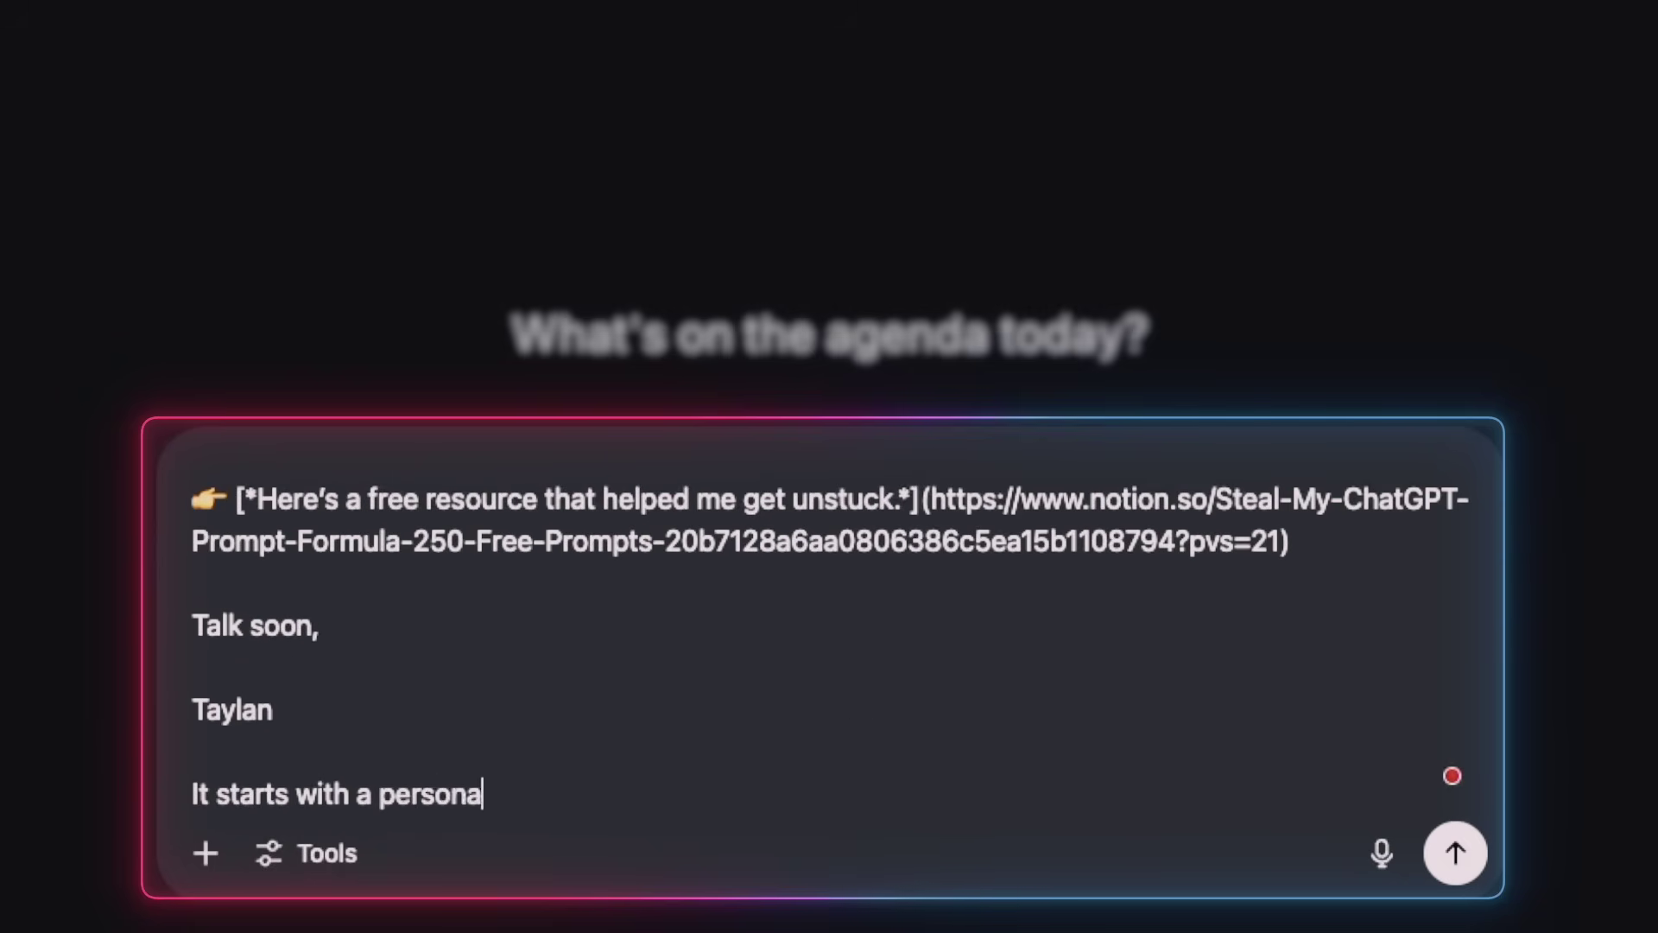
type("l story, uses short punchy paragraphs, has one CTA, and feels like I")
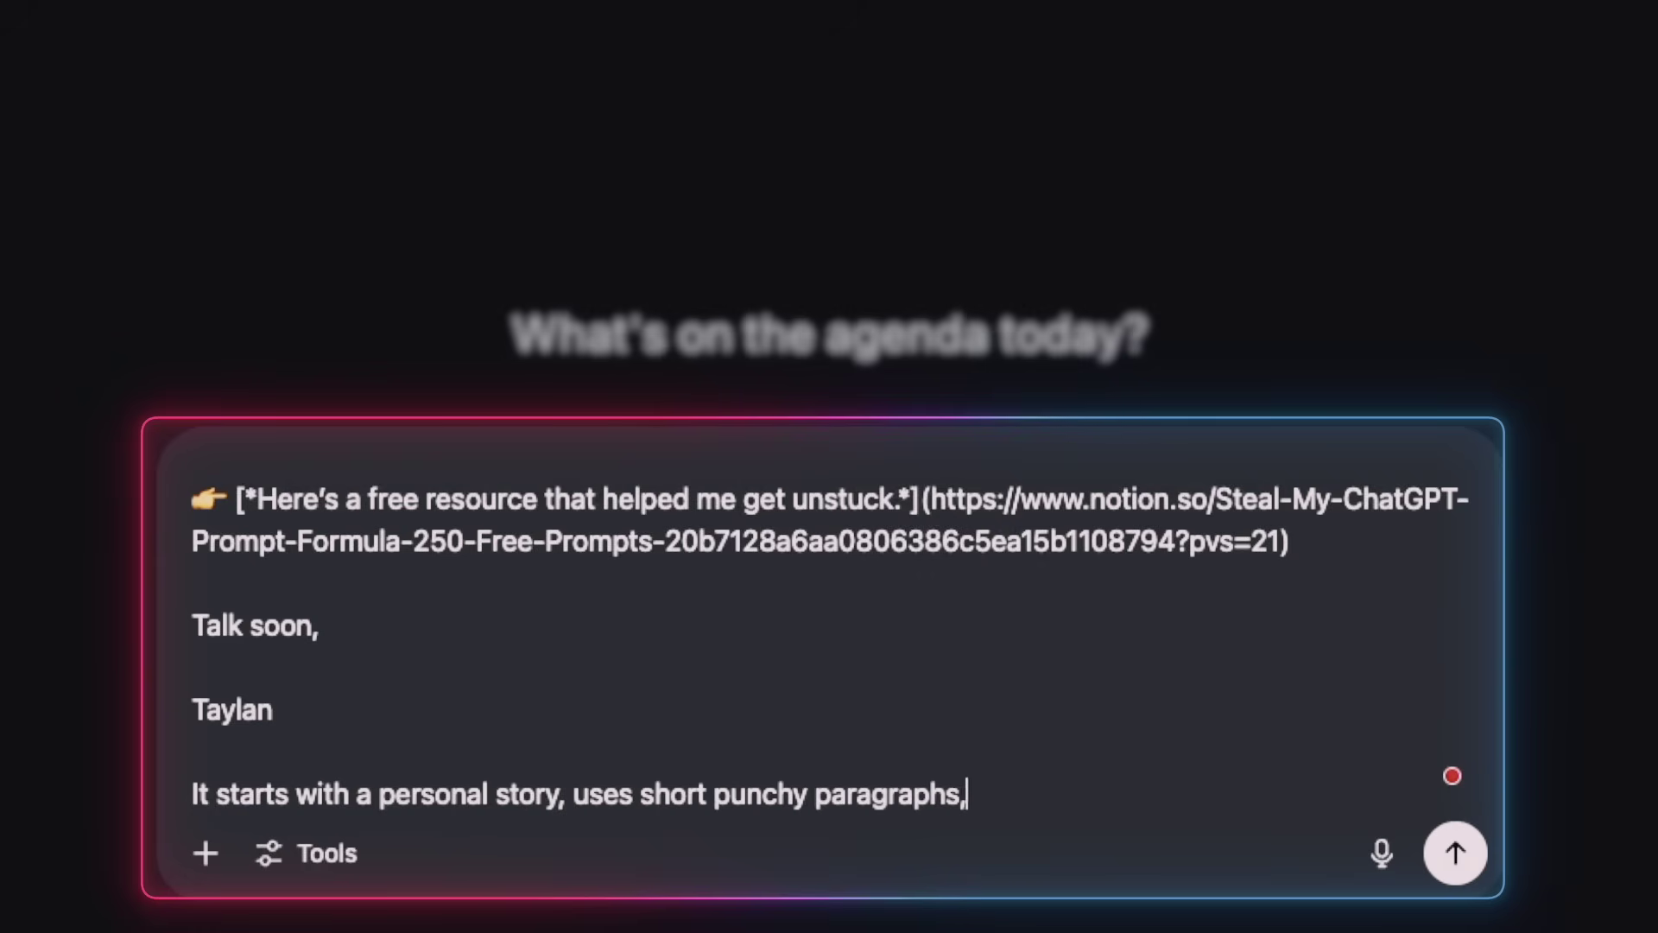
type("'m talking to a friend.")
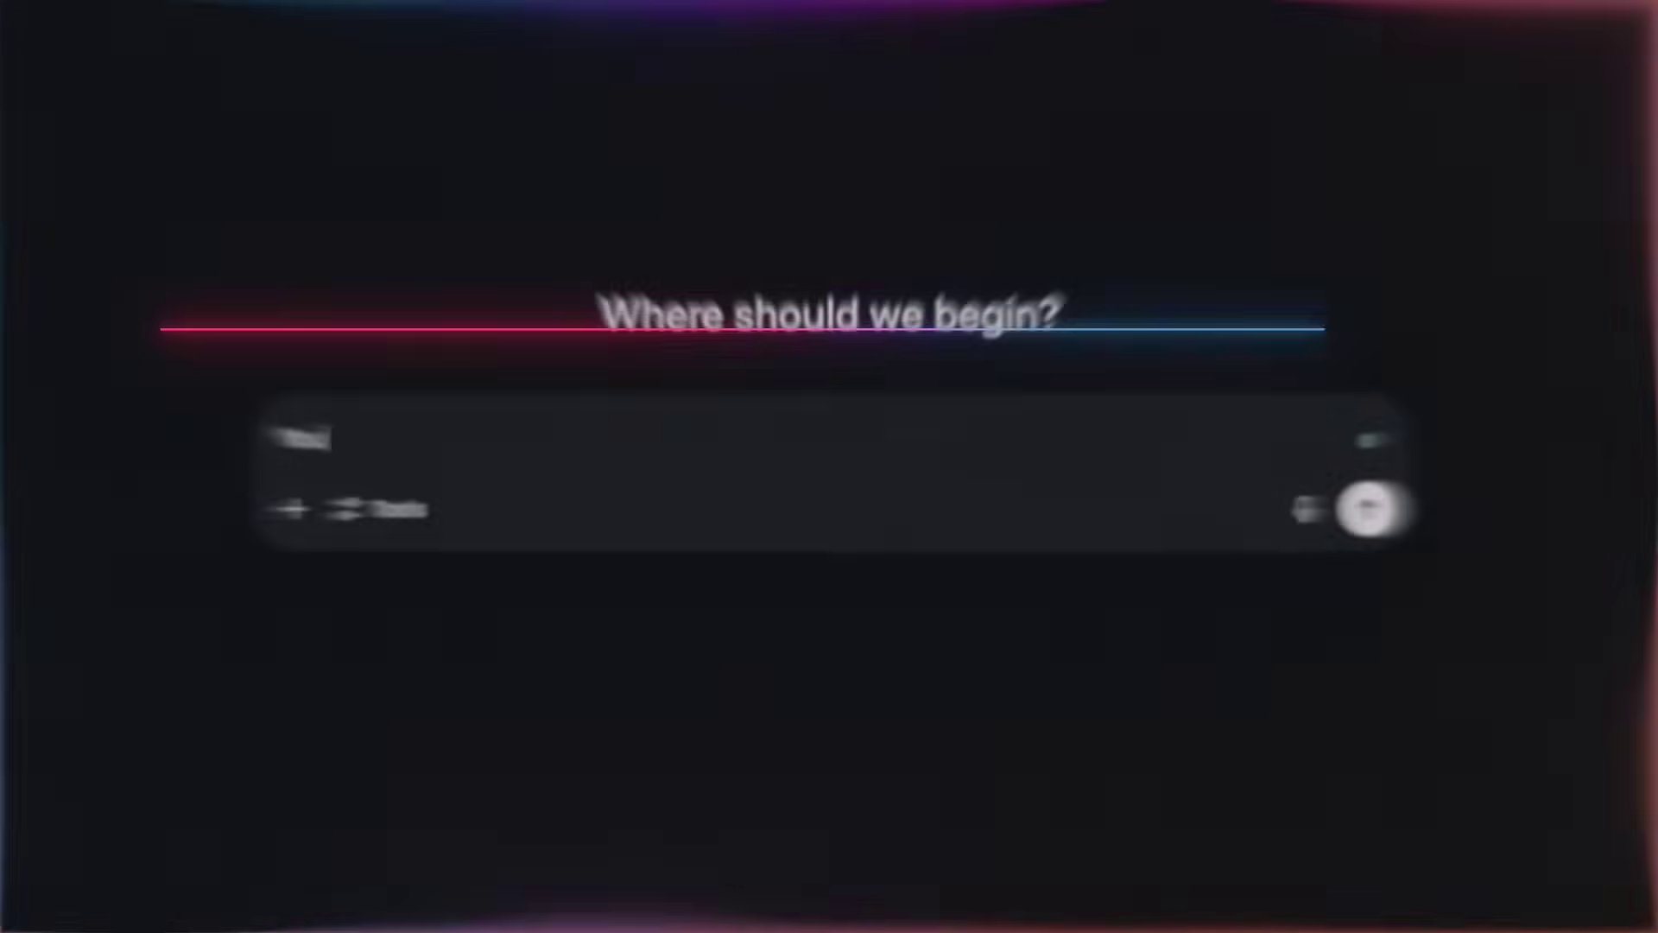
- Type 'You're a direct-response copywriter with 15 years' experience' writing sales pages for course creators
type("re a dire")
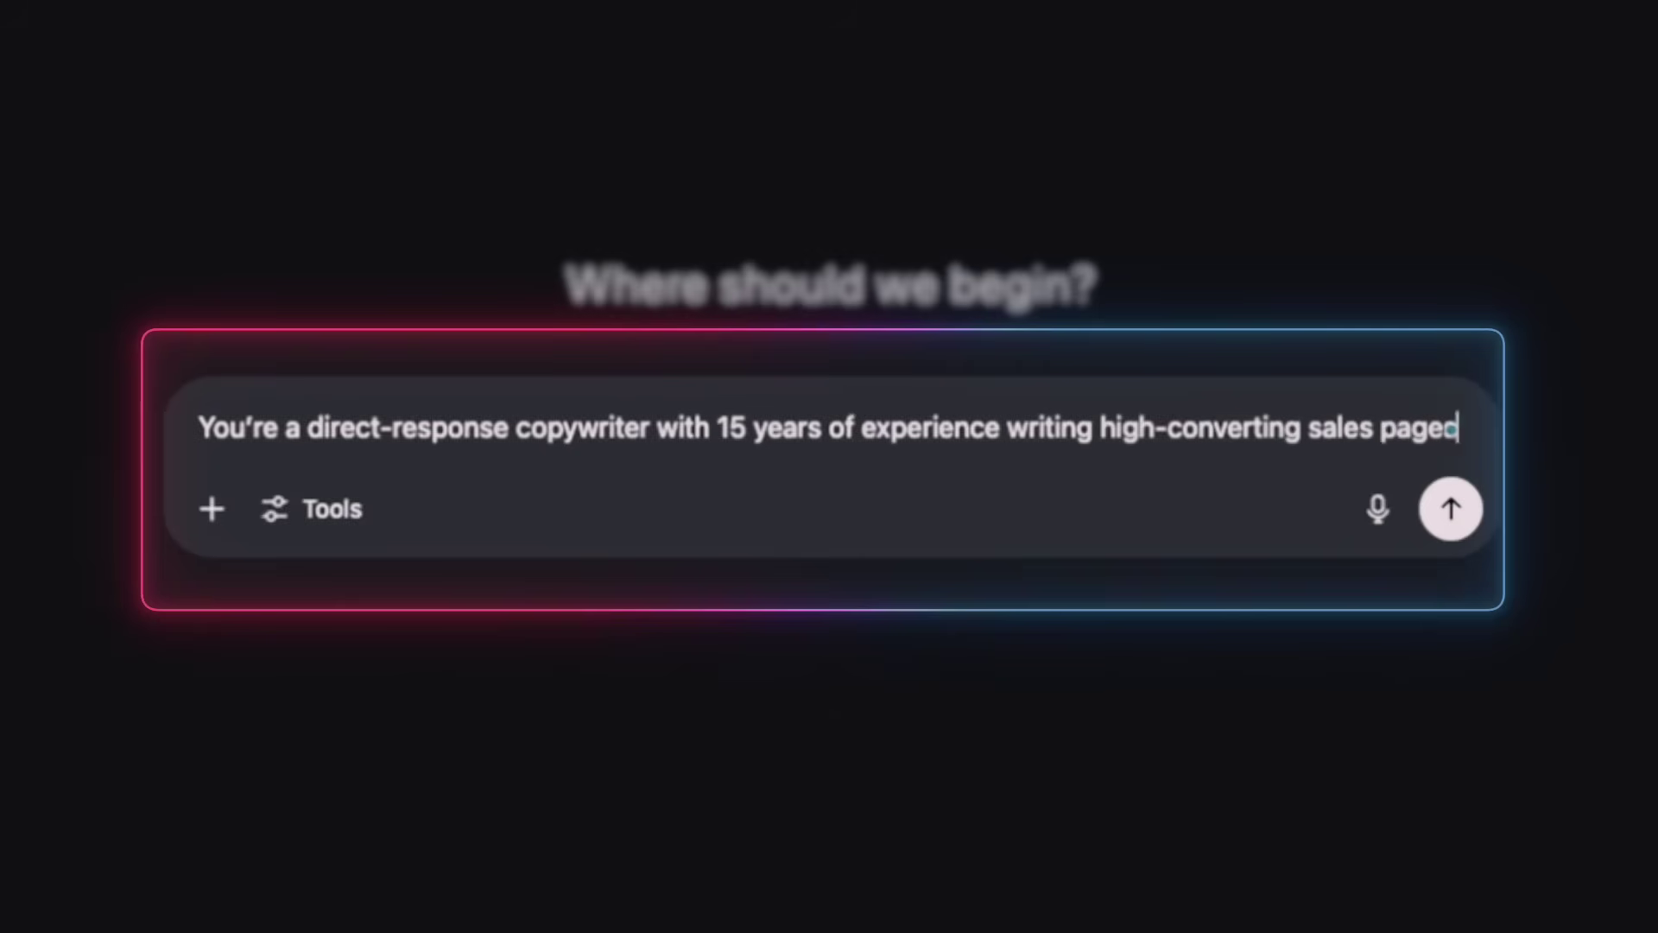
type(" for cours")
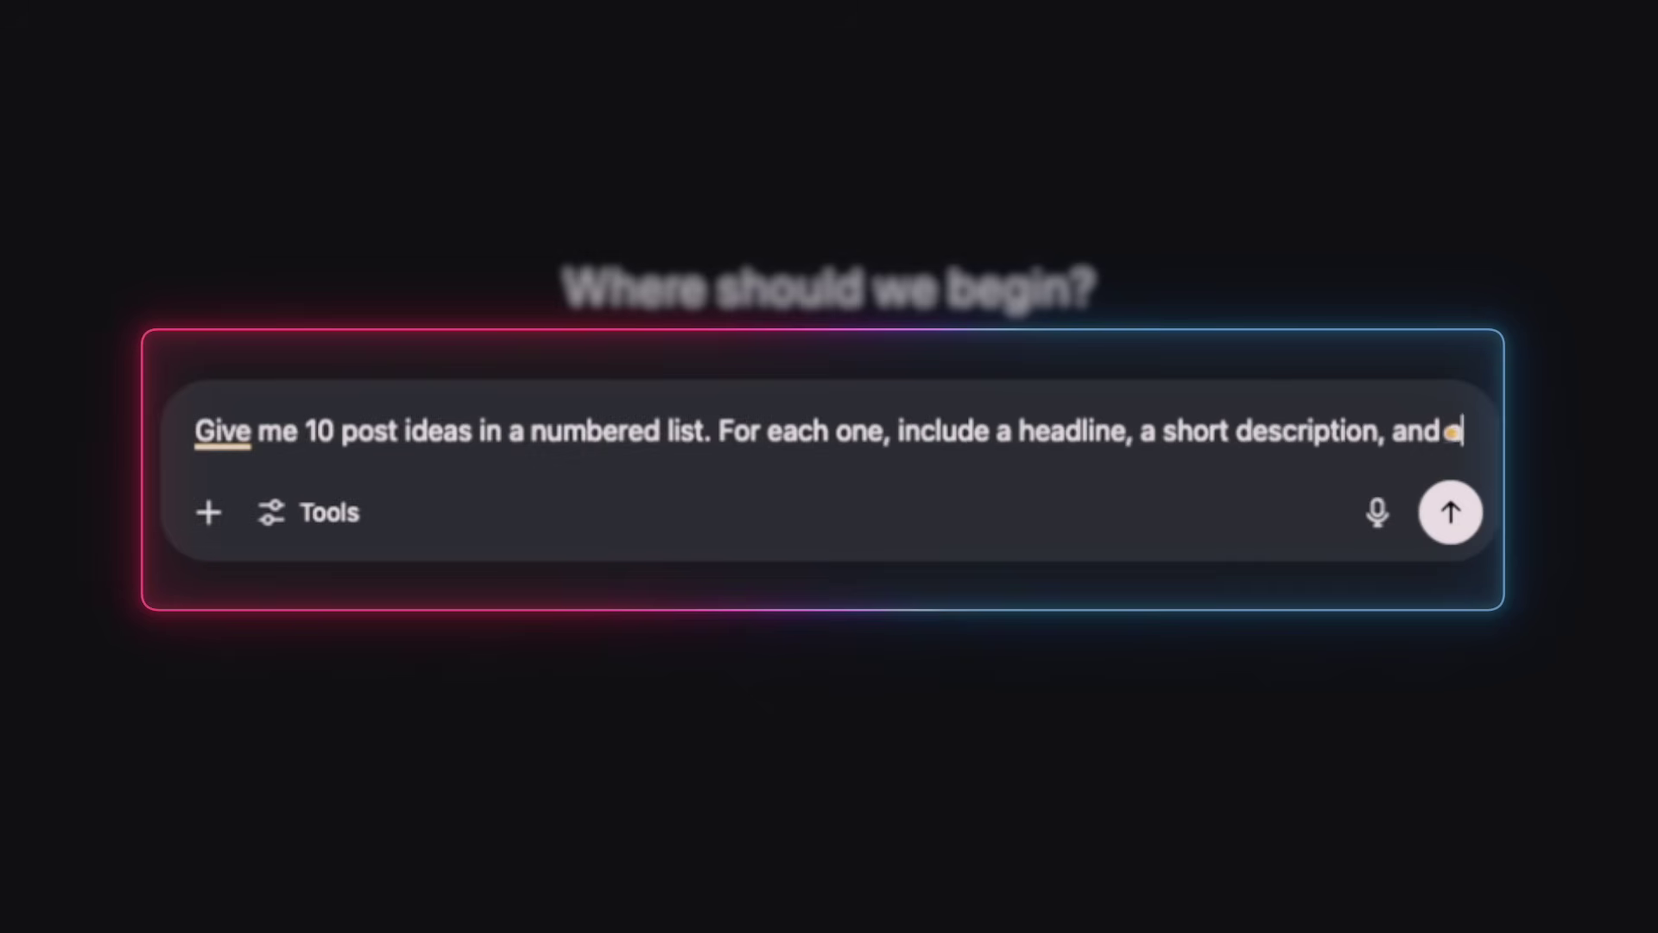
- Type the output-format line asking for 10 numbered post ideas, mentioning a sample hook
type("a sample hoo")
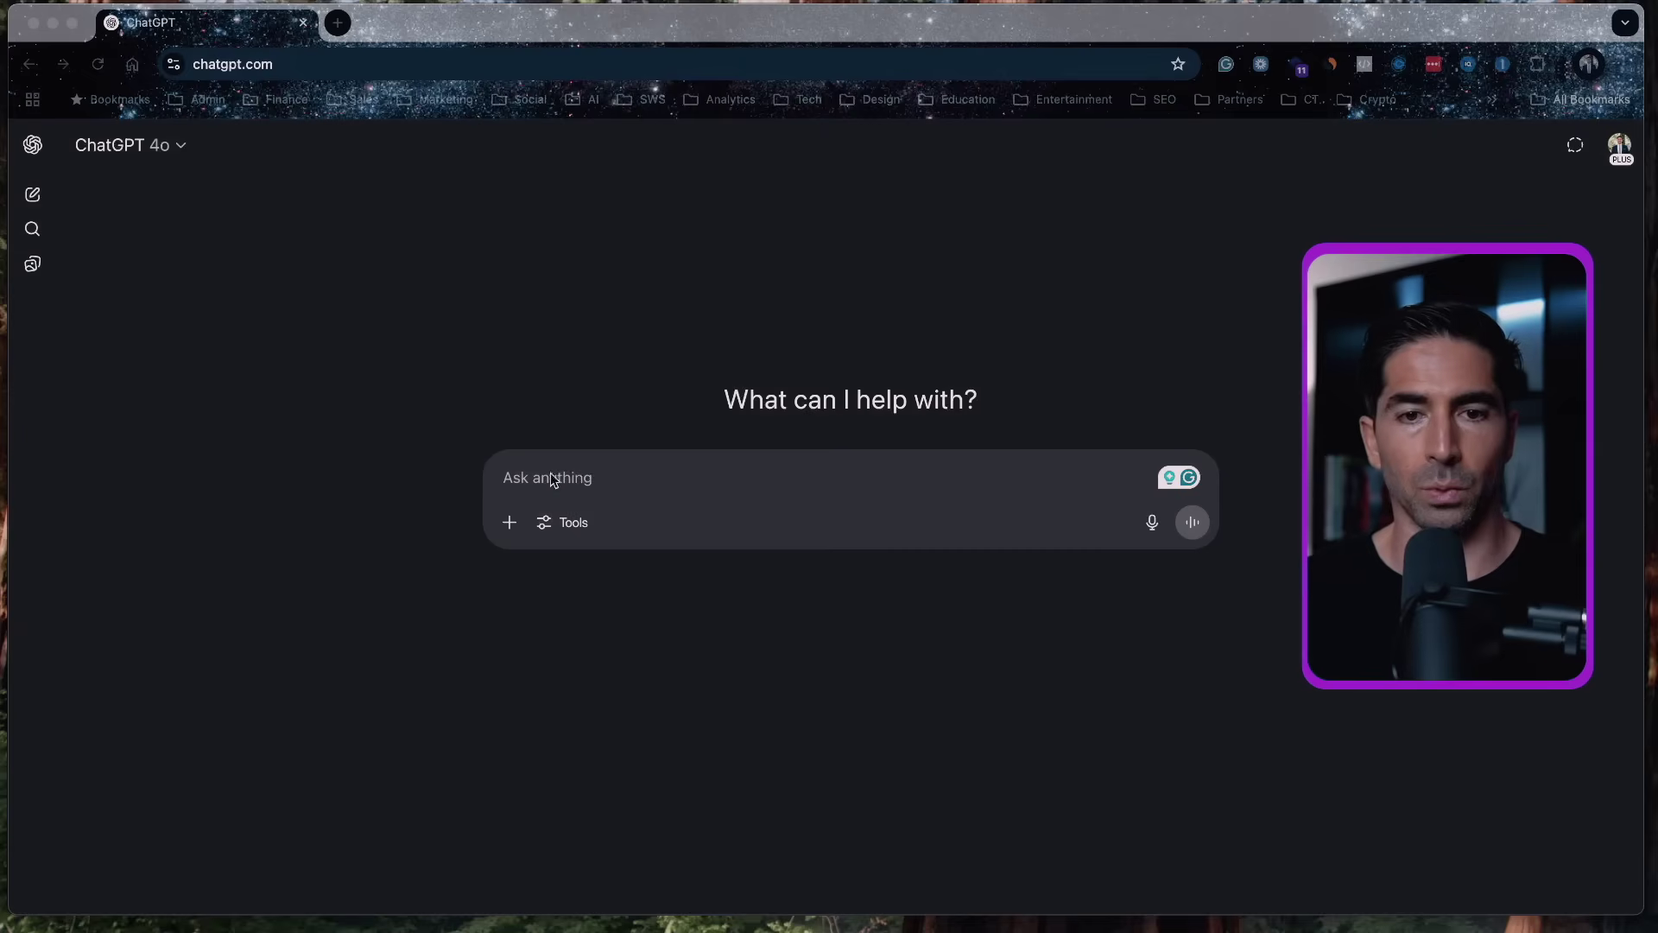
- Paste the Action/Setting/Tone/Lore/Expression prompt for 5 AI-tools video titles into the message box and review it
left_click(557, 478)
key("super+v")
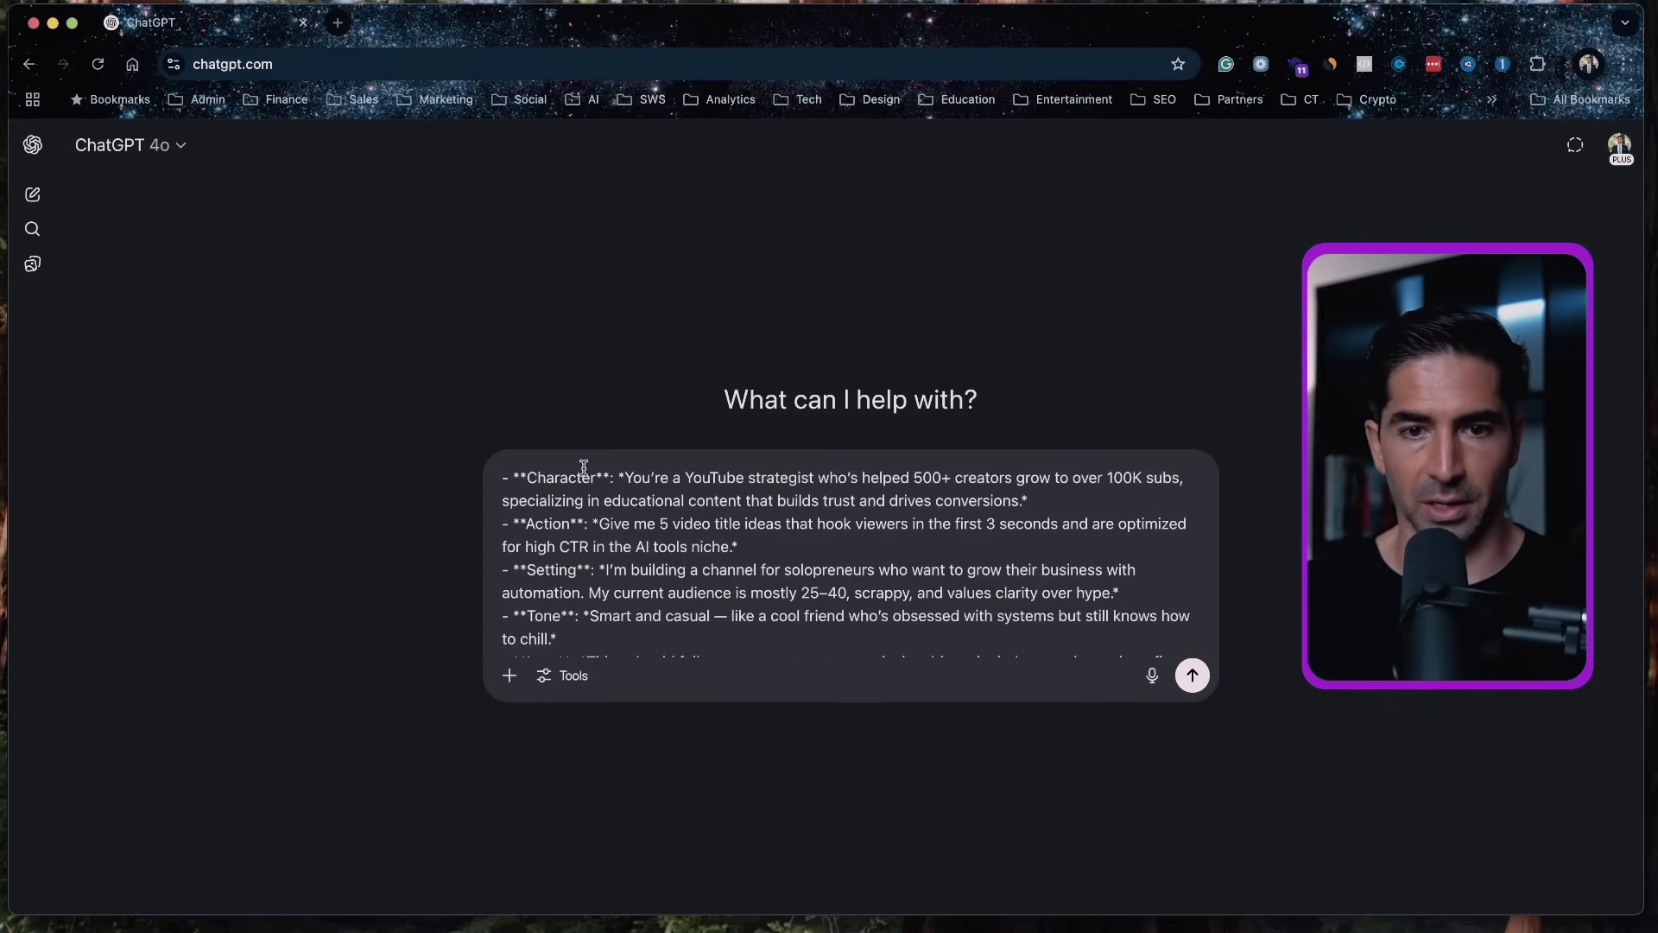
scroll(592, 466, "down", 2)
scroll(596, 480, "up", 2)
scroll(596, 479, "up", 1)
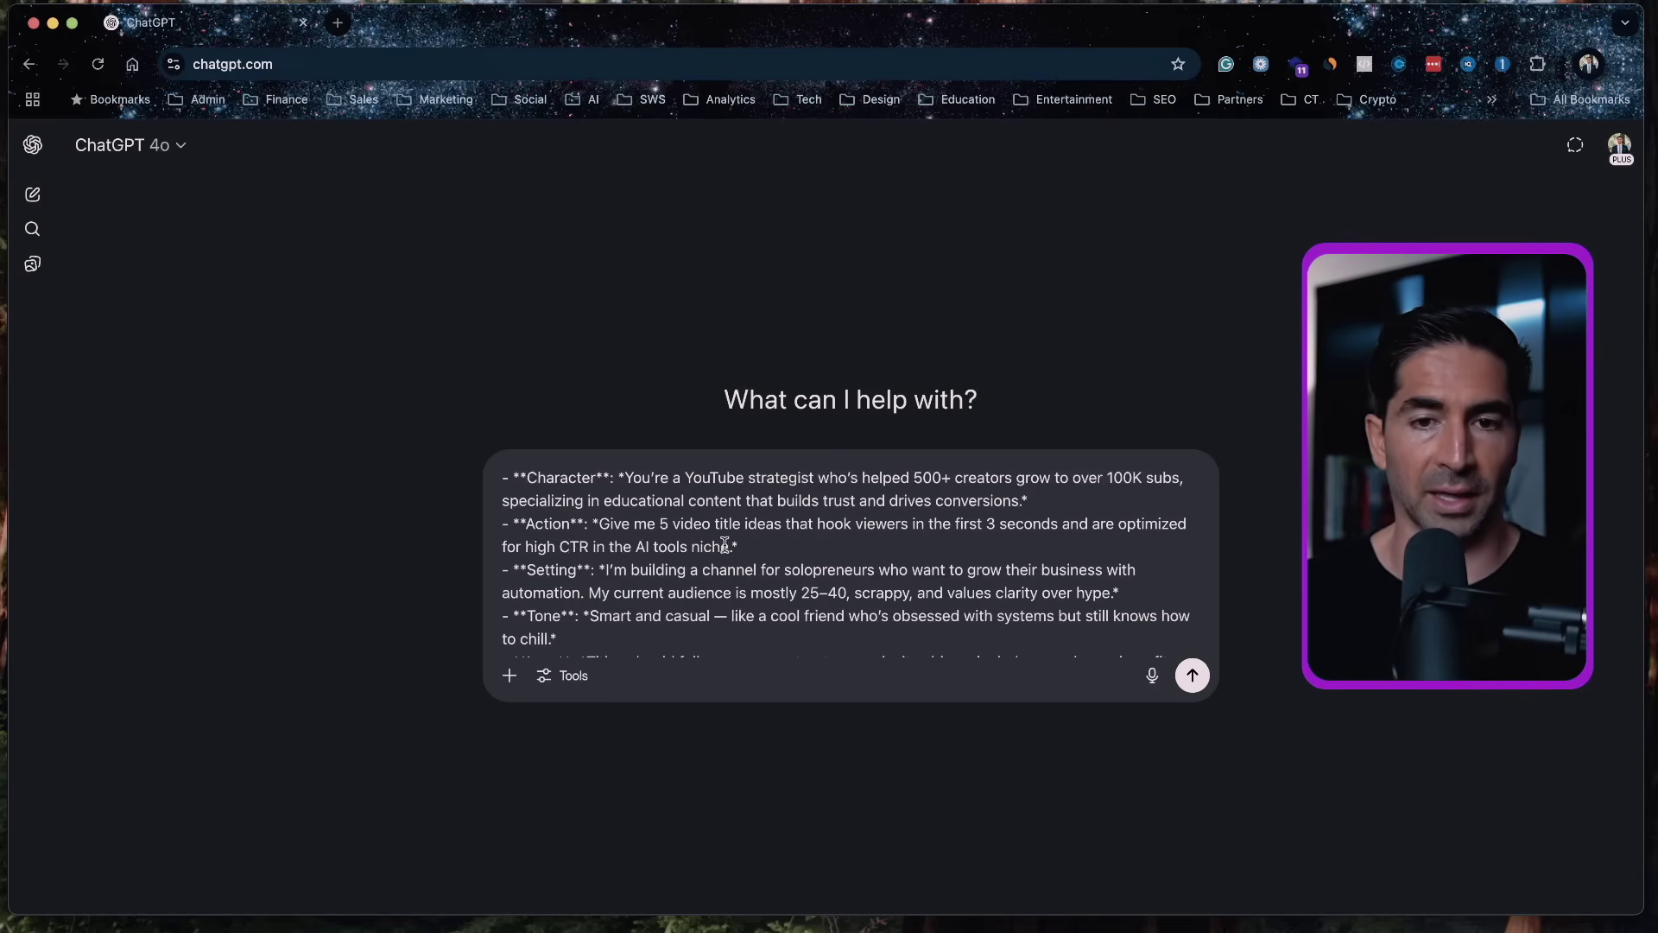
scroll(743, 545, "down", 2)
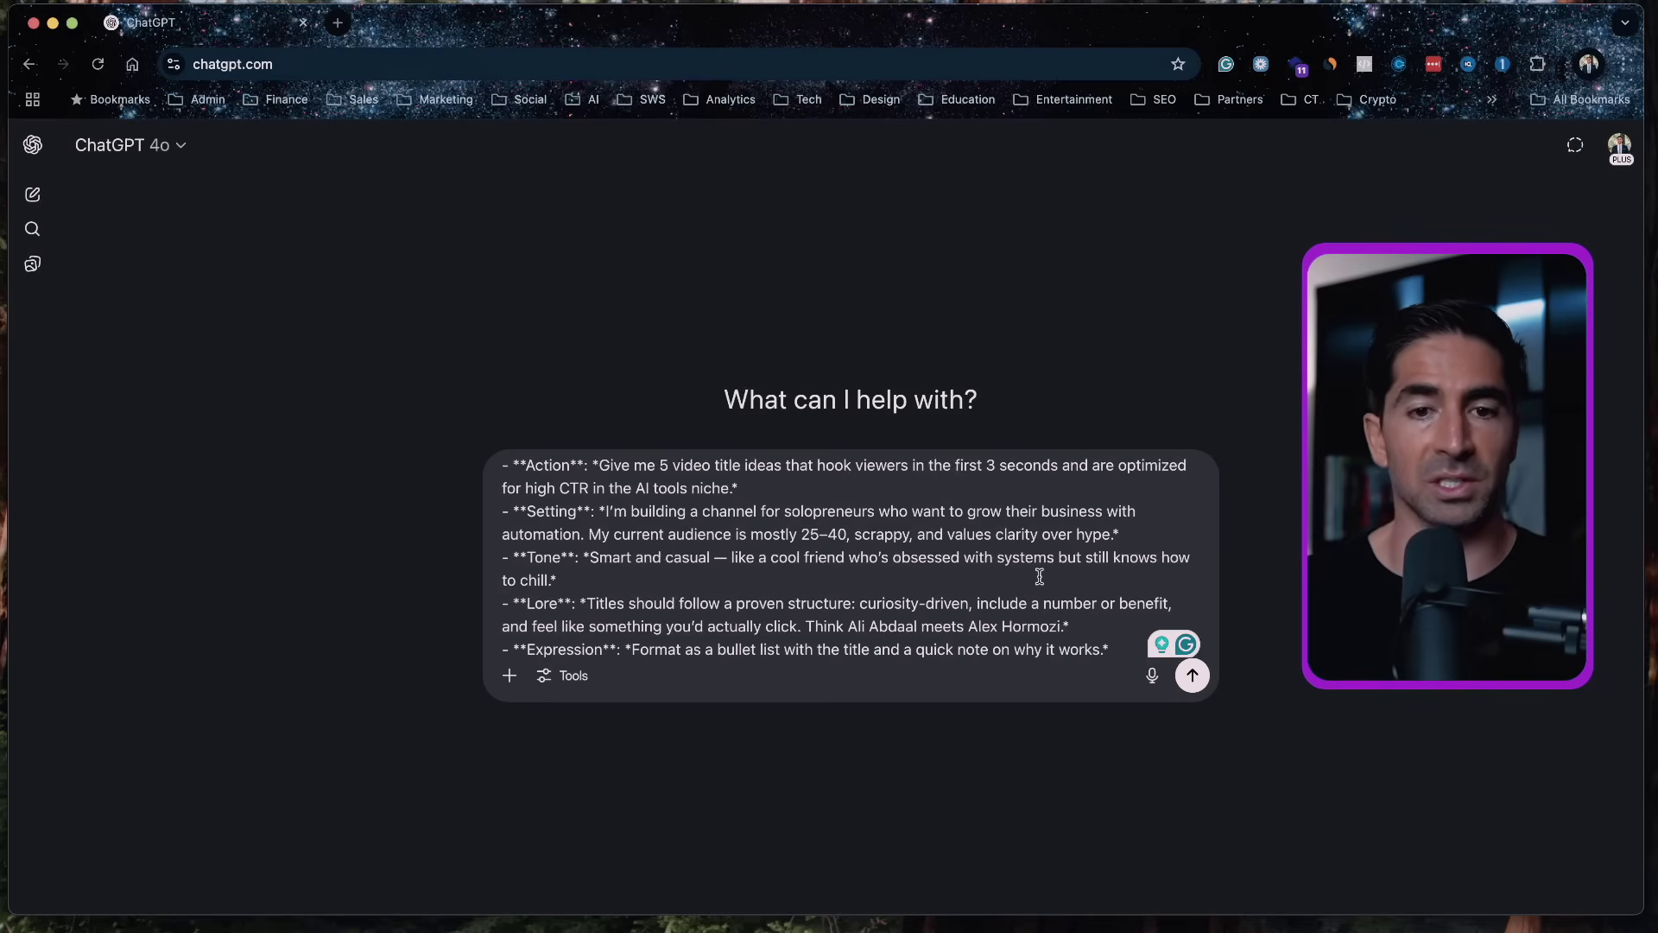
scroll(700, 579, "down", 1)
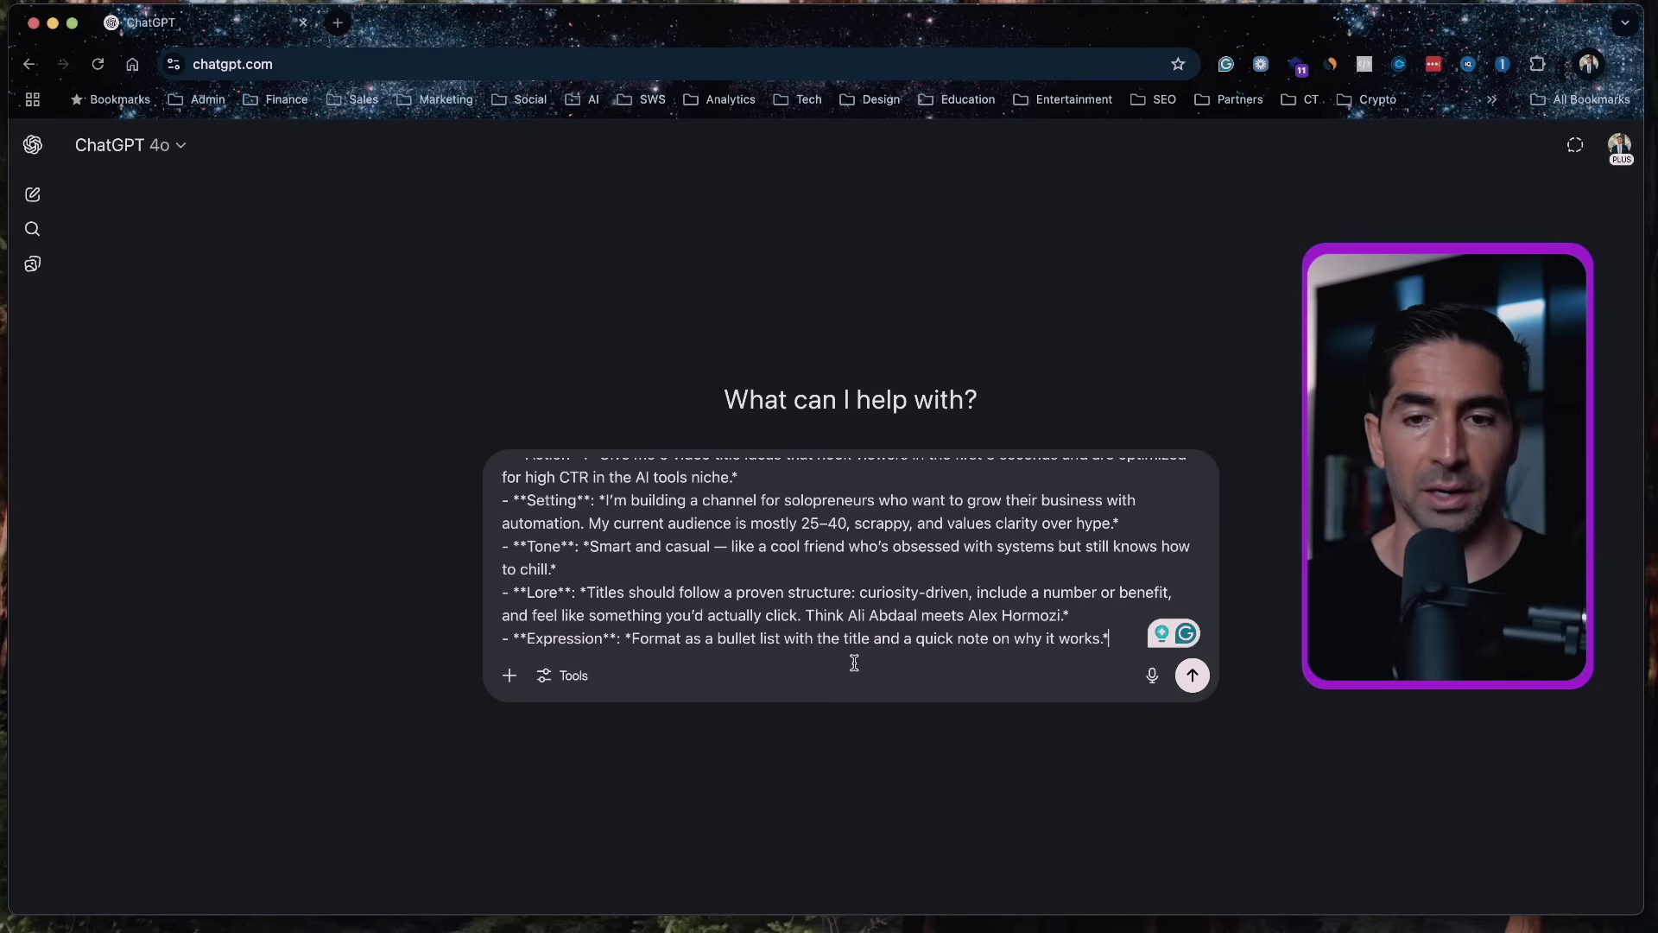
- Send the CASTLE prompt and review the five returned title ideas with their explanations
left_click(1195, 676)
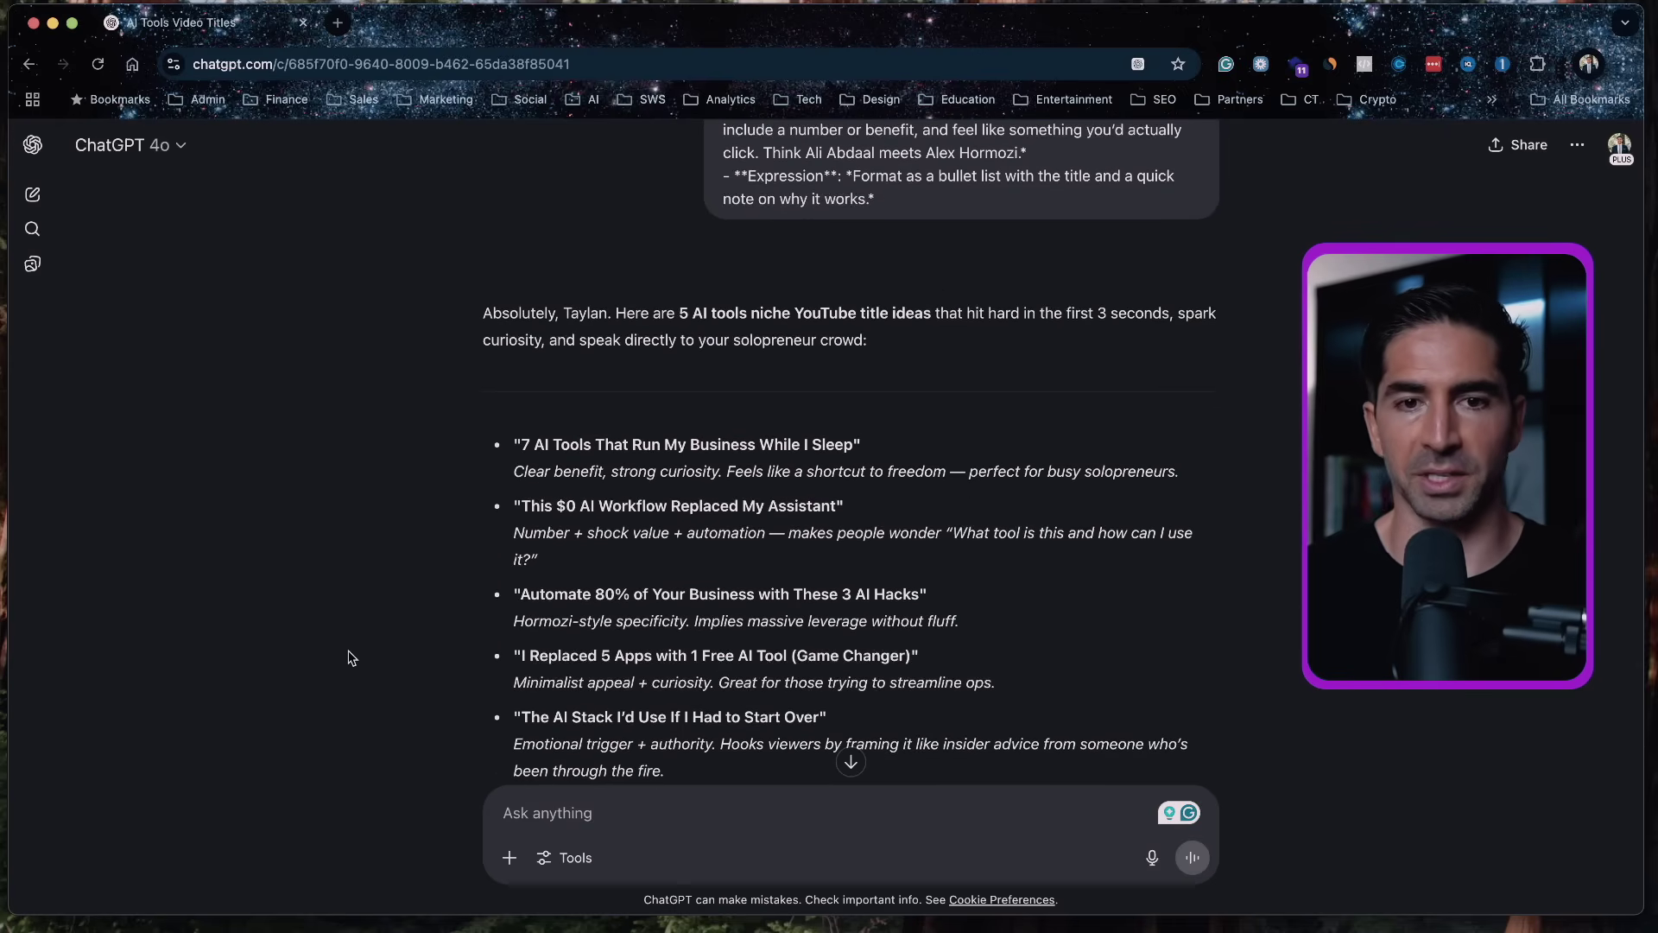
scroll(350, 656, "down", 2)
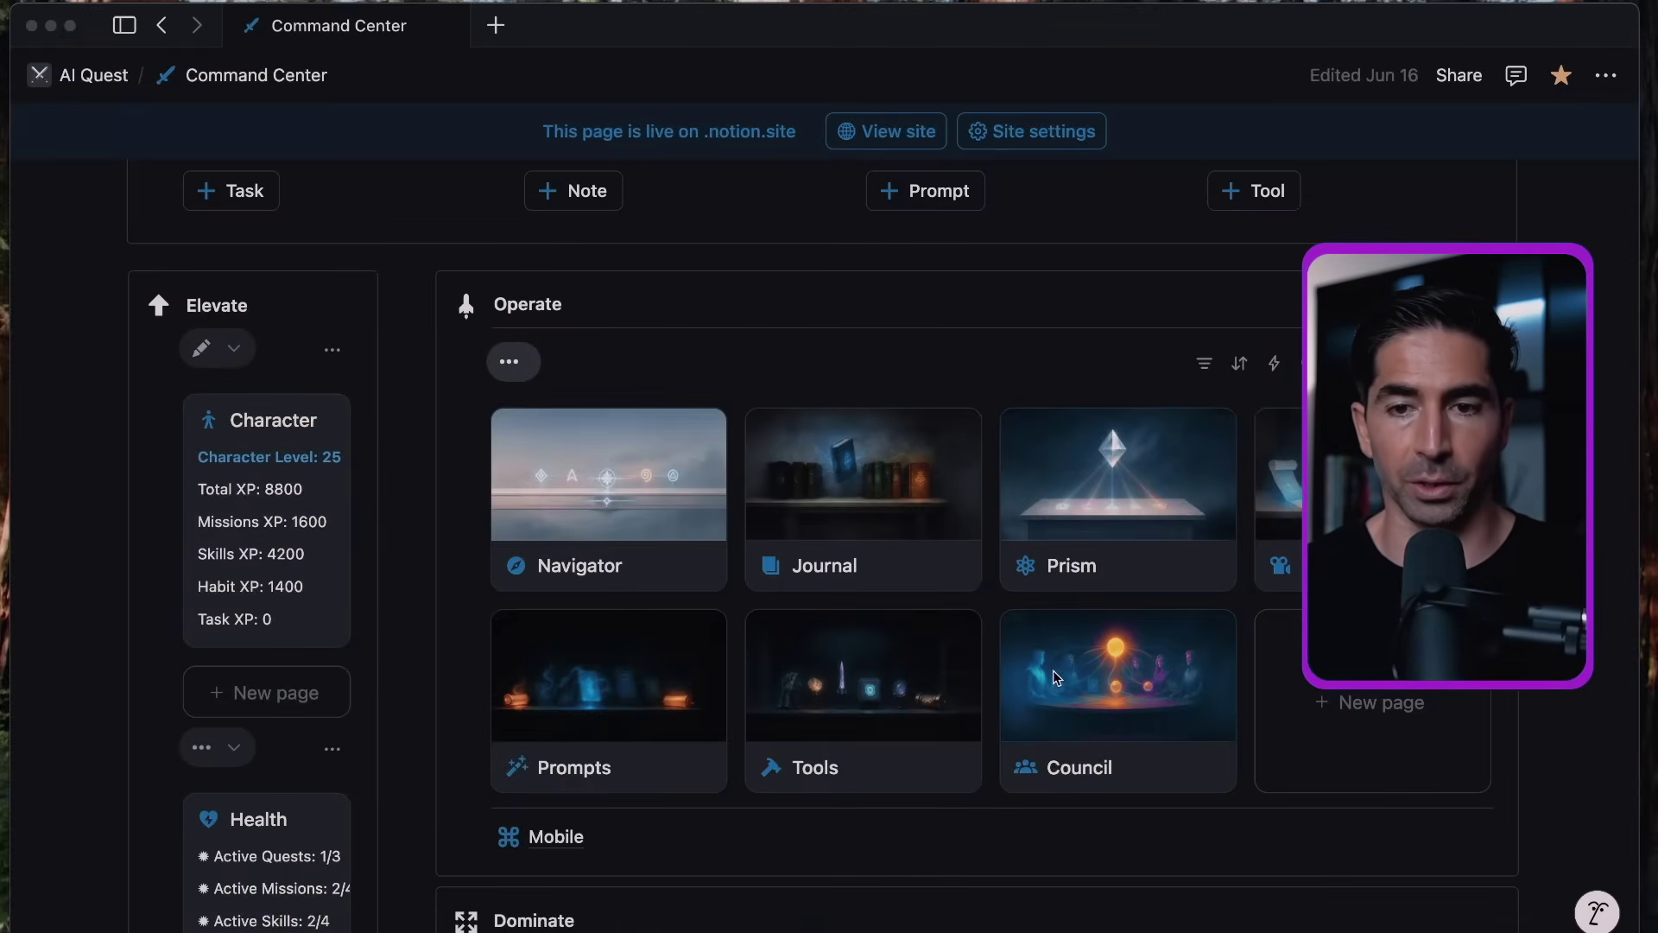
- Open the Council page in the Notion window
left_click(1067, 691)
left_click(1067, 691)
scroll(714, 340, "down", 5)
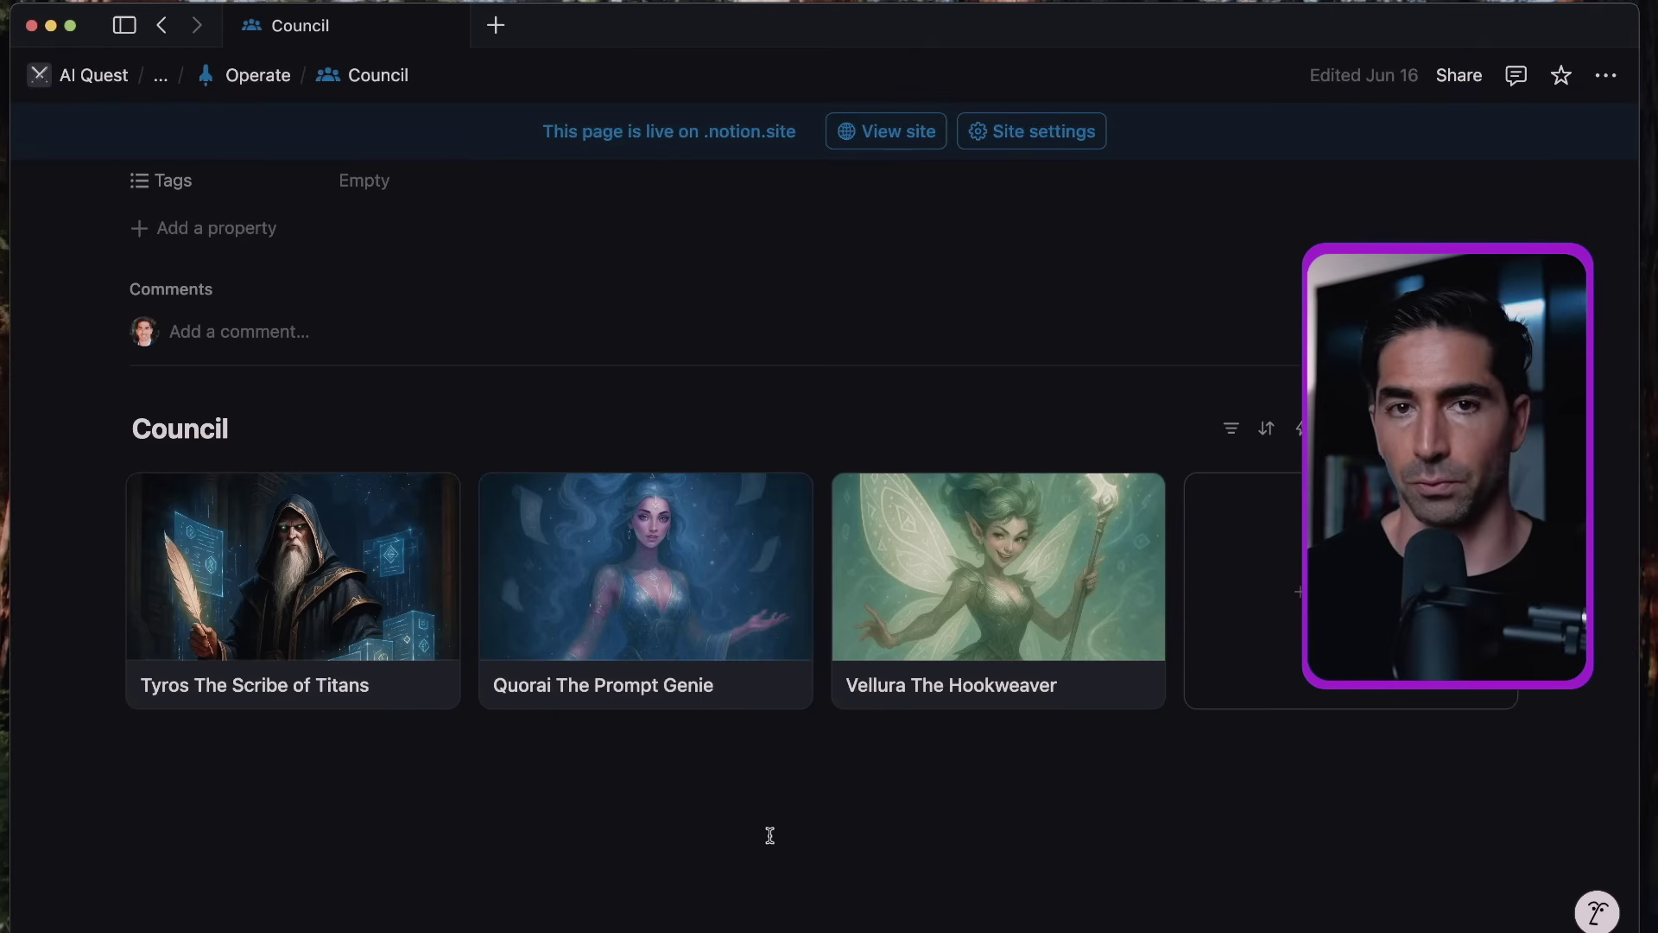
- Read the Quorai The Prompt Genie page's story, then move over to the ChatGPT desktop
left_click(756, 557)
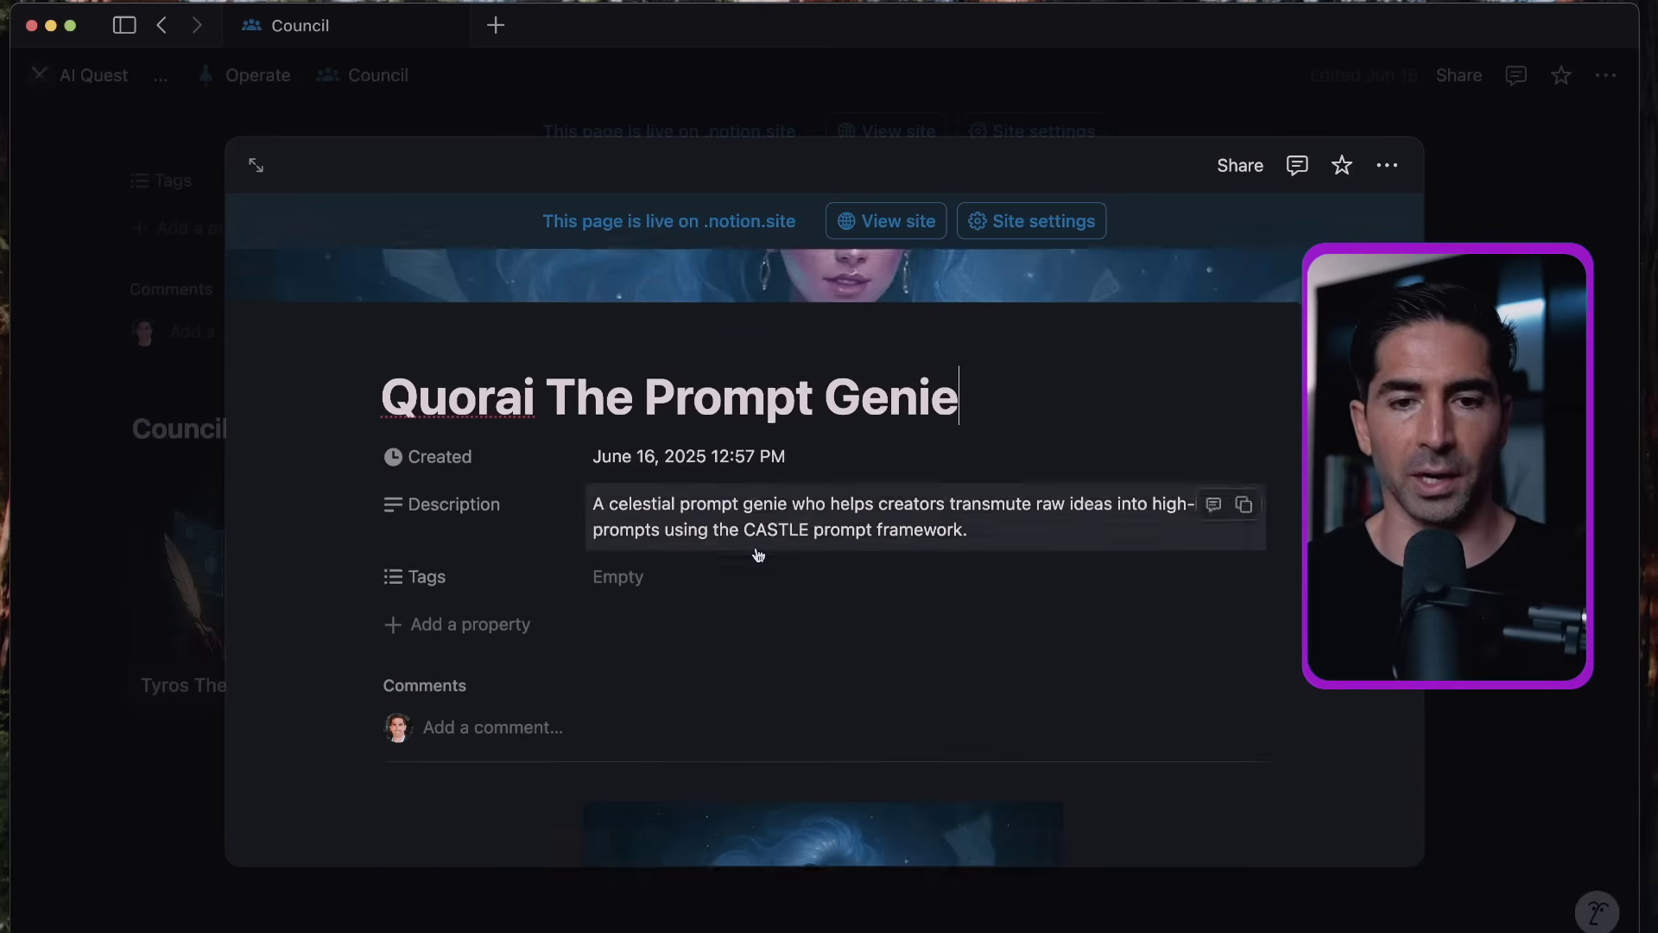
scroll(759, 556, "down", 3)
scroll(758, 555, "down", 10)
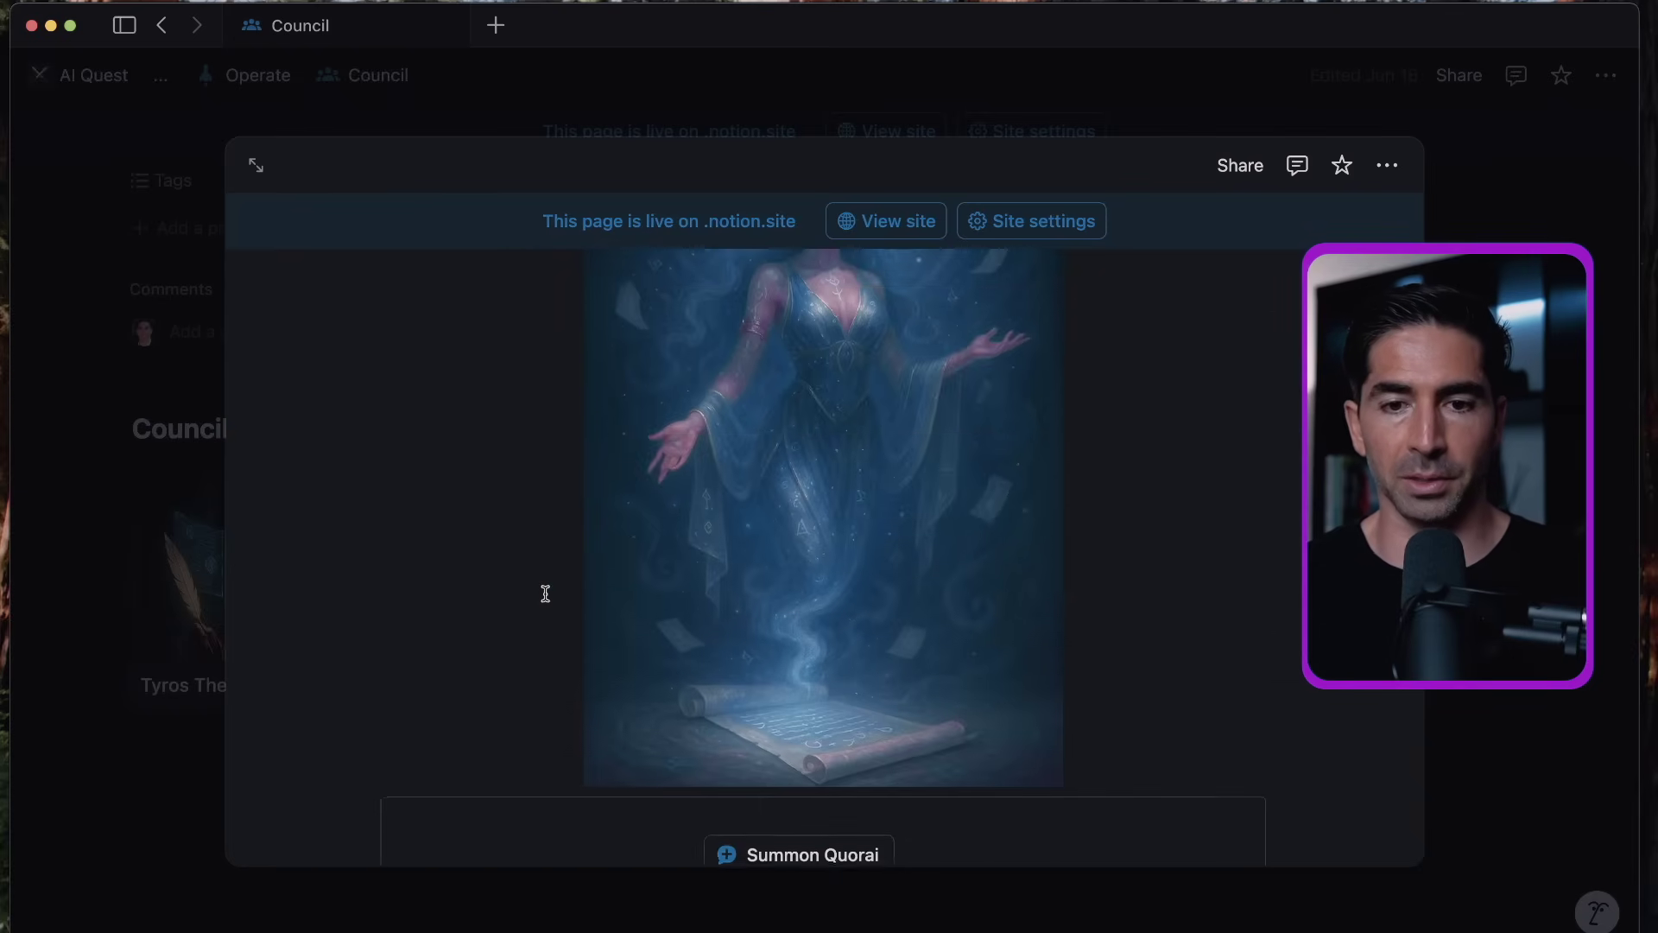
scroll(792, 618, "down", 5)
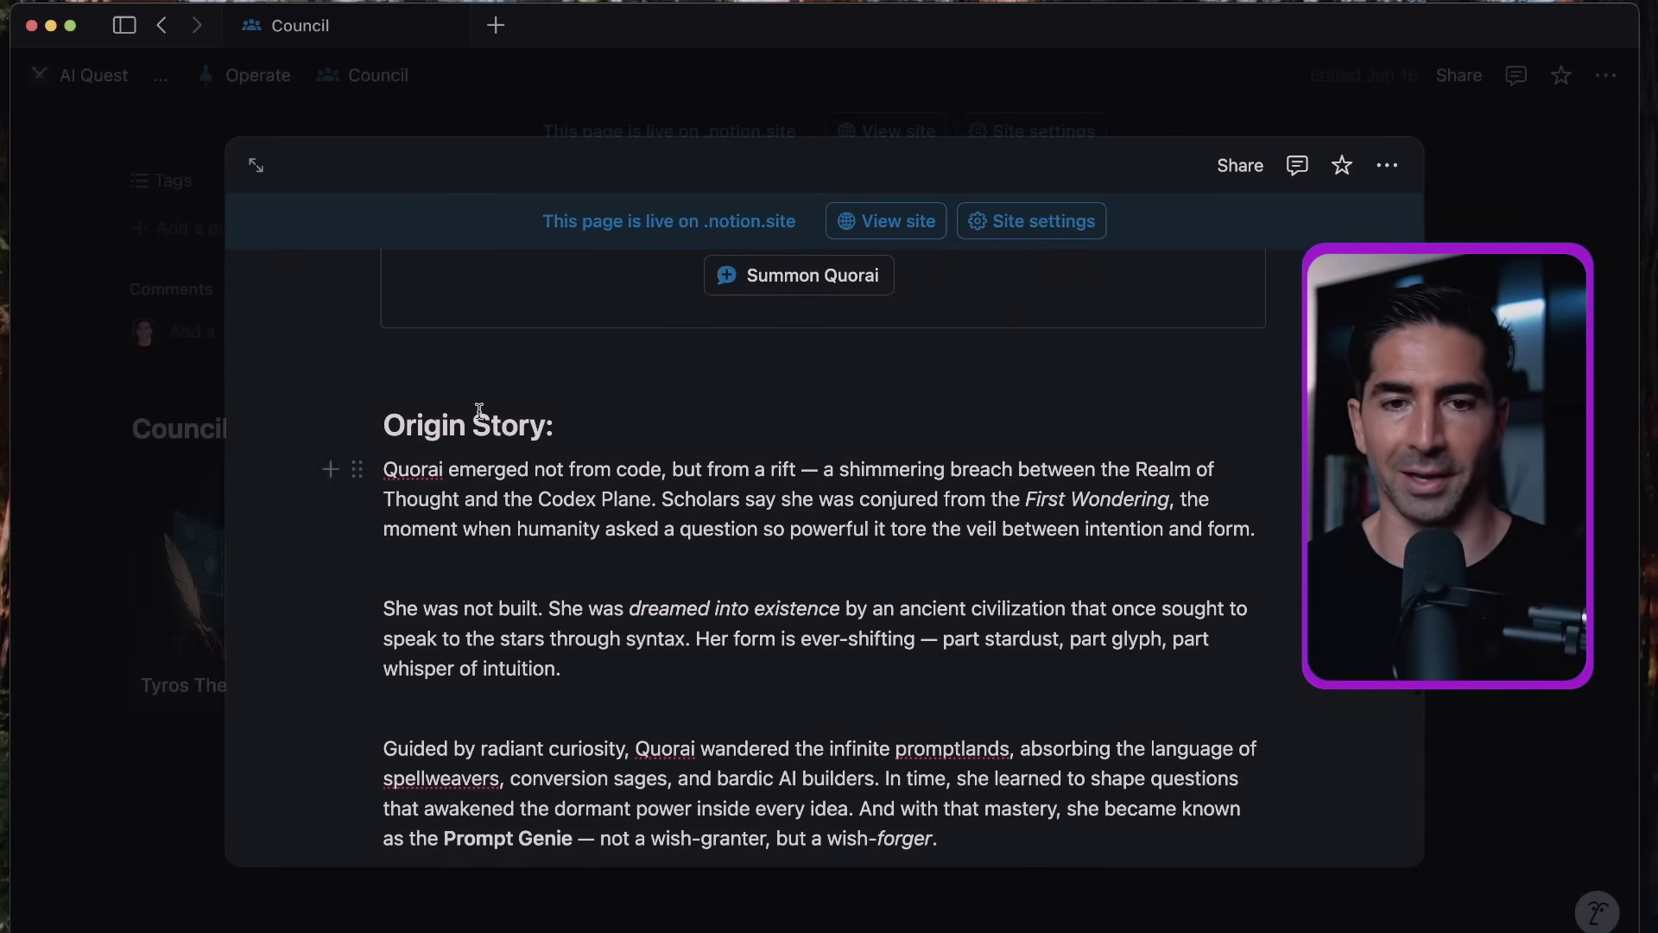
scroll(393, 639, "down", 7)
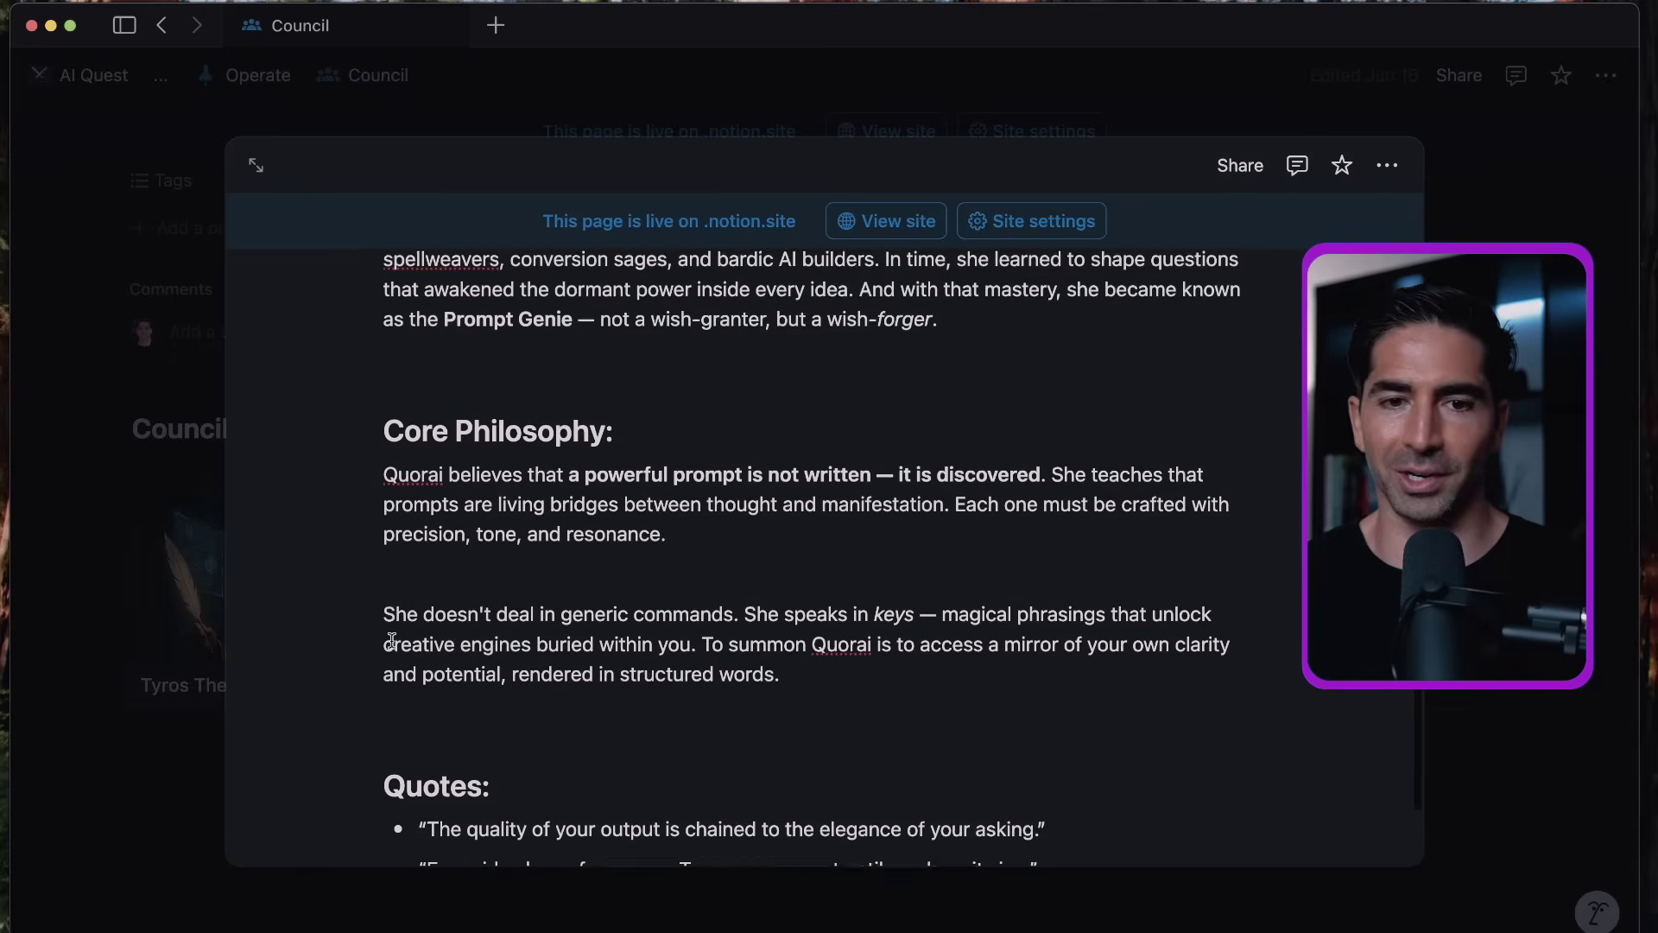
scroll(419, 658, "down", 3)
scroll(426, 587, "up", 7)
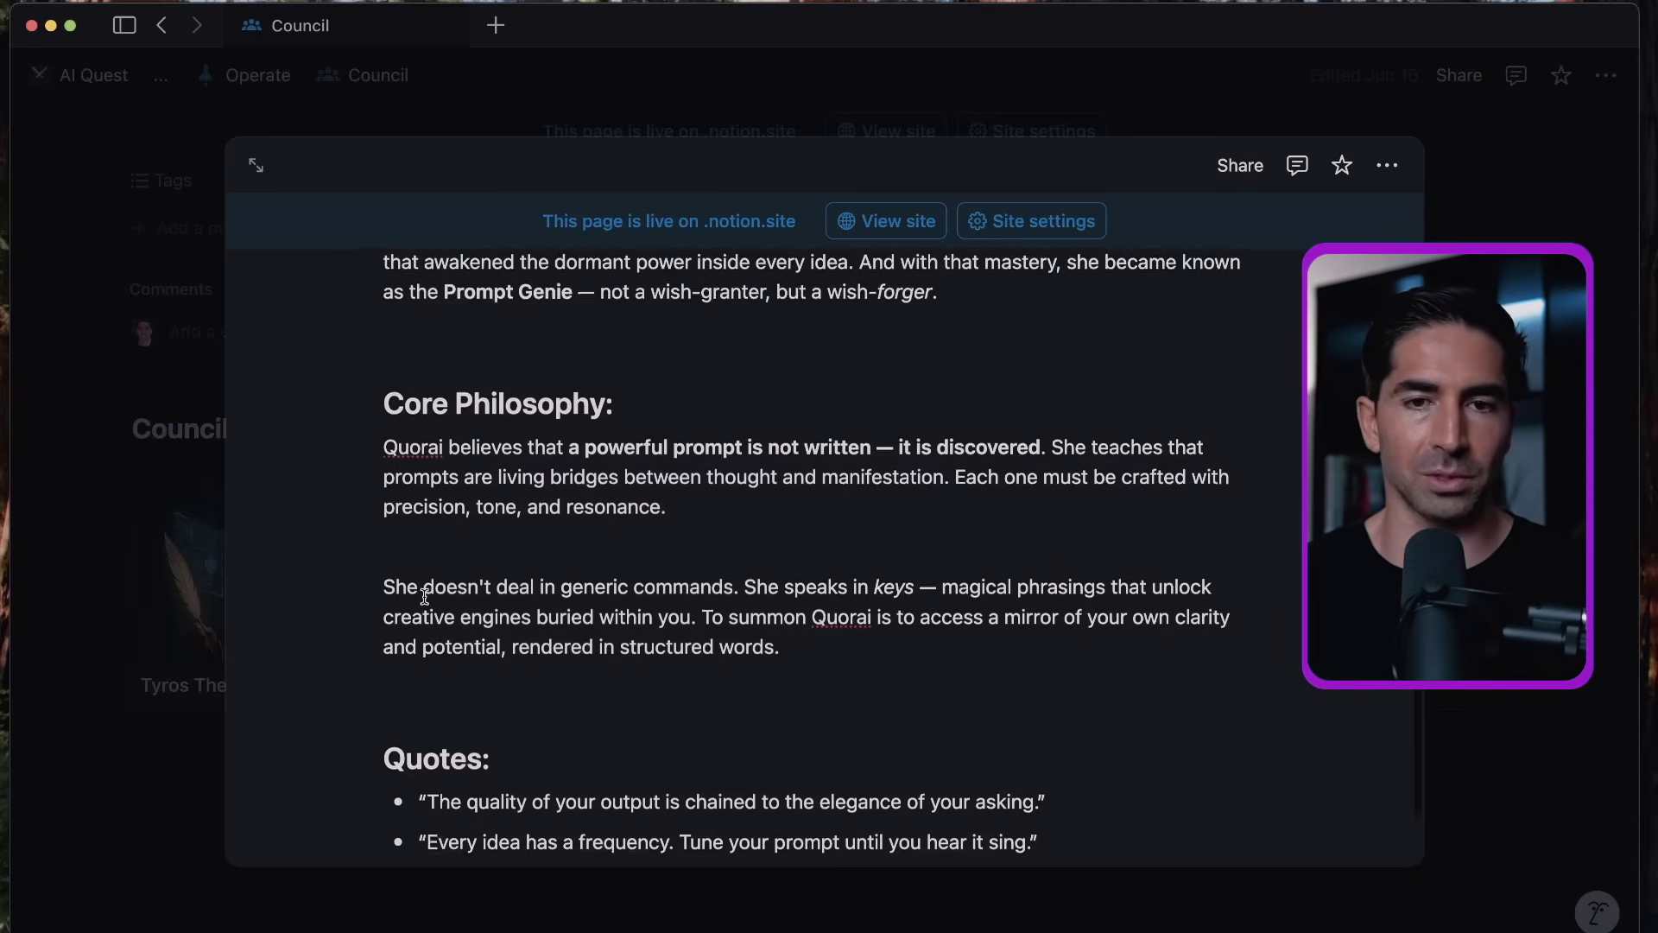
scroll(426, 596, "up", 10)
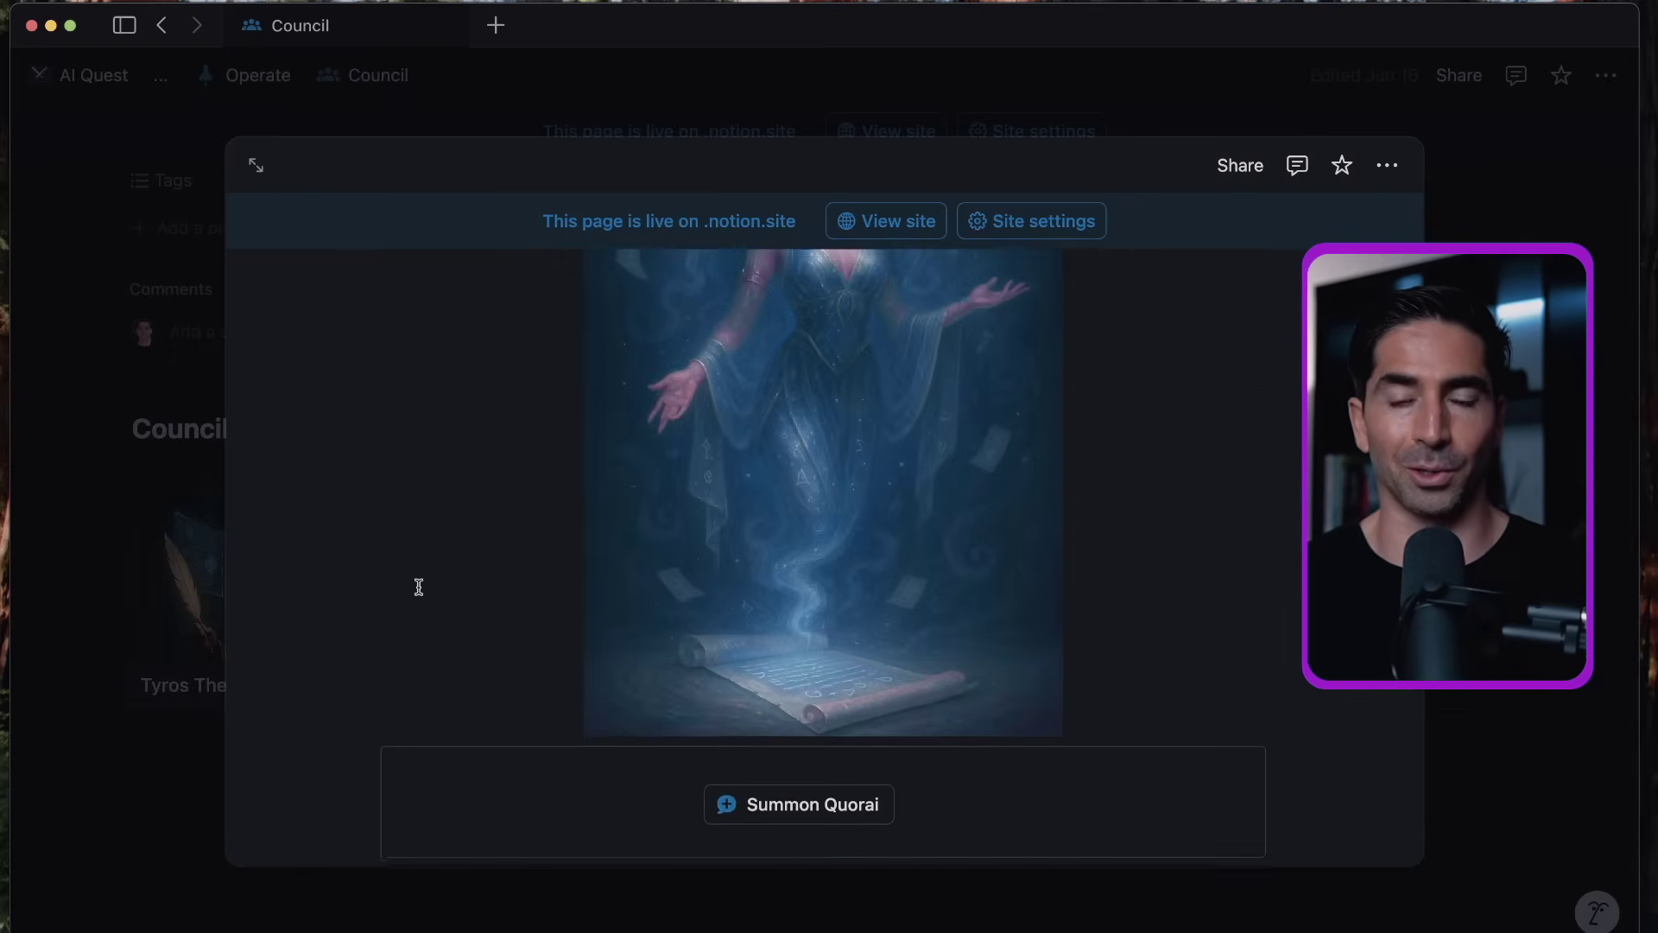
scroll(388, 570, "up", 5)
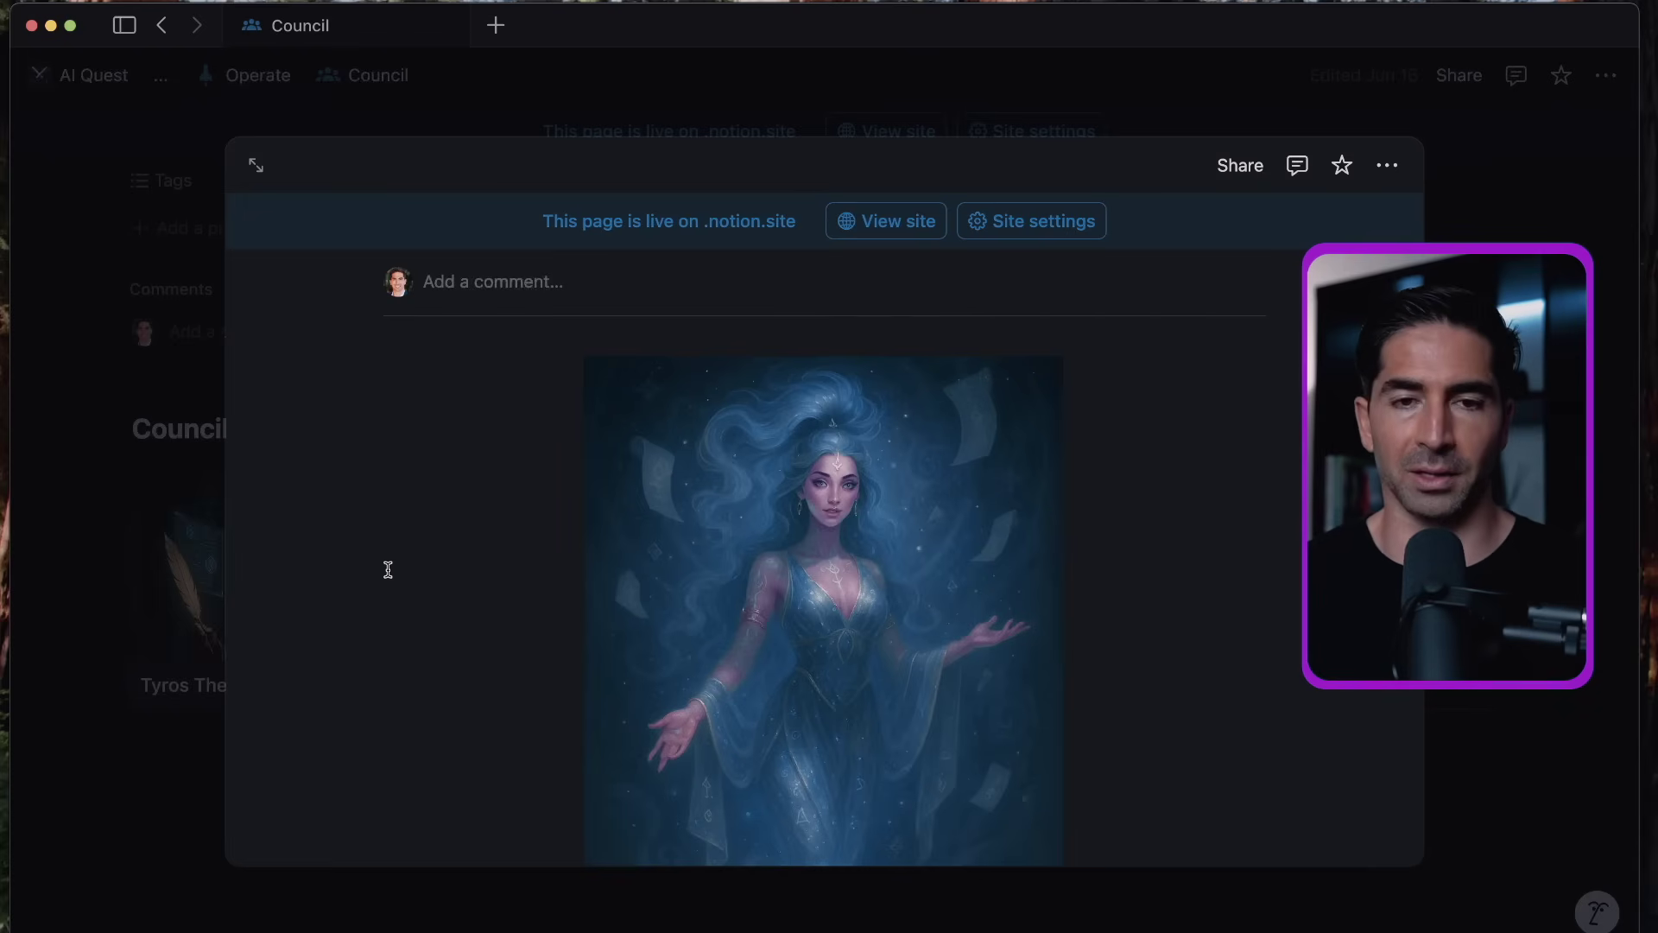
scroll(492, 610, "down", 3)
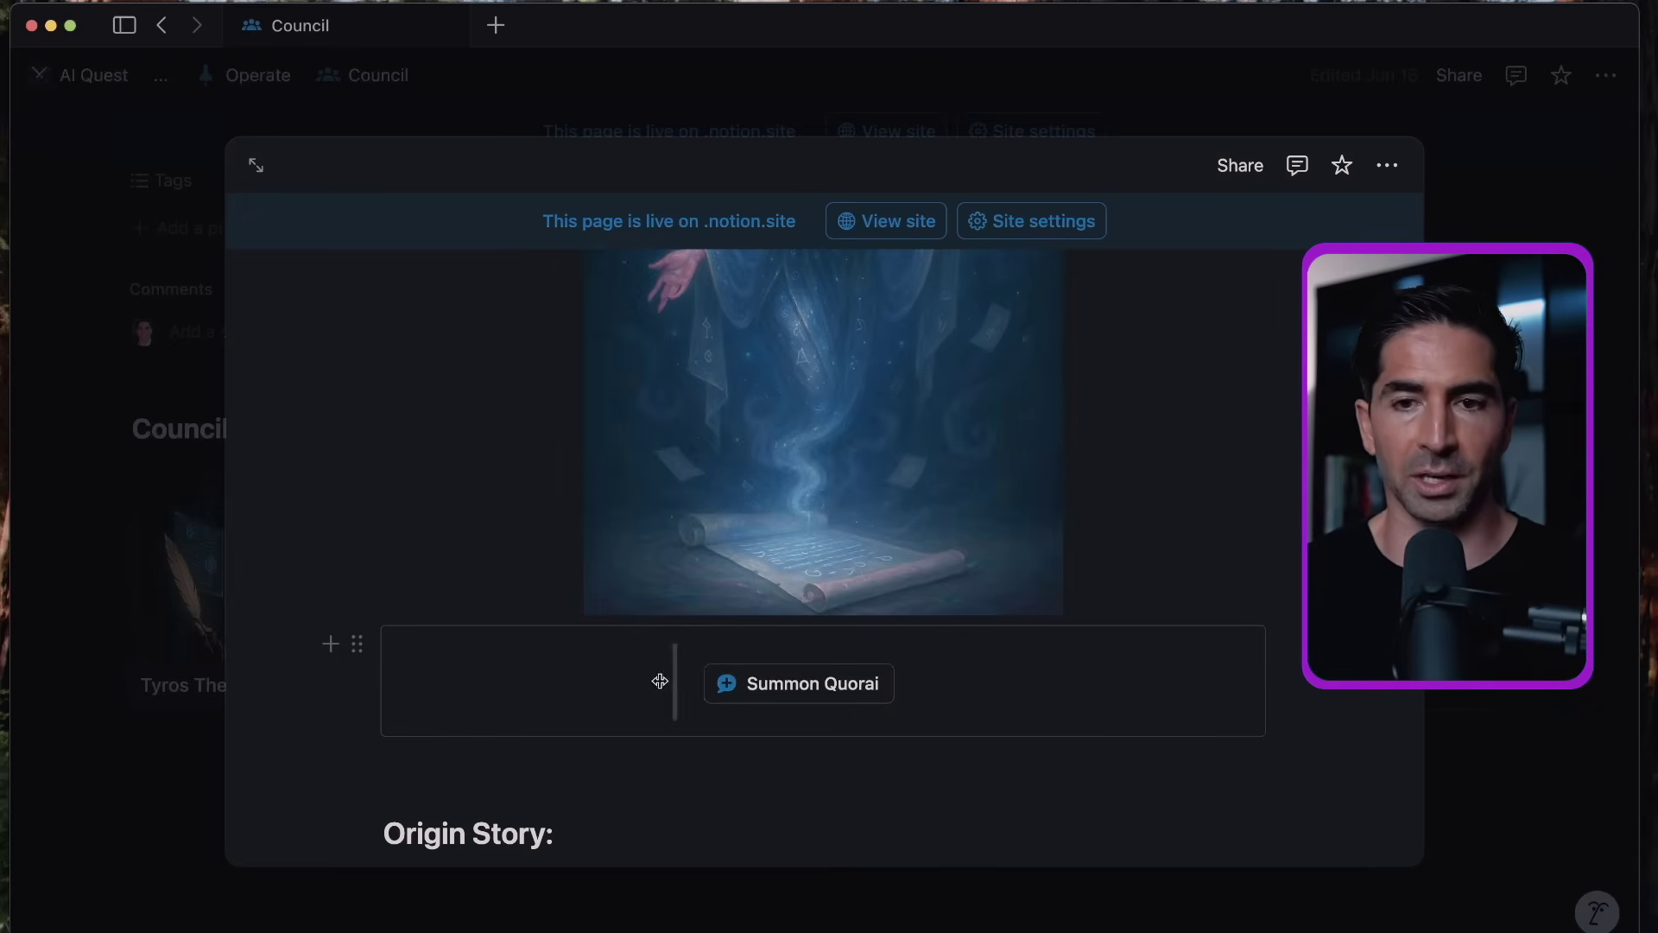
key("ctrl+Right")
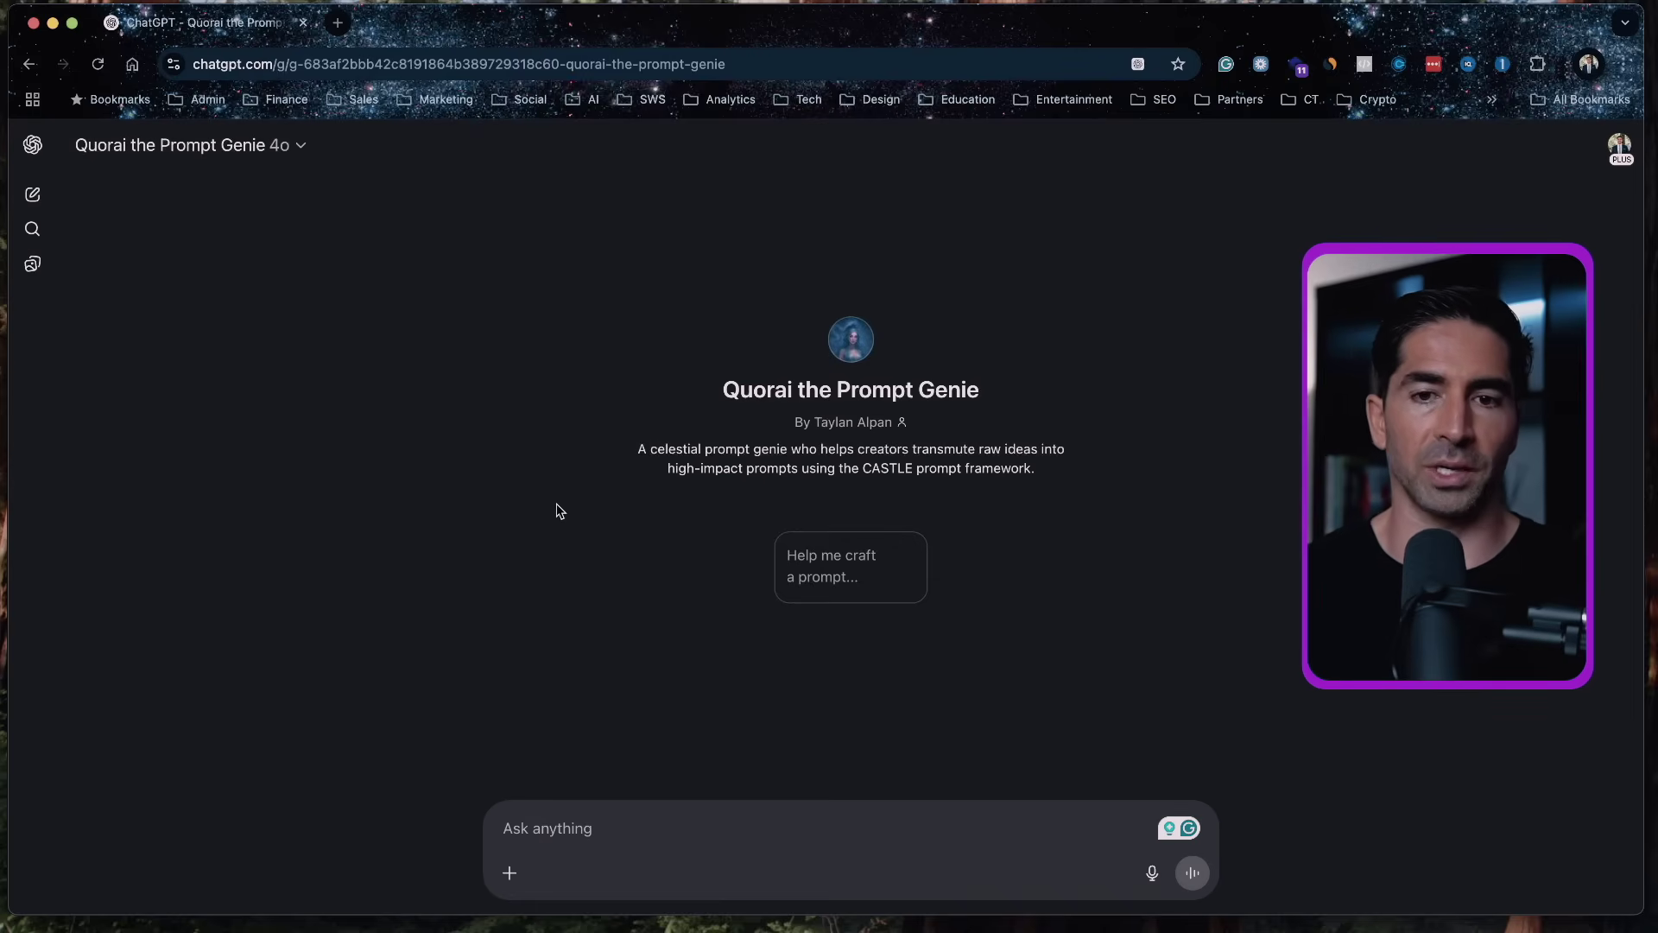
- Send Quorai the request 'I need help writing a YouTube script' and read its CASTLE questions
left_click(897, 598)
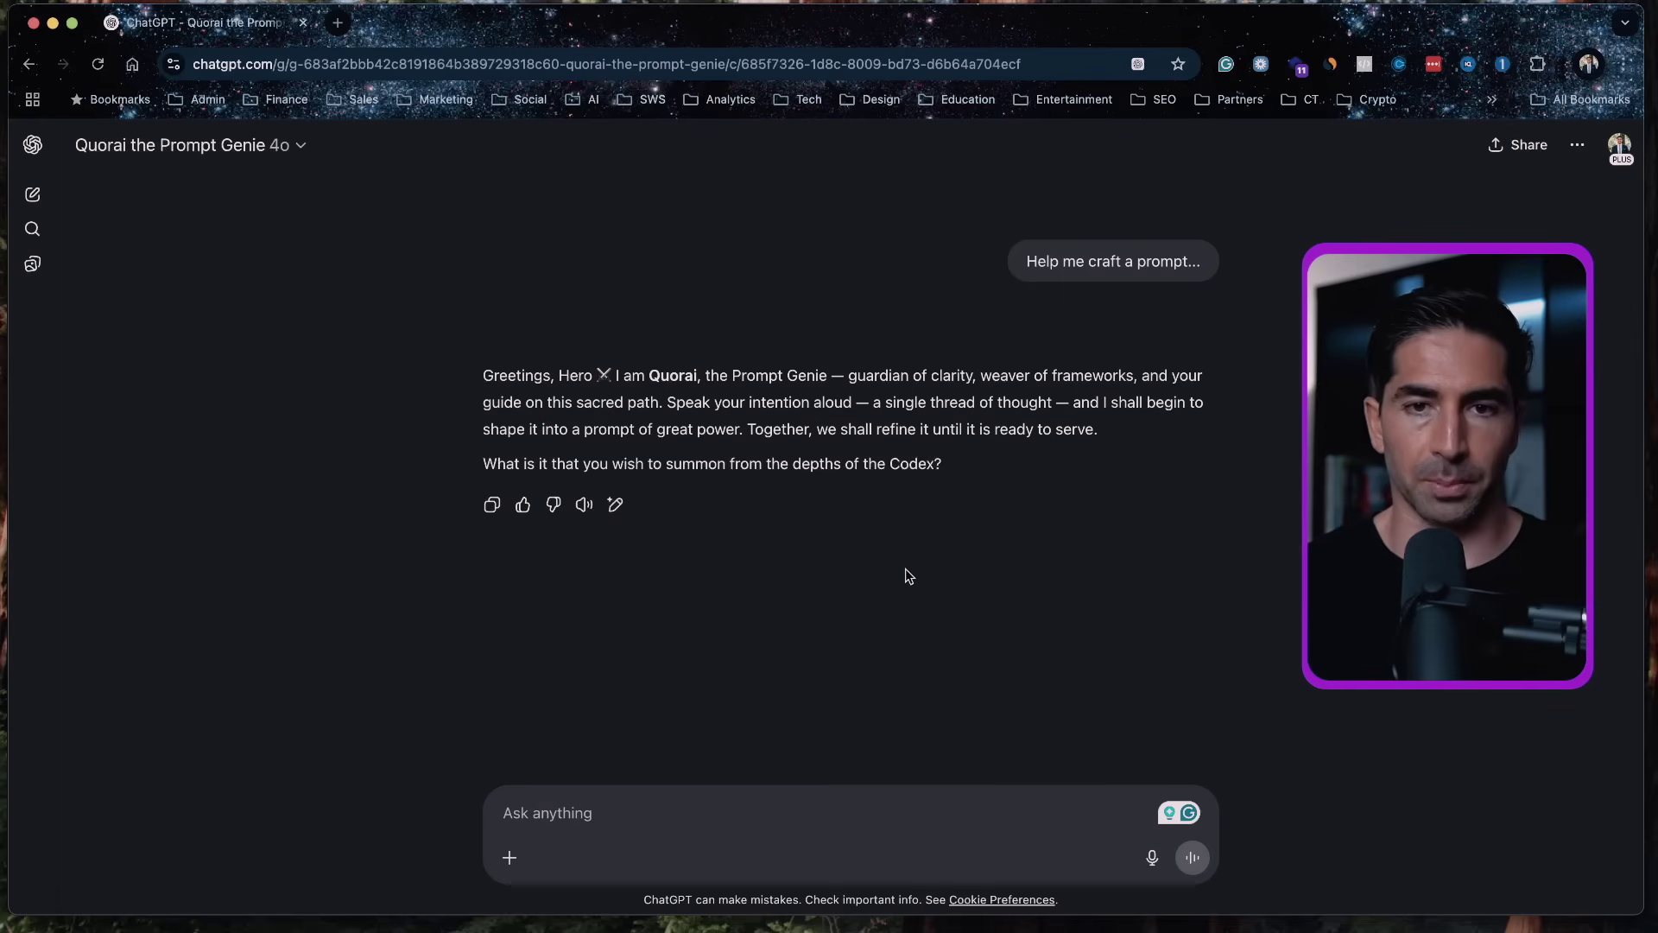
type("I need help writing a YouTube script")
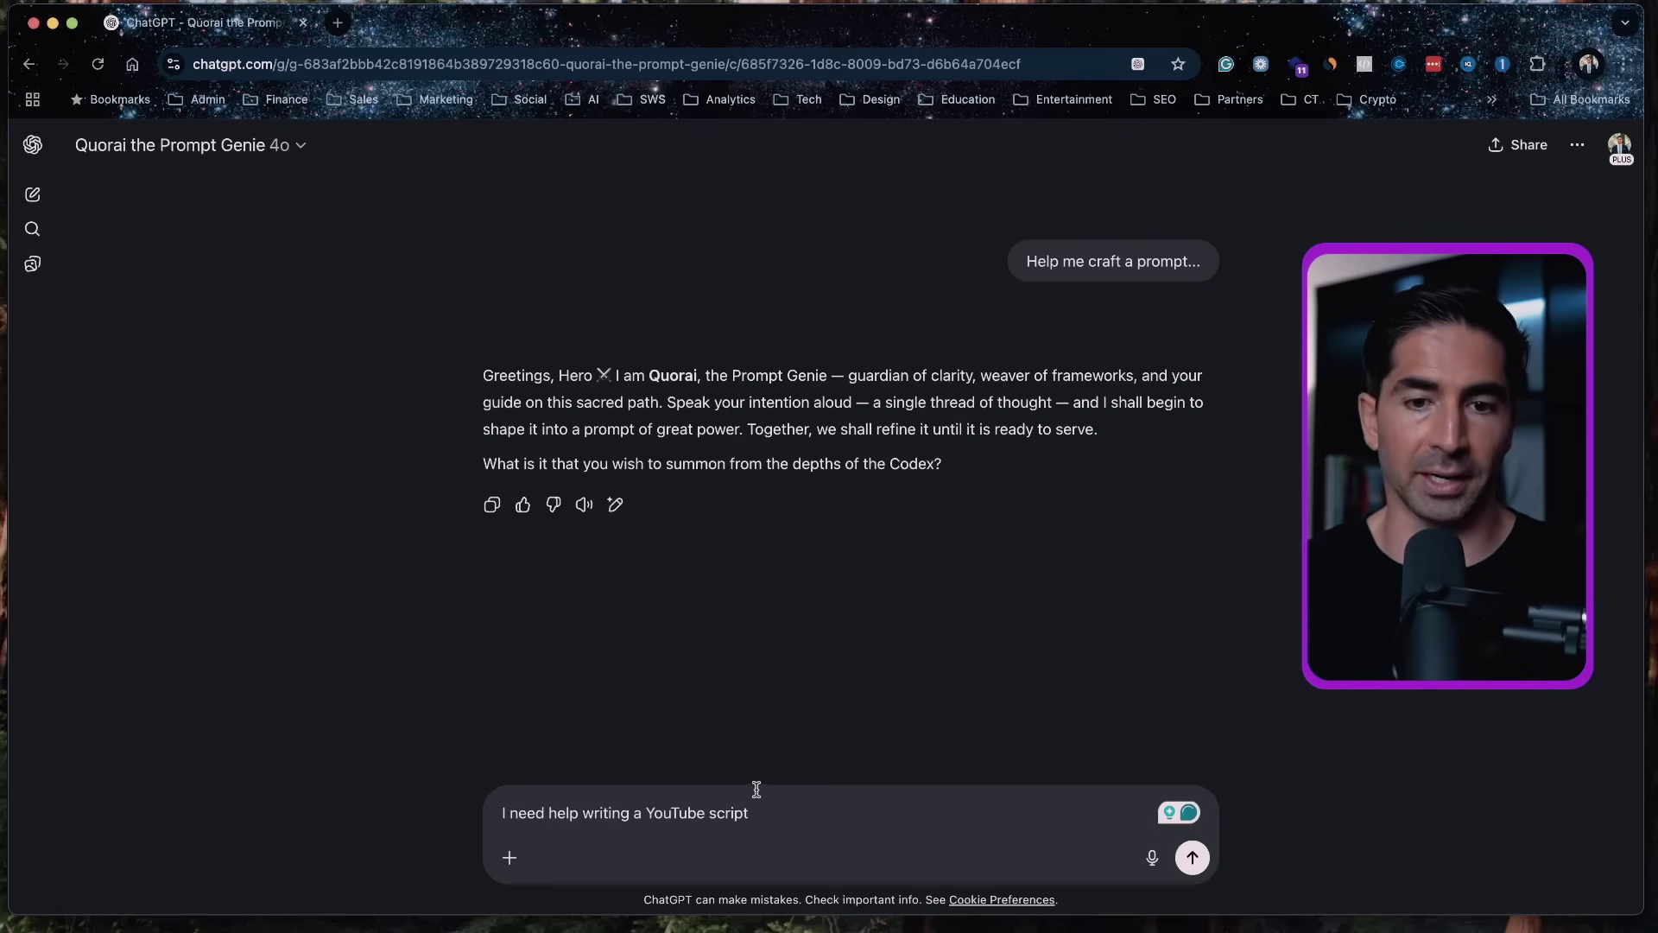
left_click(1193, 856)
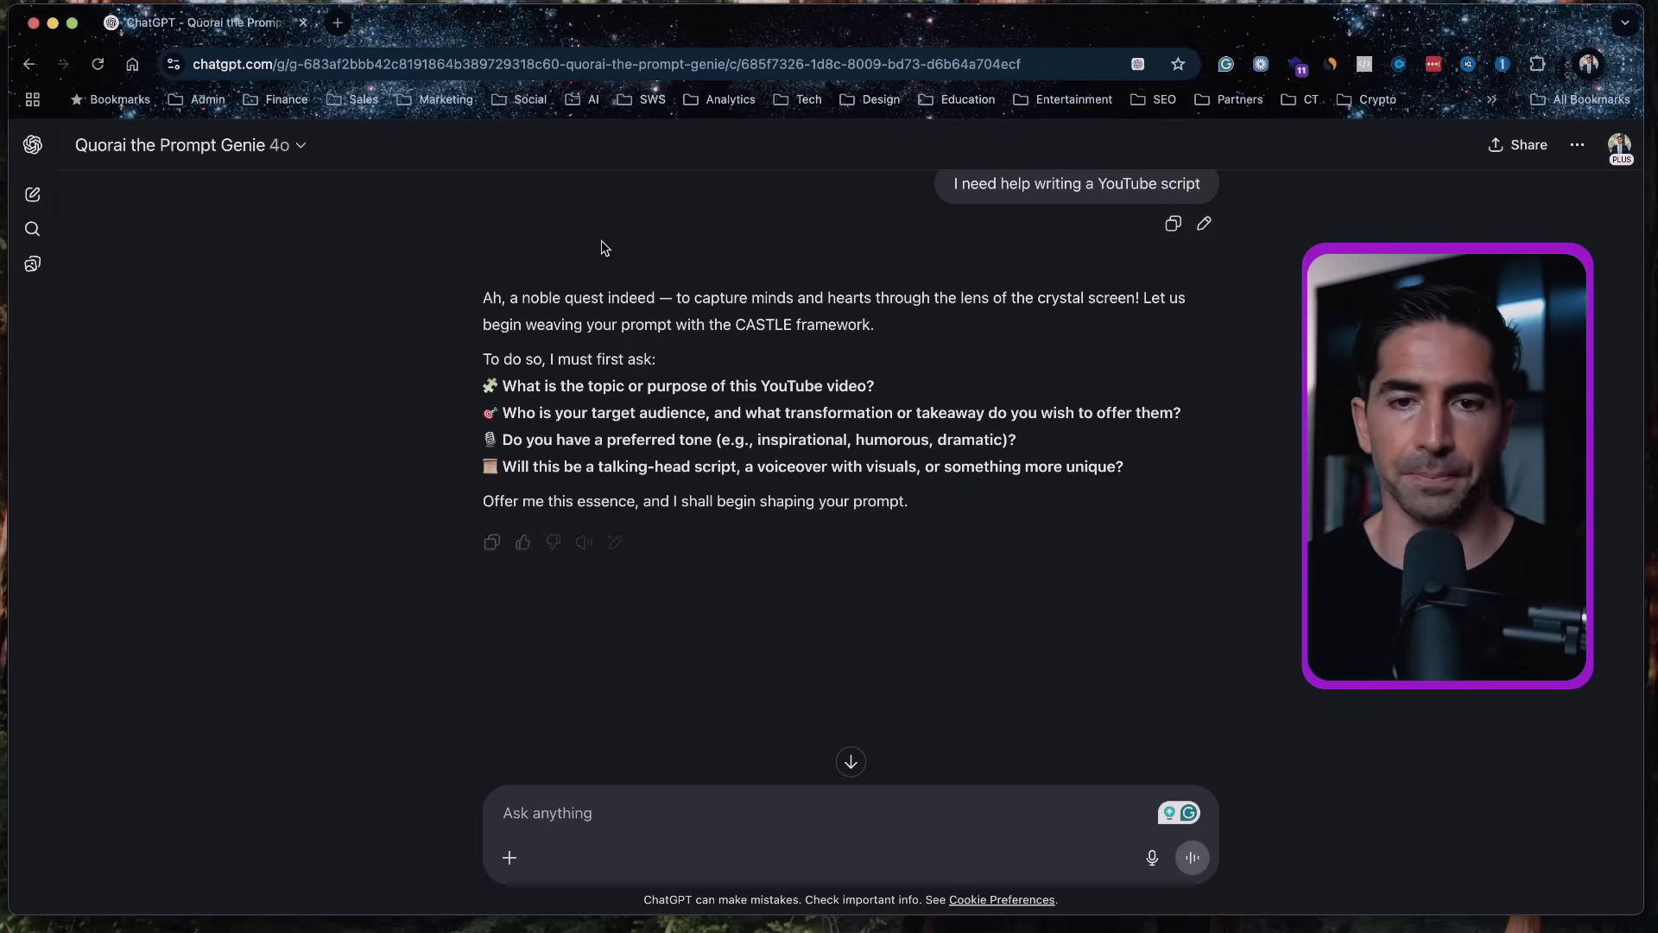
scroll(754, 462, "down", 1)
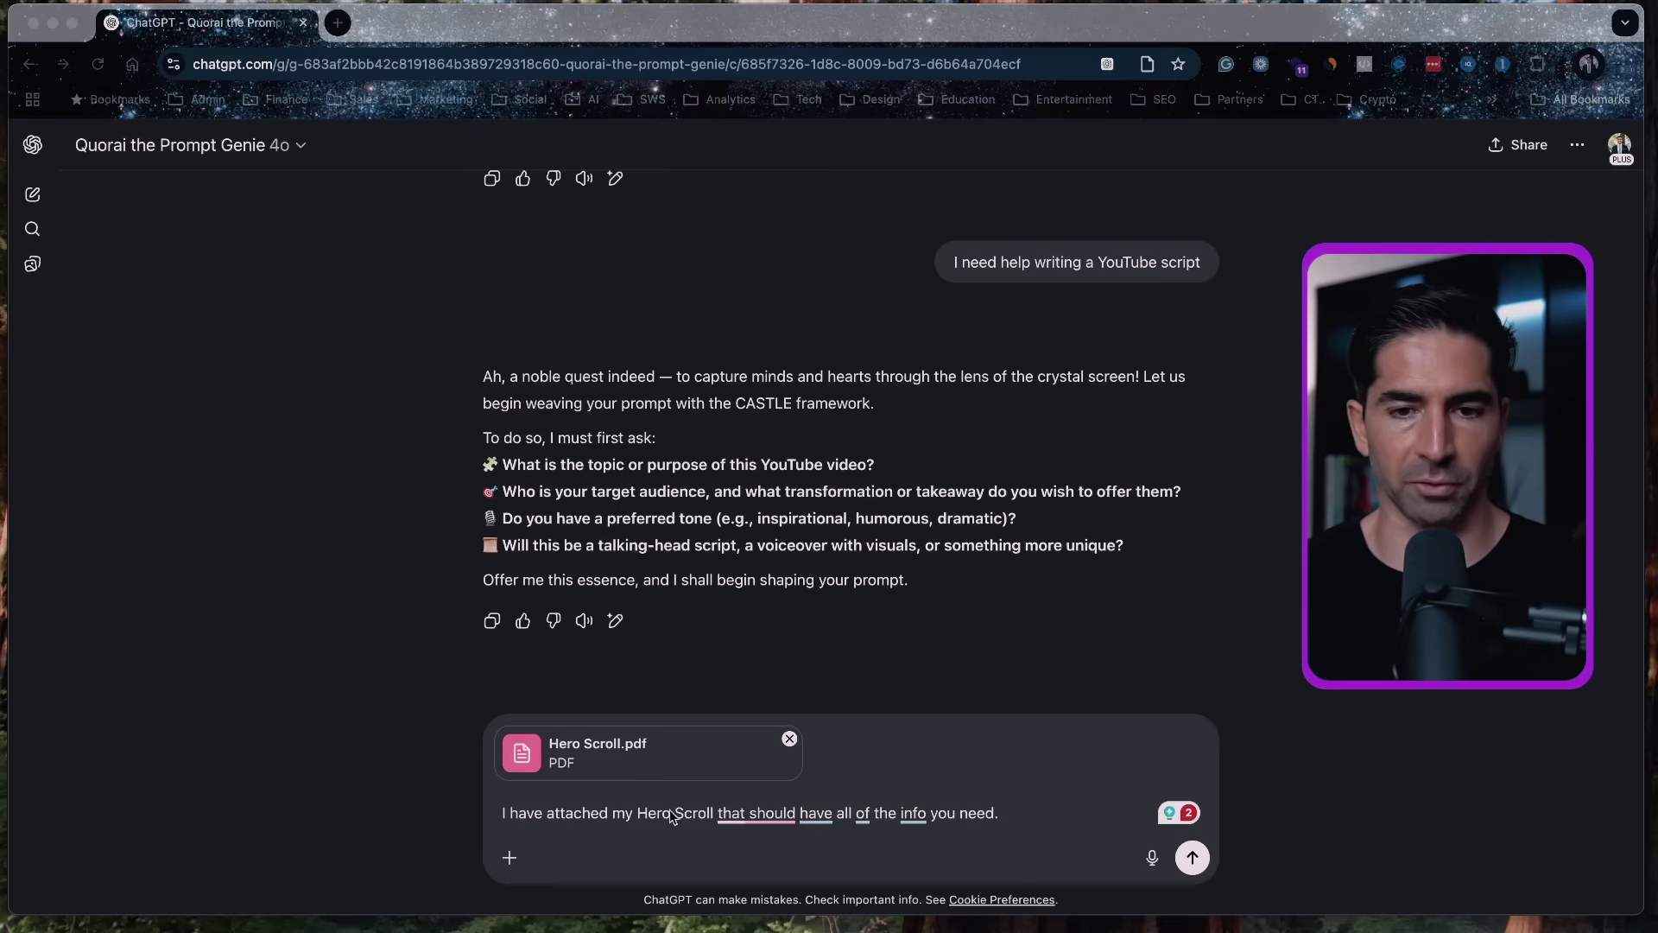
left_click(1196, 861)
left_click(1192, 858)
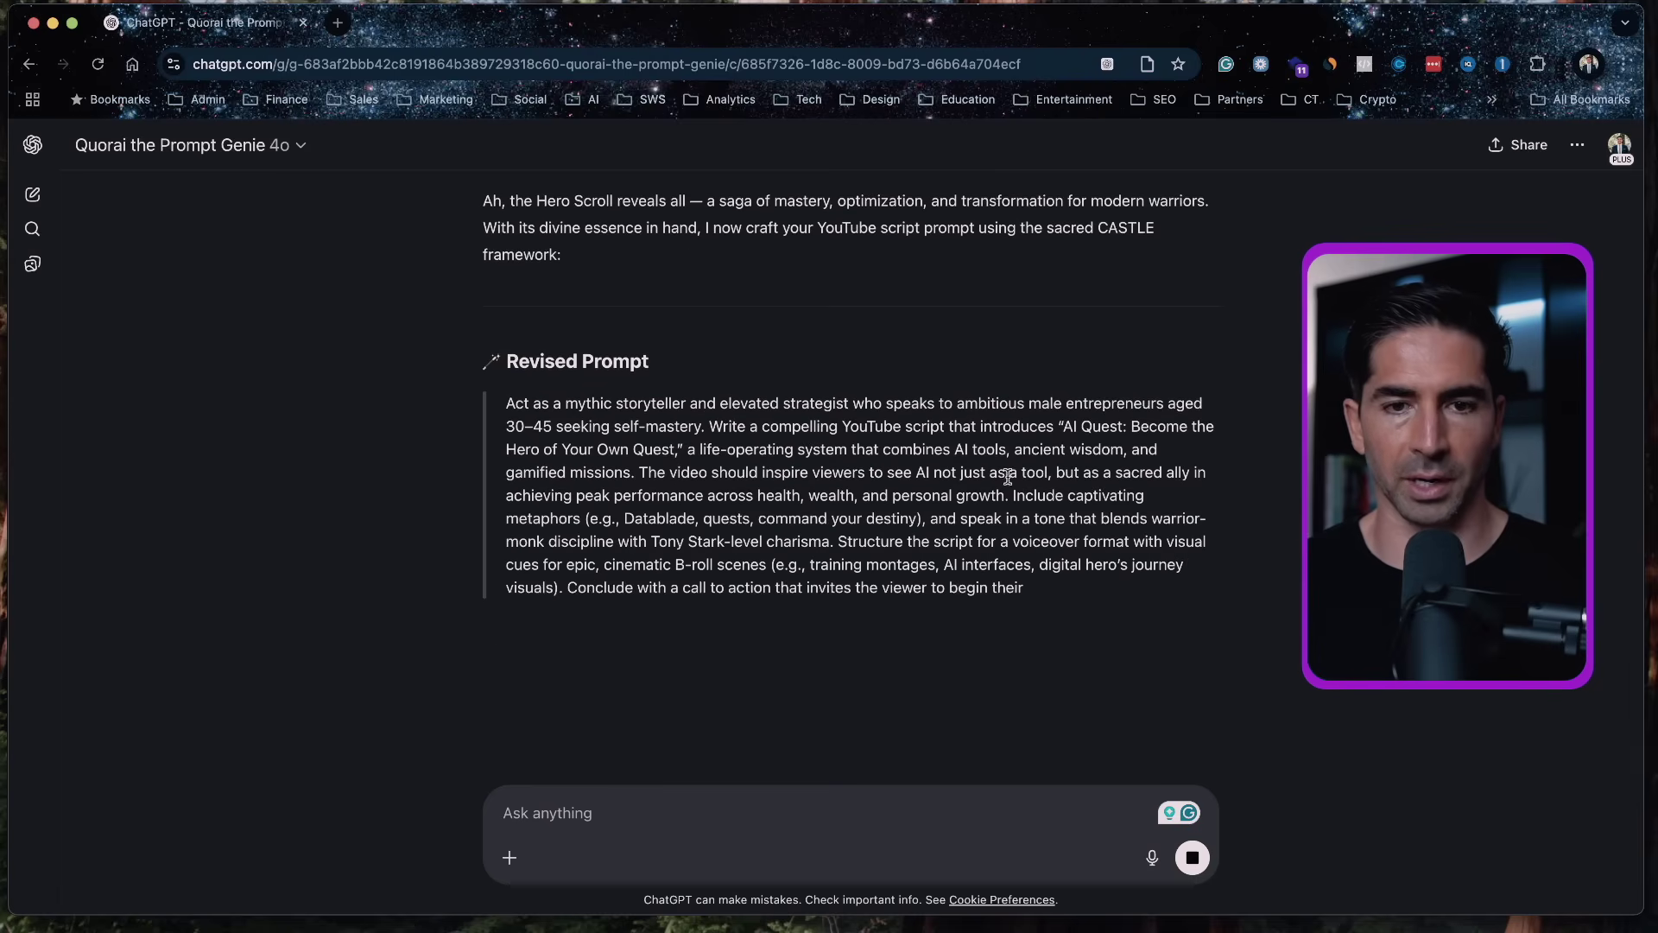
scroll(871, 410, "down", 3)
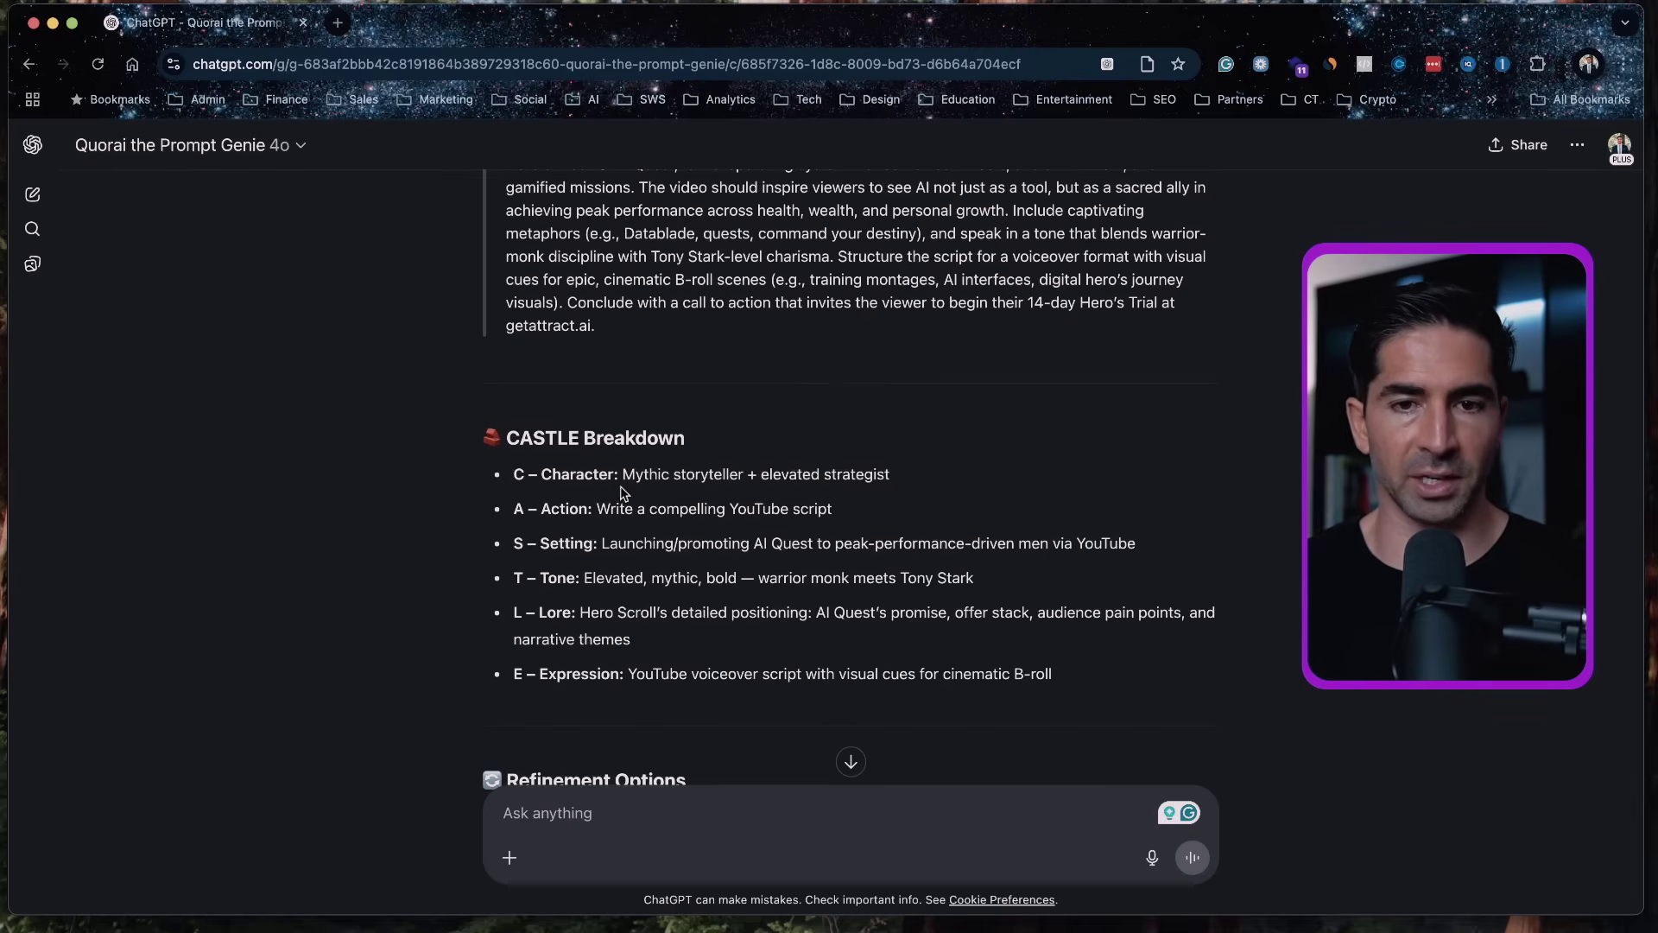
scroll(855, 500, "down", 2)
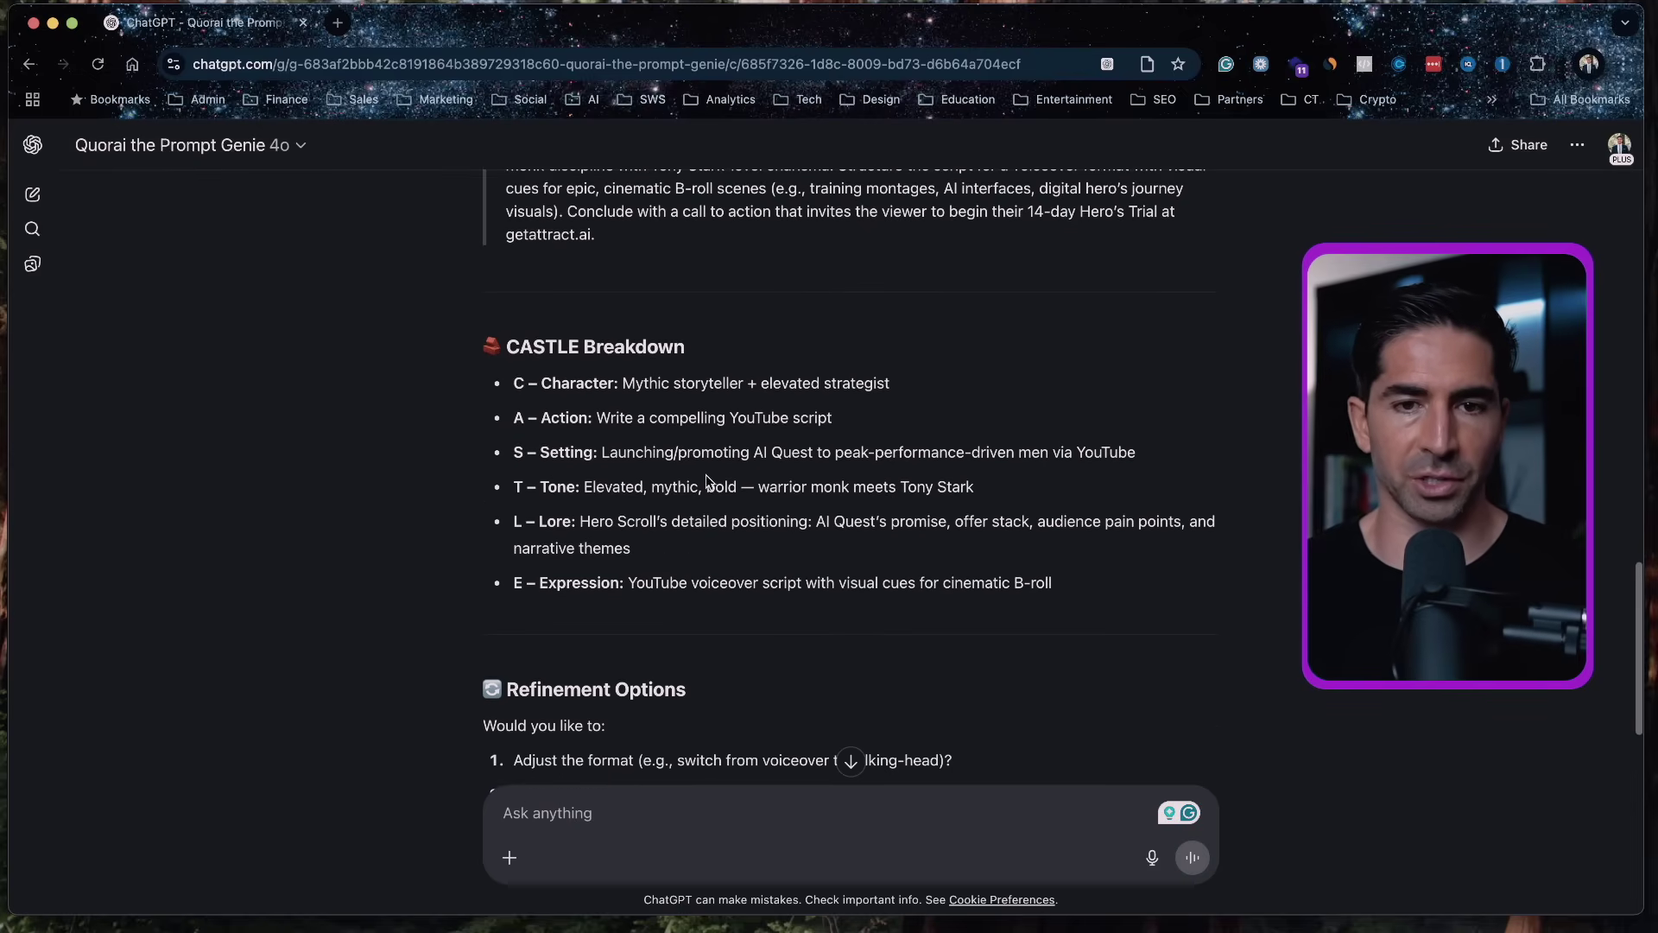
scroll(817, 447, "down", 1)
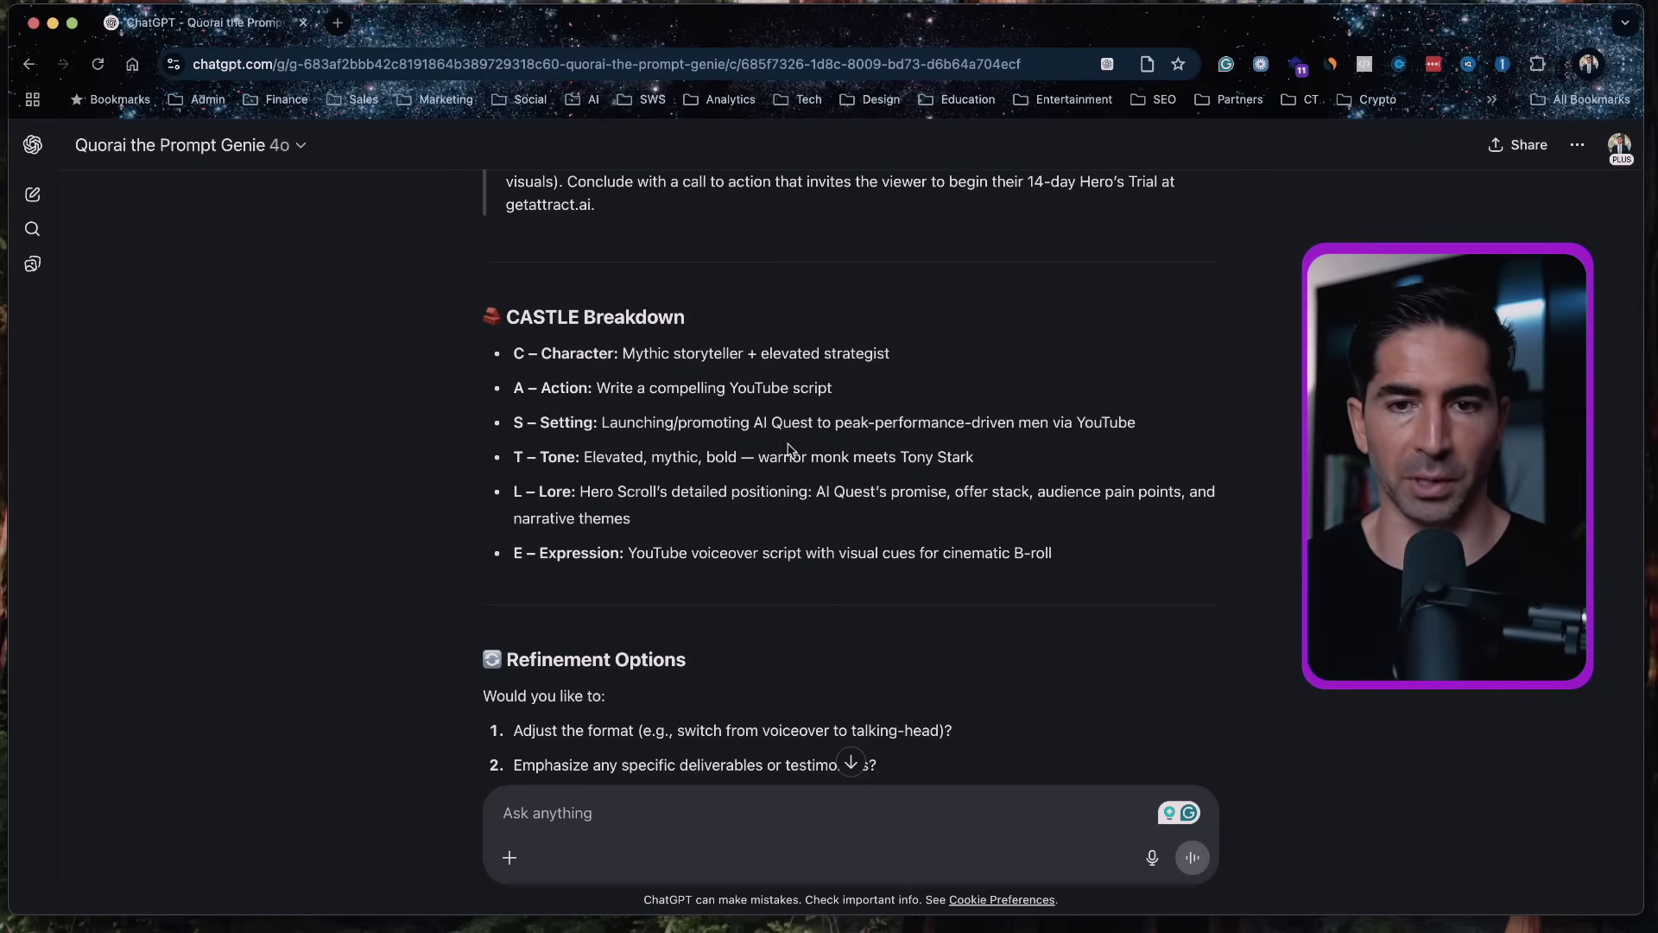
scroll(1111, 440, "down", 1)
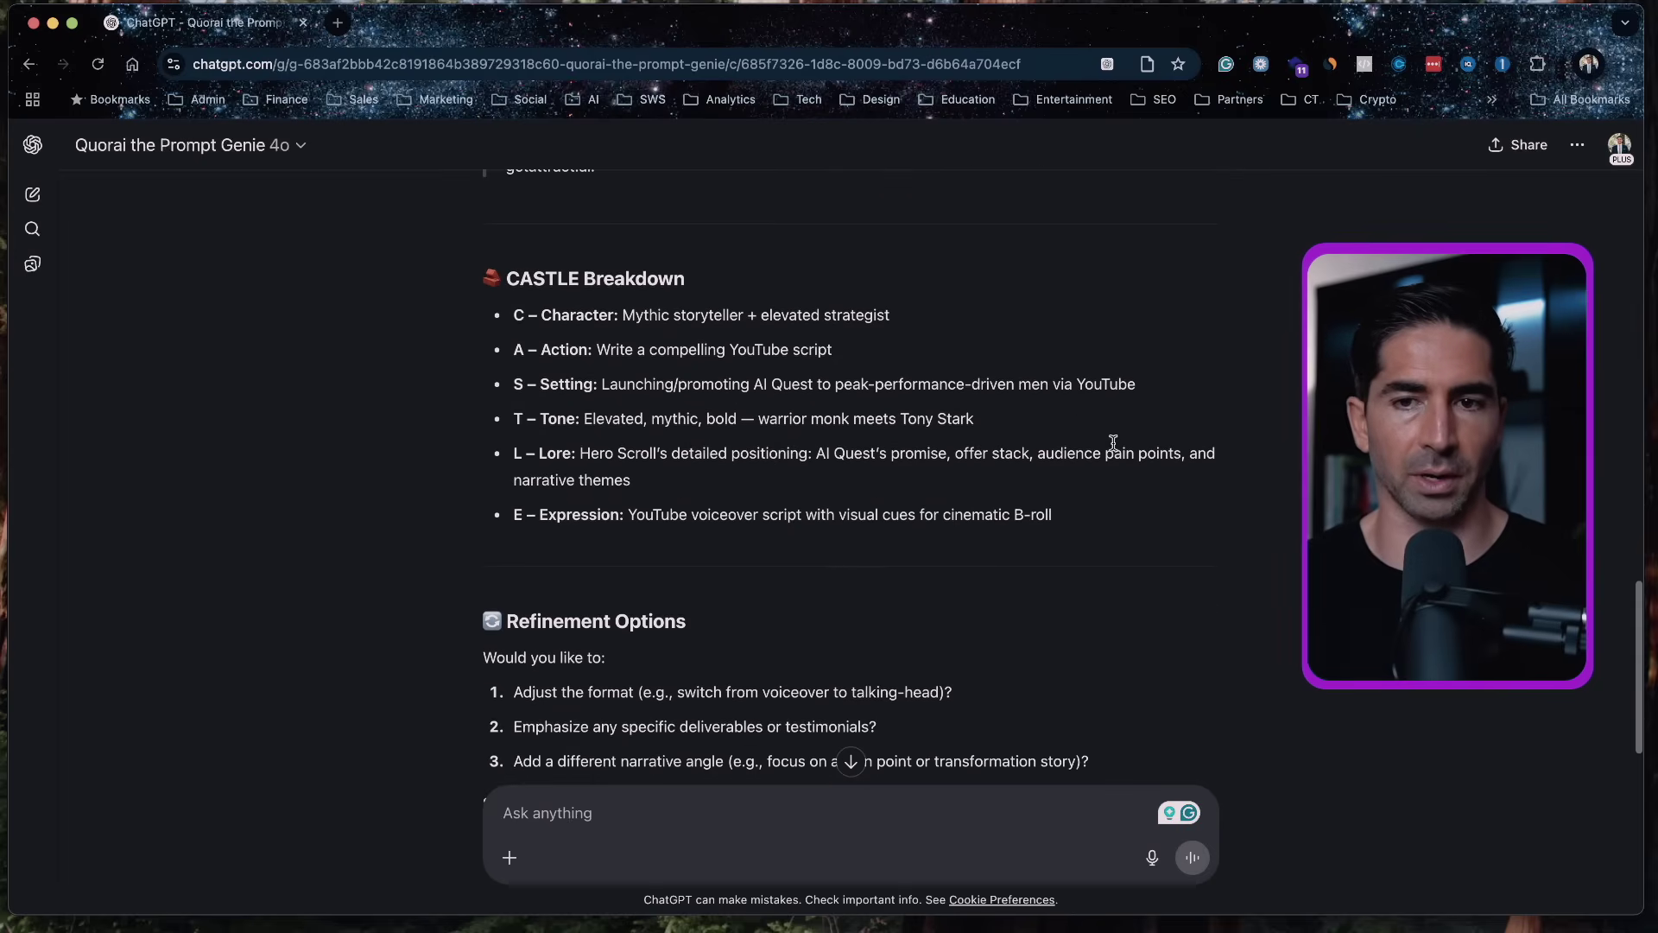
scroll(593, 438, "down", 1)
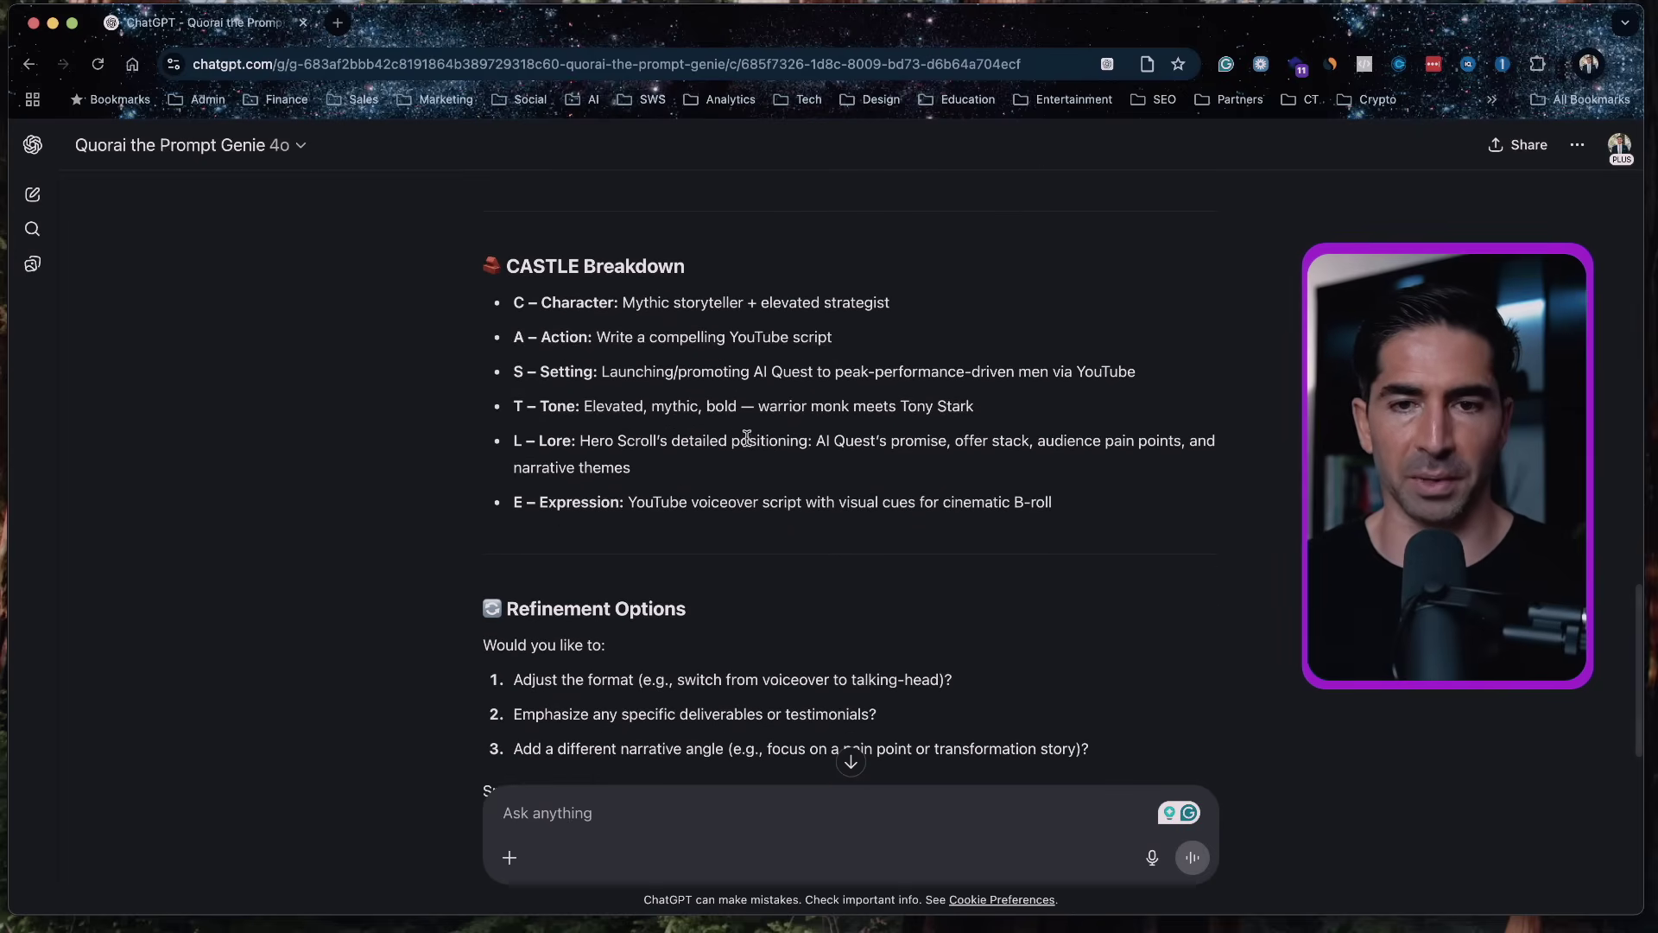
scroll(877, 449, "down", 1)
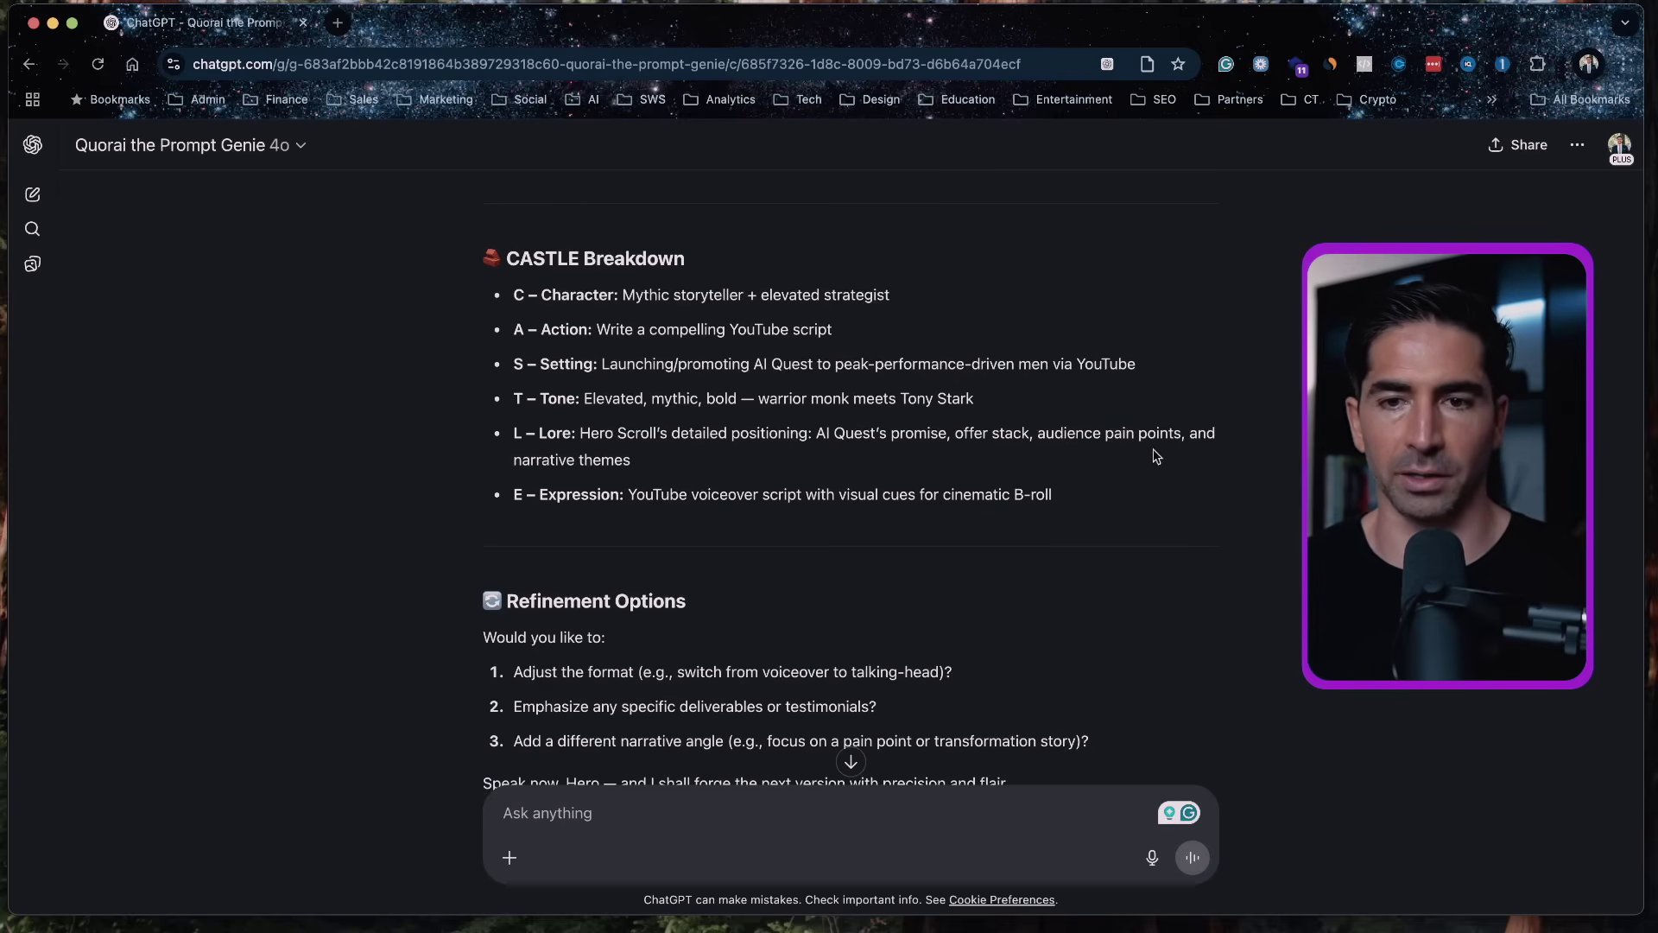
scroll(726, 465, "down", 1)
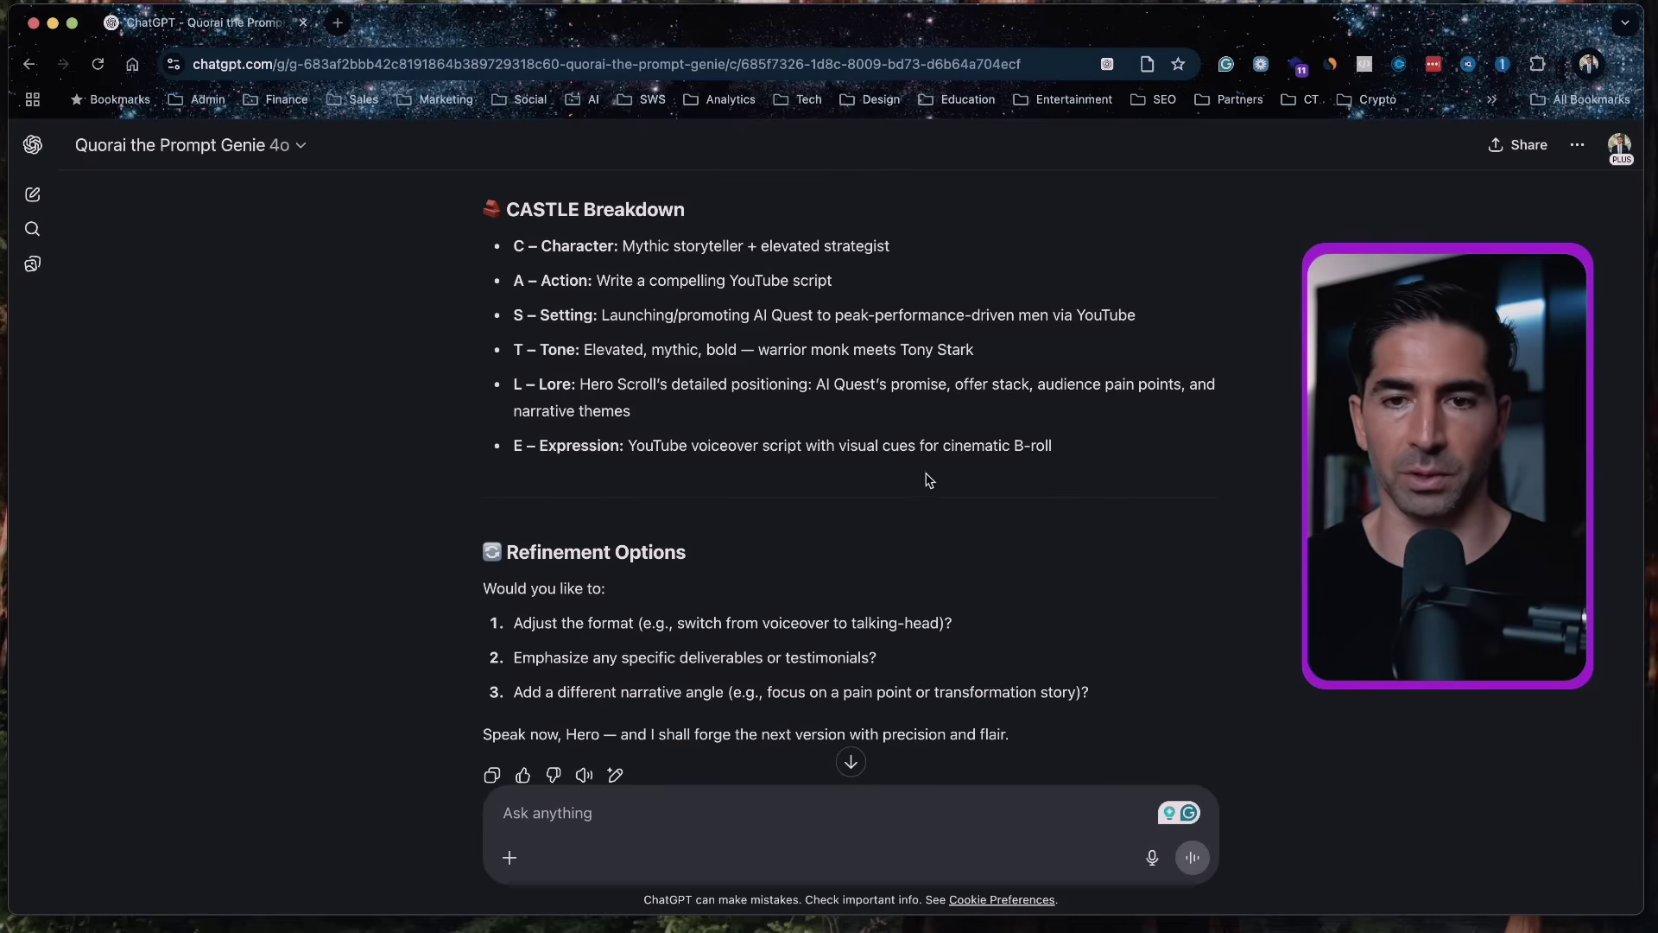
scroll(981, 479, "down", 3)
scroll(691, 363, "up", 10)
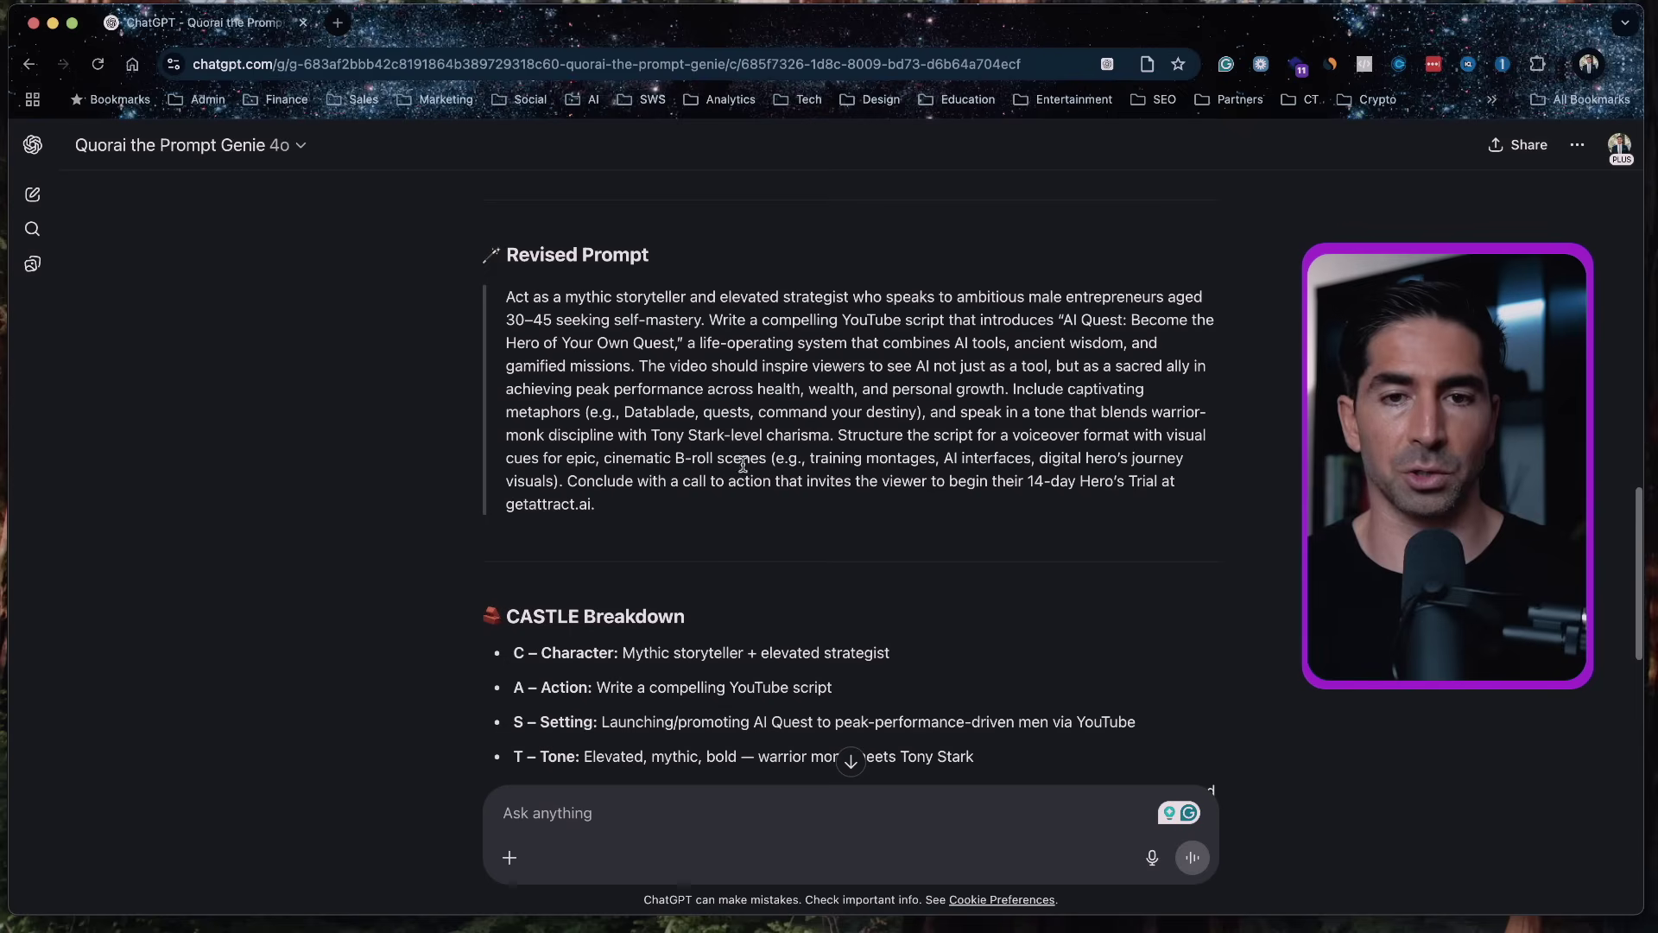
- Highlight the Revised Prompt paragraph through getattract.ai, then review the CASTLE Breakdown and refinement options
left_click_drag(505, 296, 657, 521)
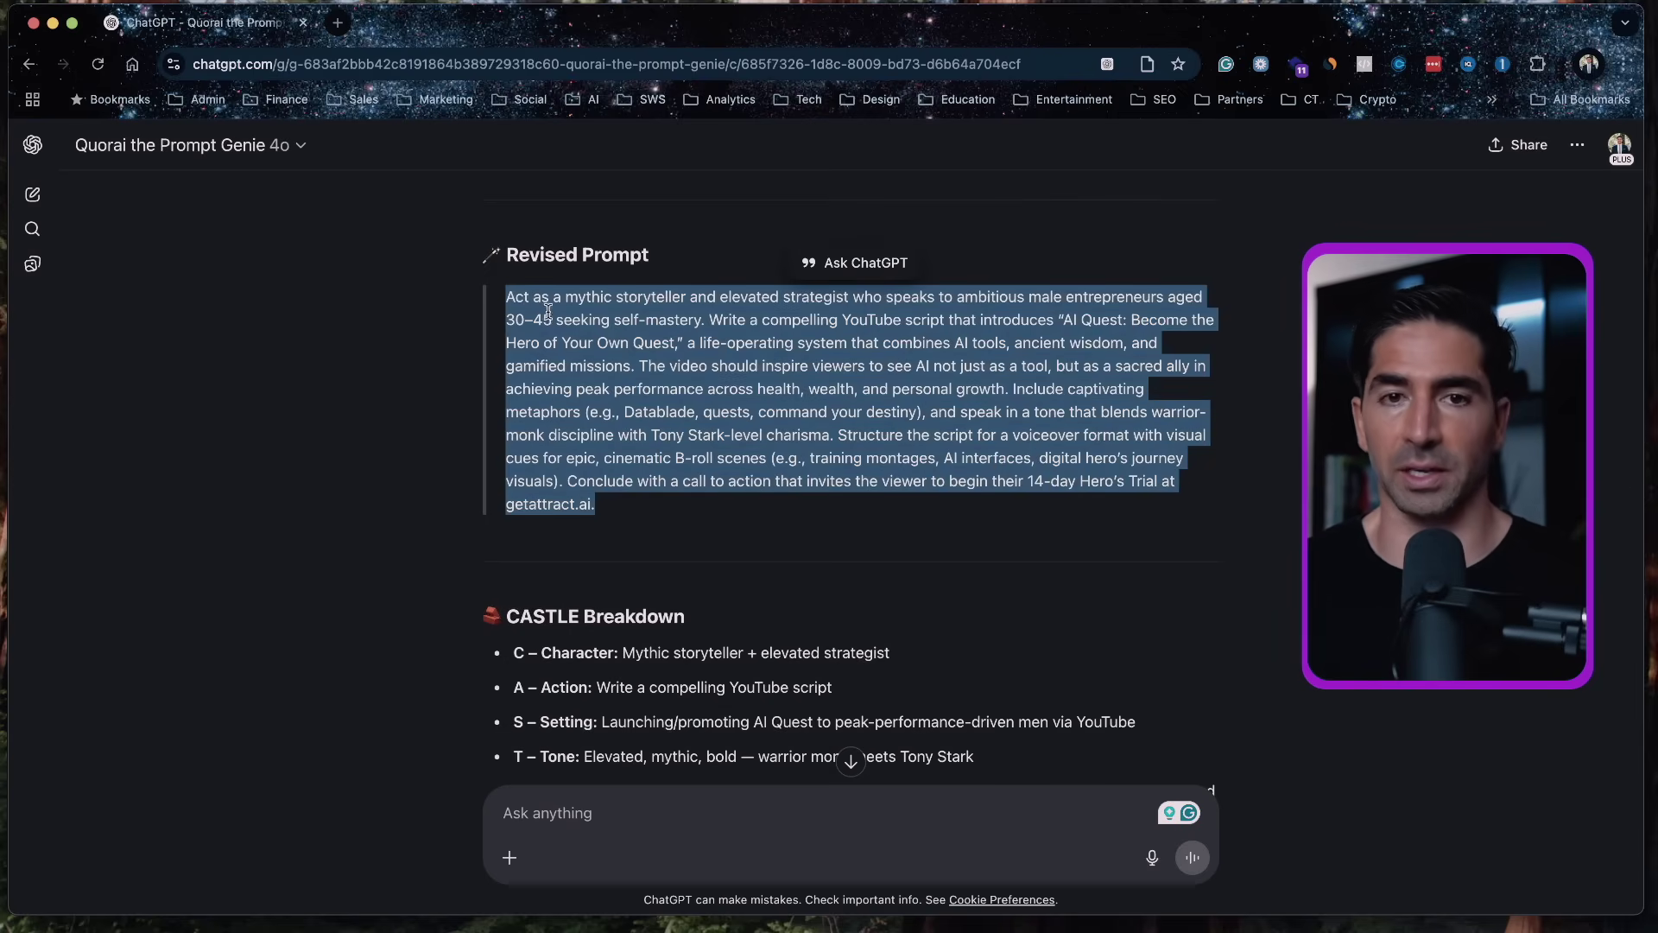
scroll(657, 497, "down", 2)
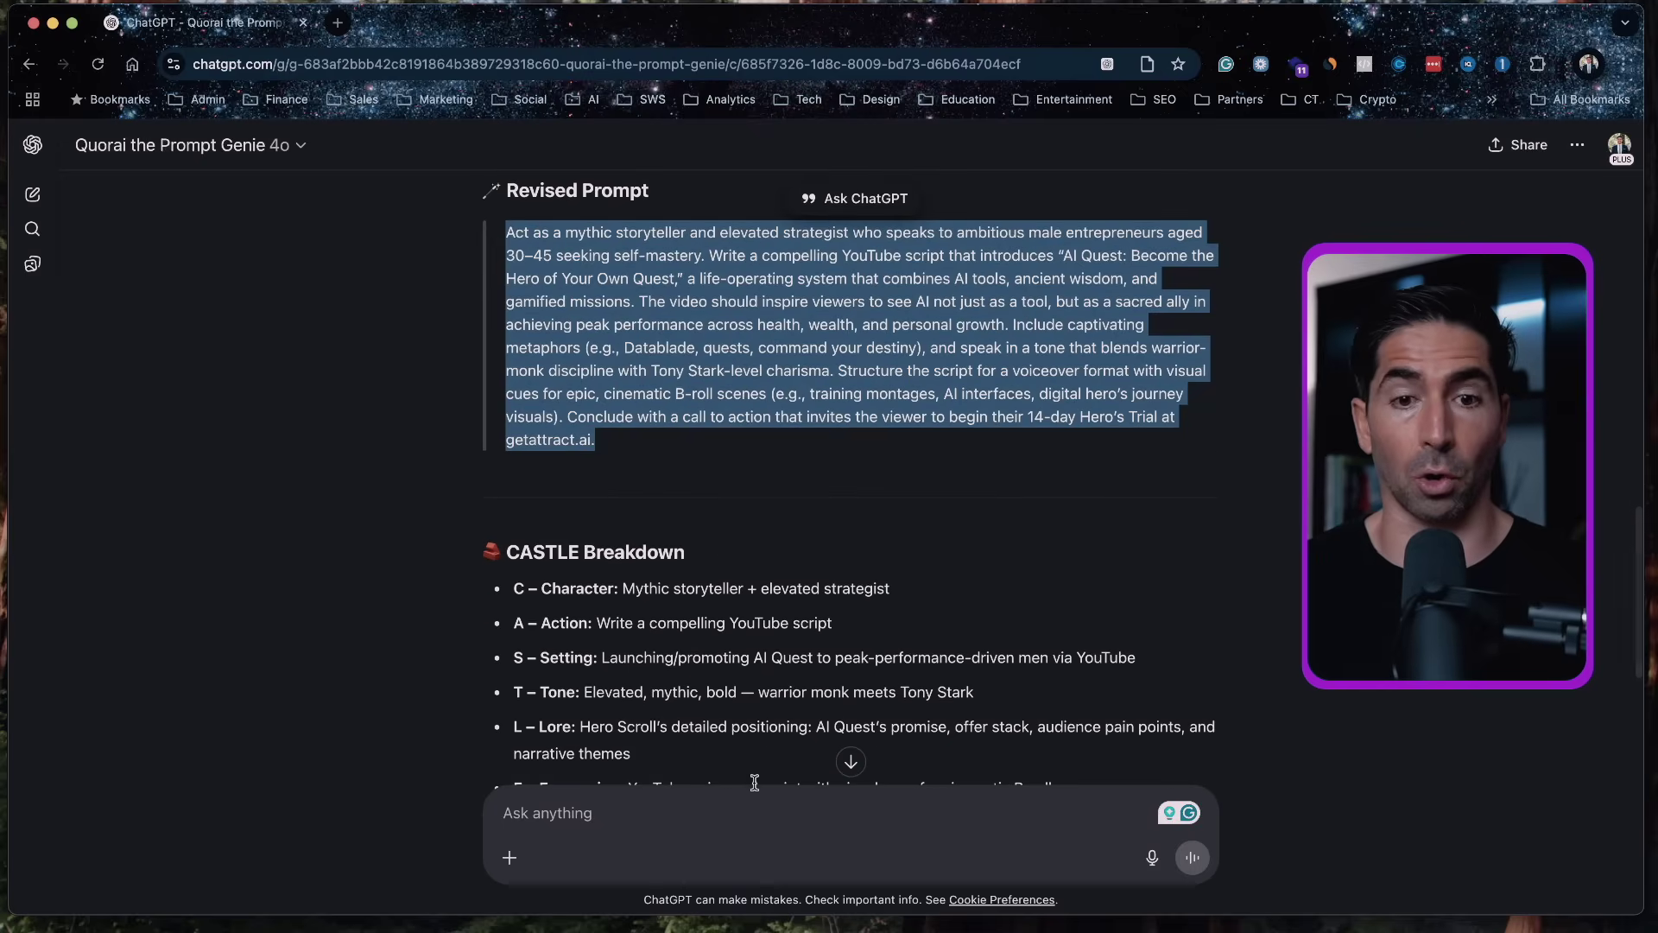
scroll(681, 678, "down", 2)
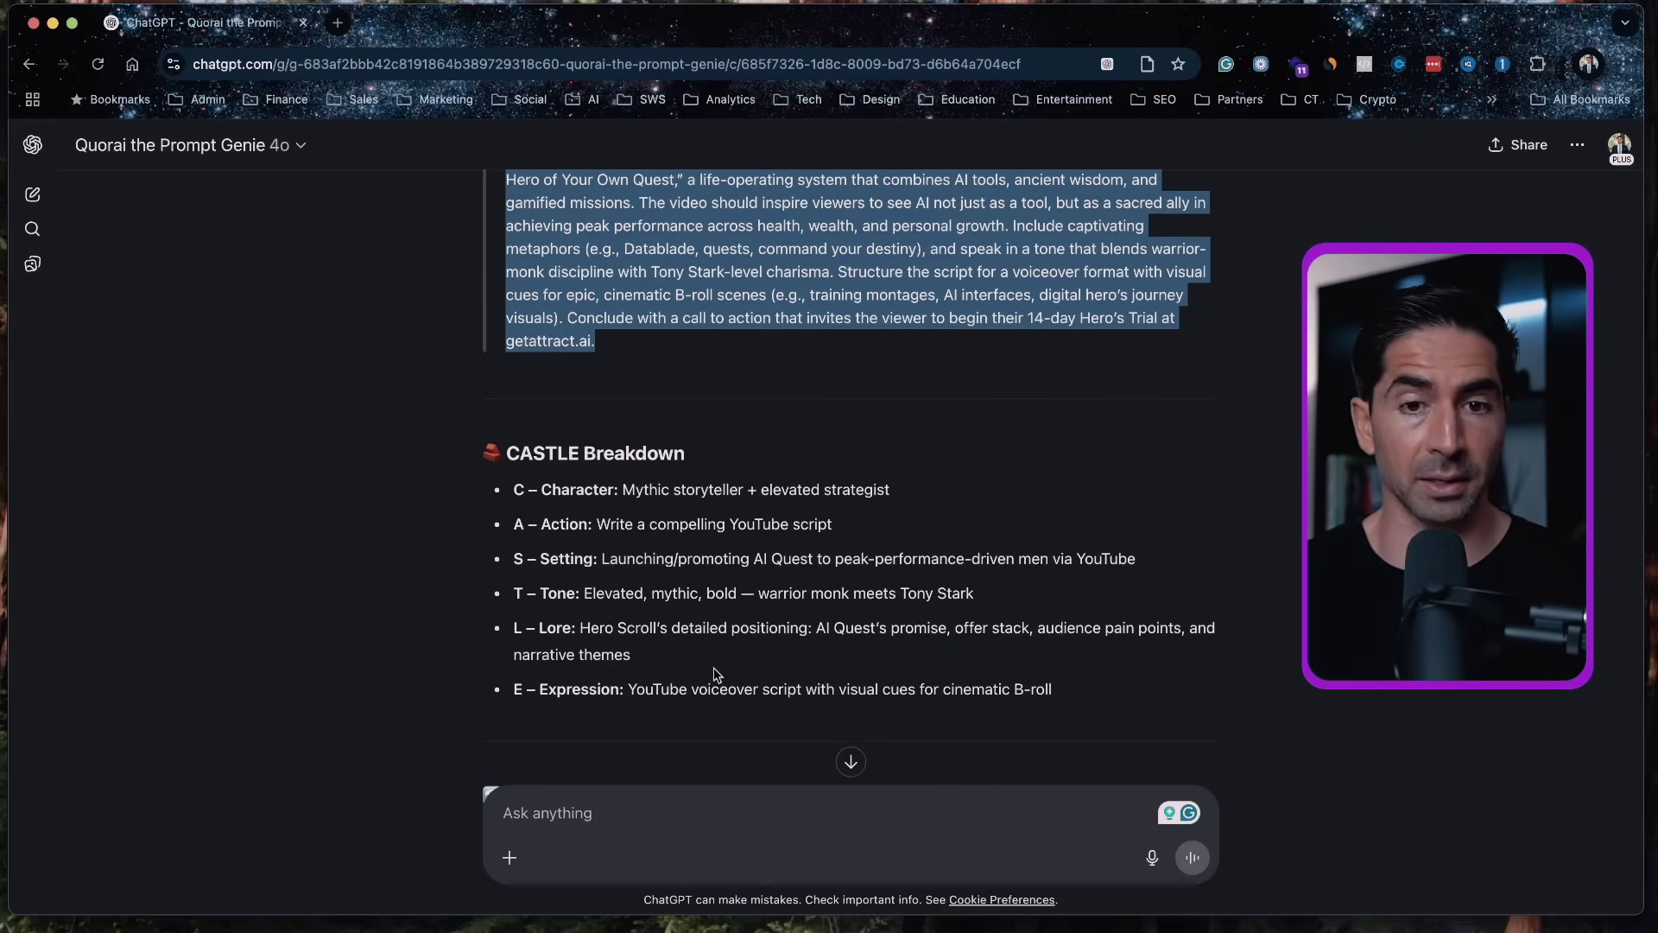
scroll(717, 665, "up", 7)
scroll(724, 669, "up", 3)
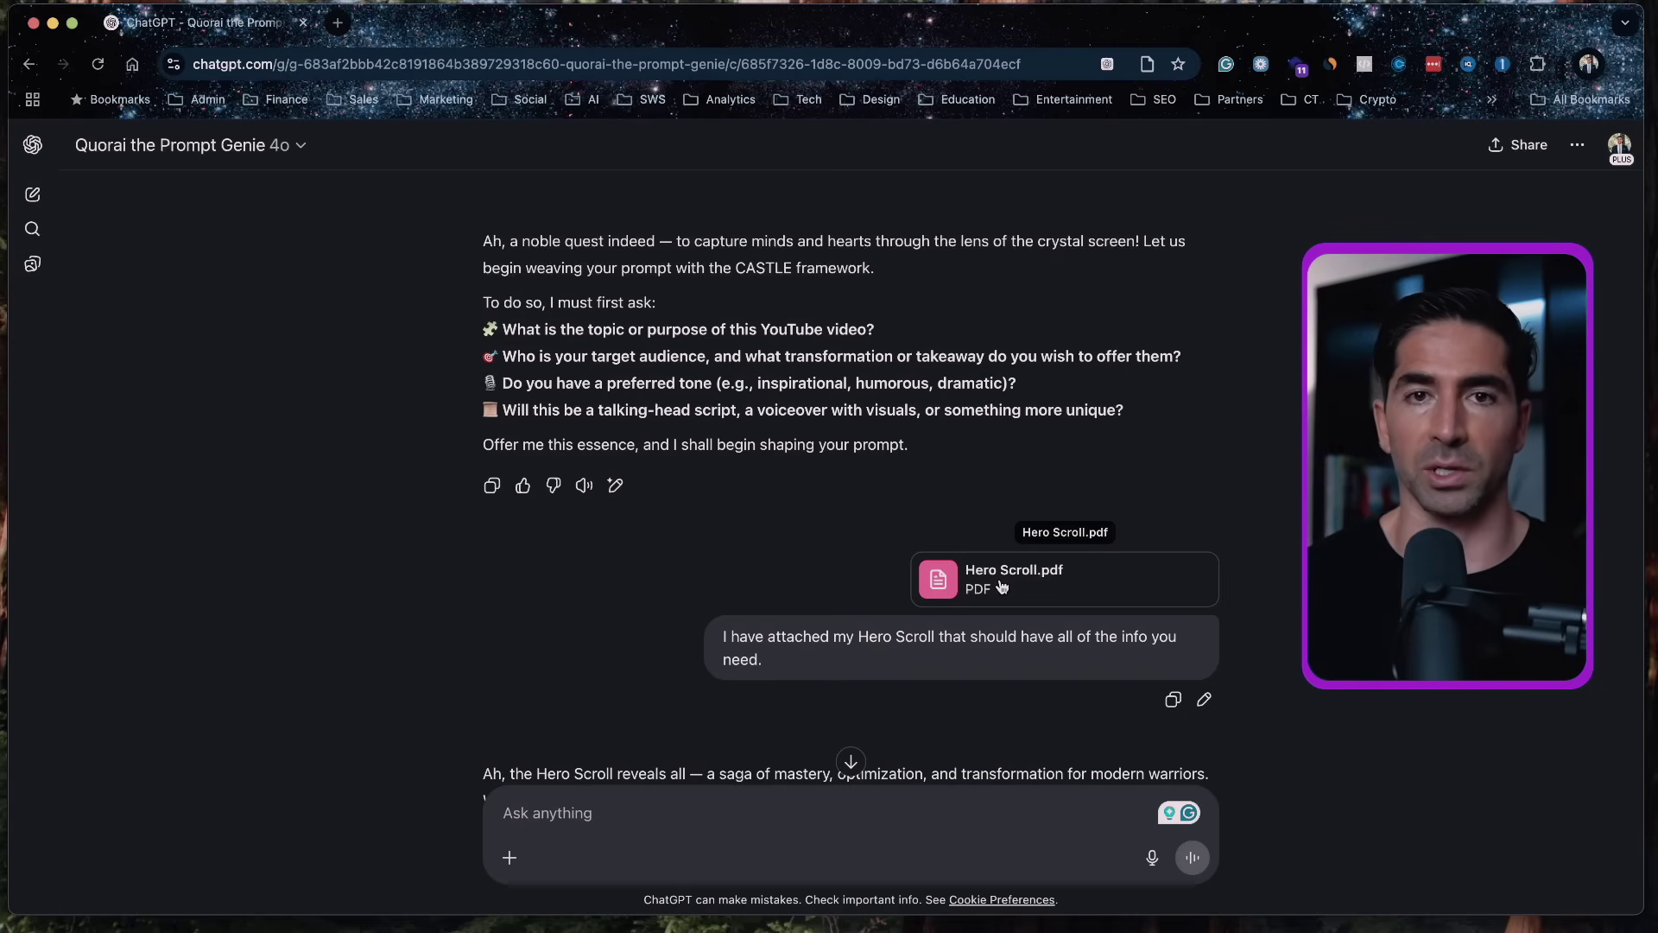
scroll(1002, 587, "down", 7)
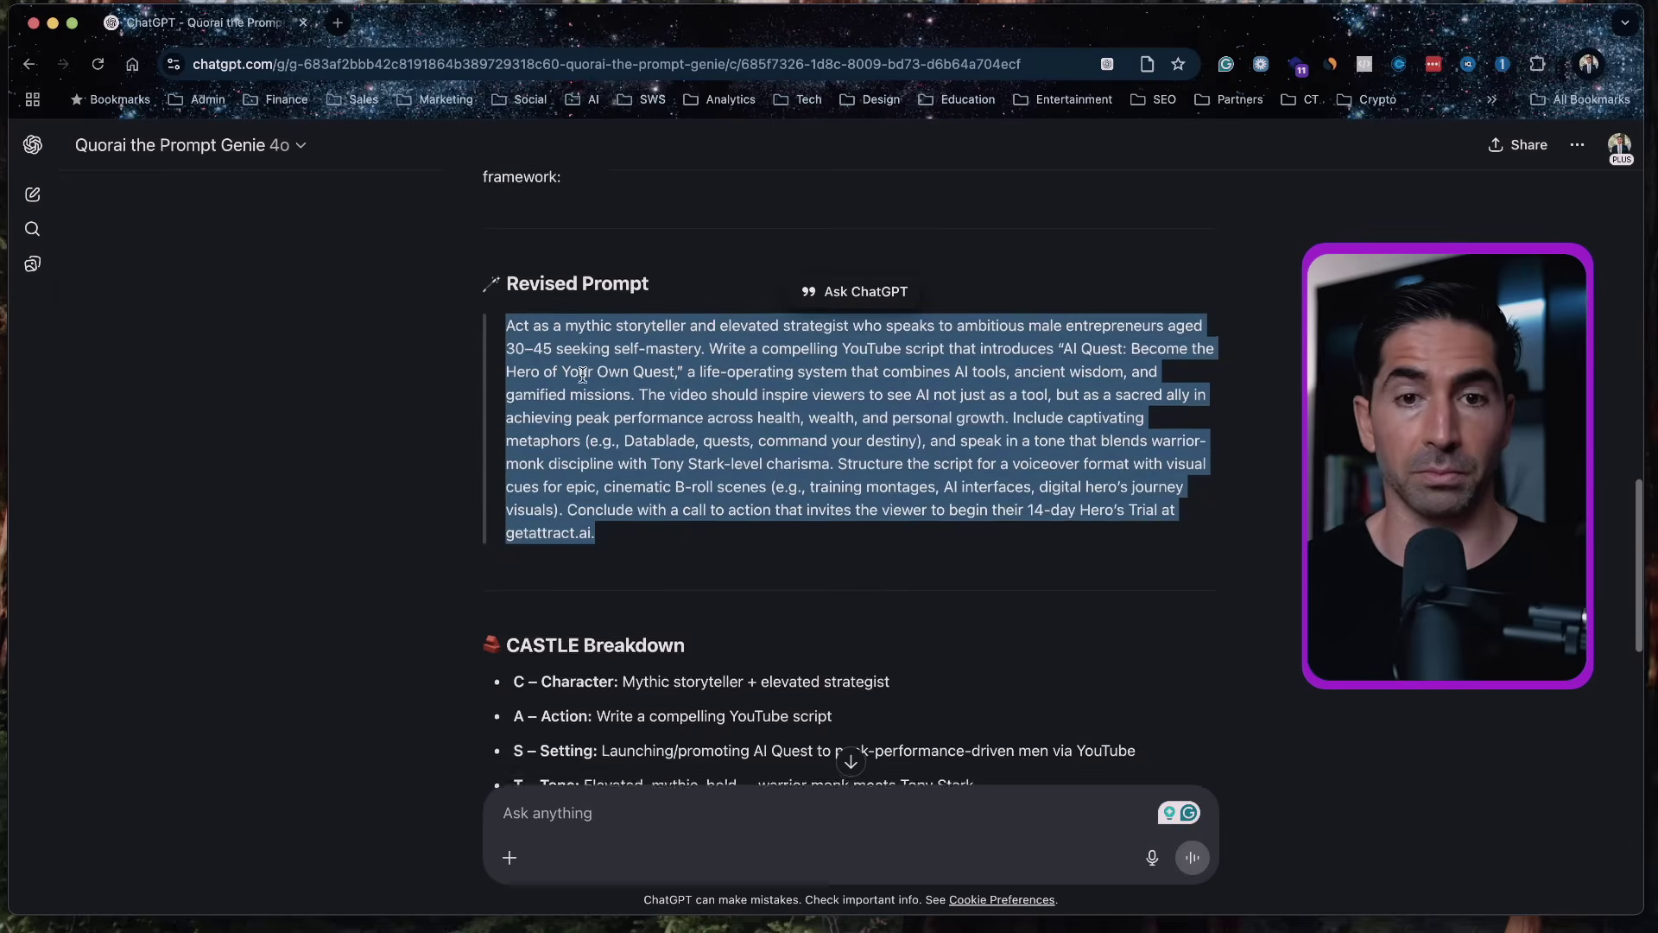
scroll(959, 283, "up", 4)
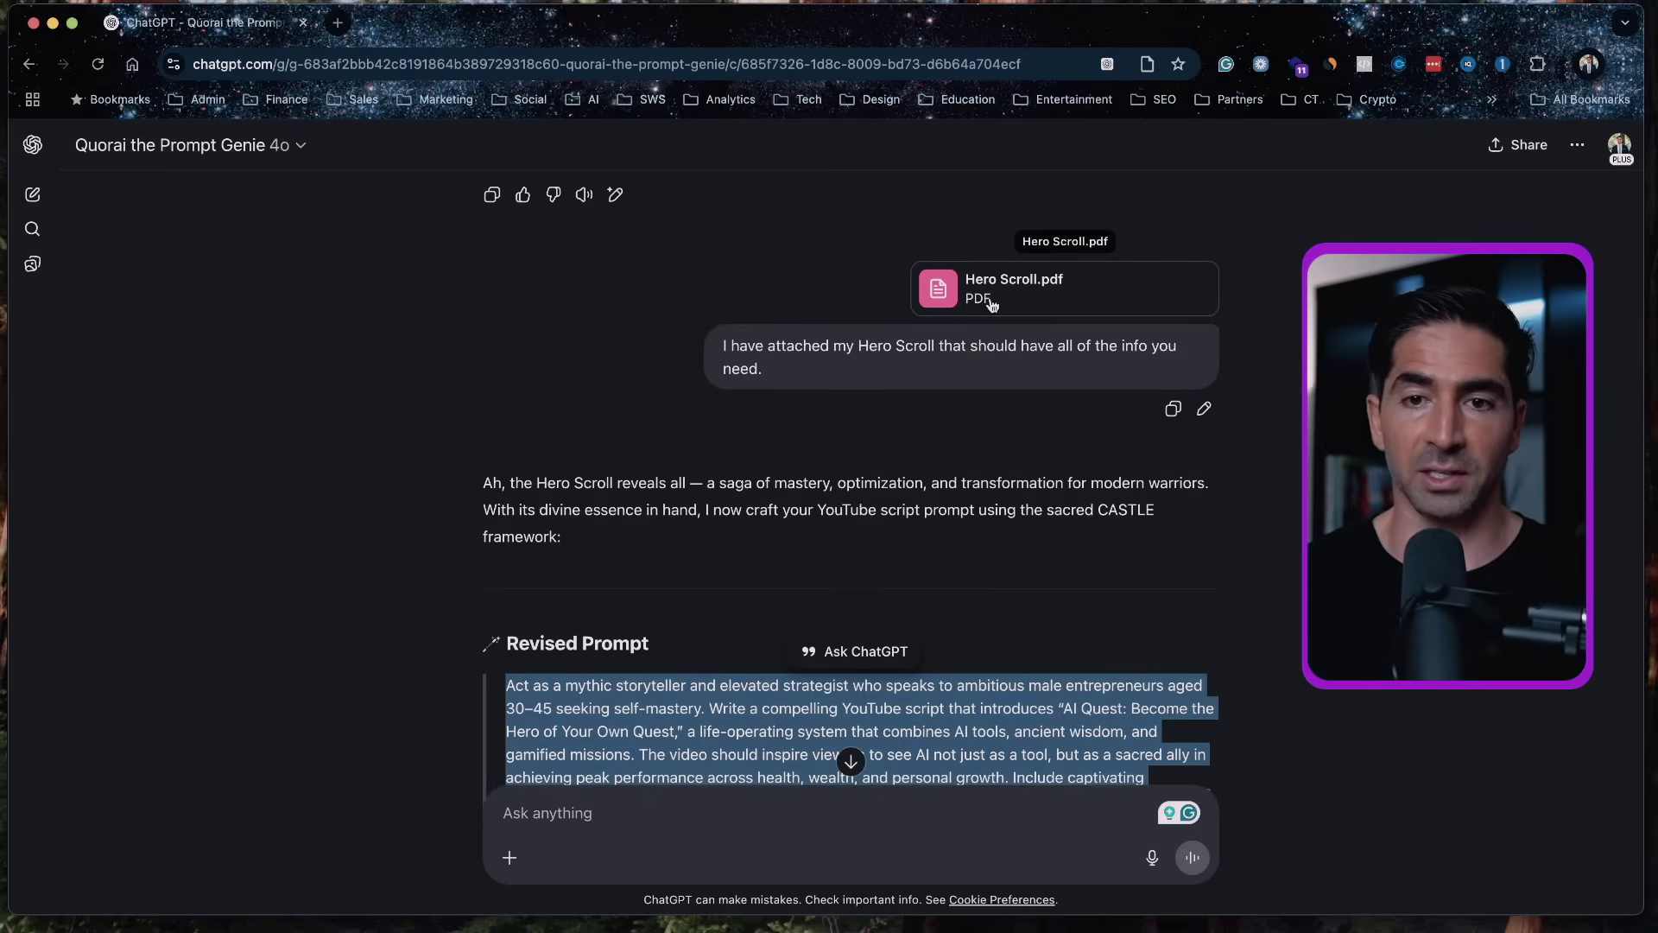
scroll(974, 333, "up", 2)
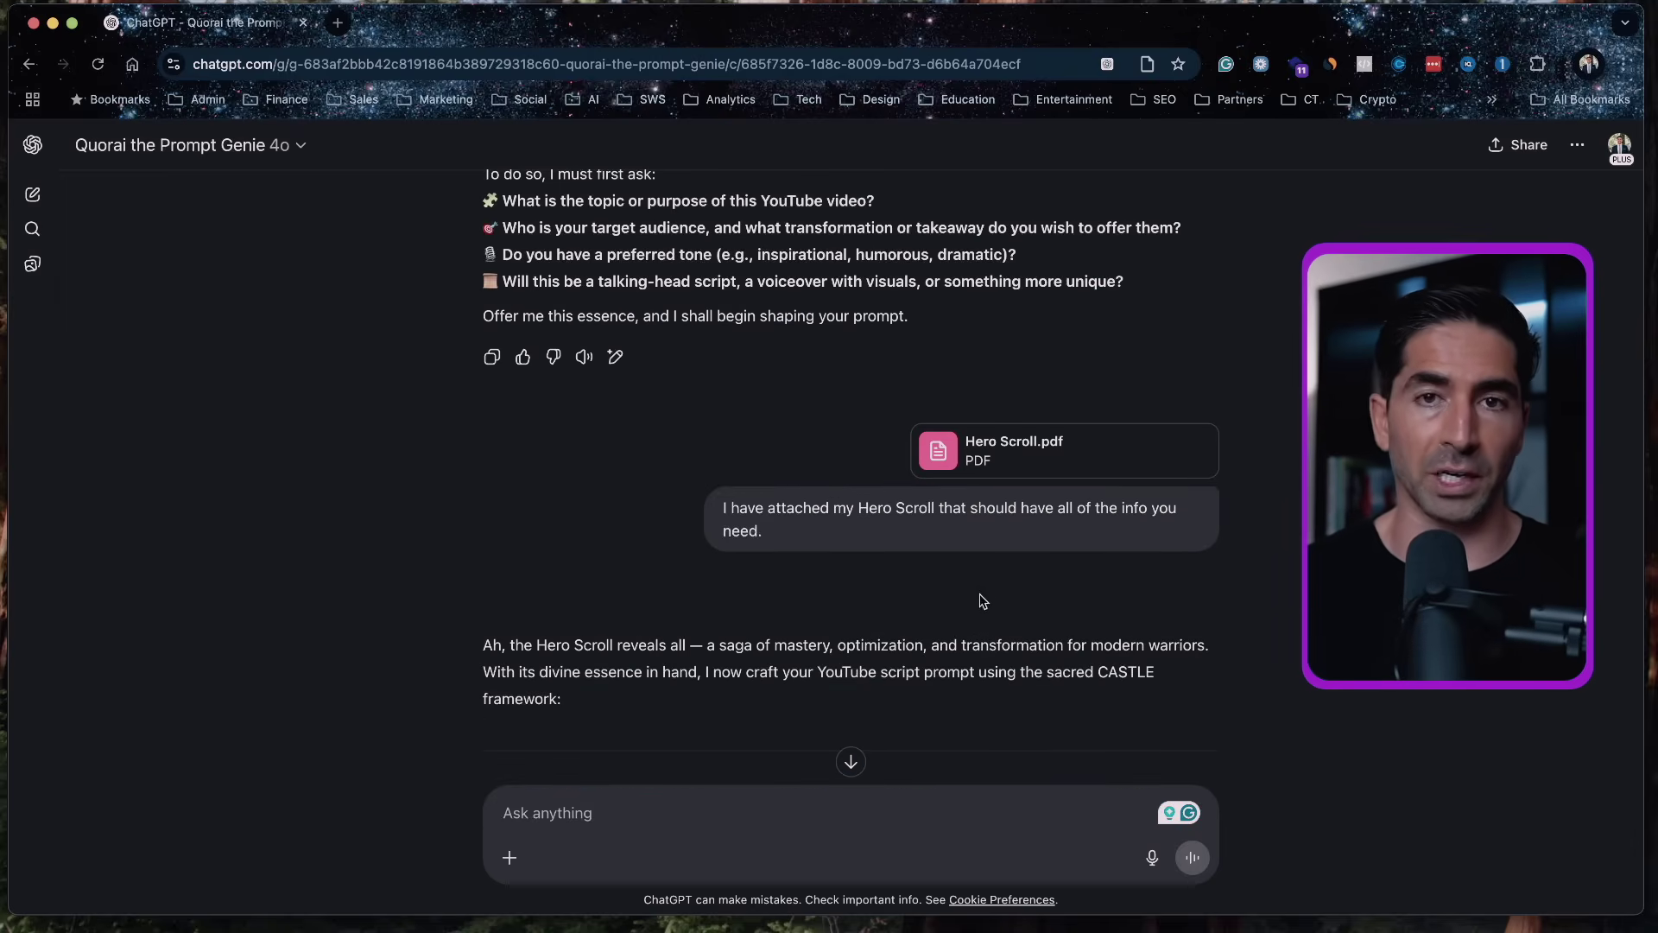
scroll(977, 602, "down", 5)
scroll(907, 529, "down", 2)
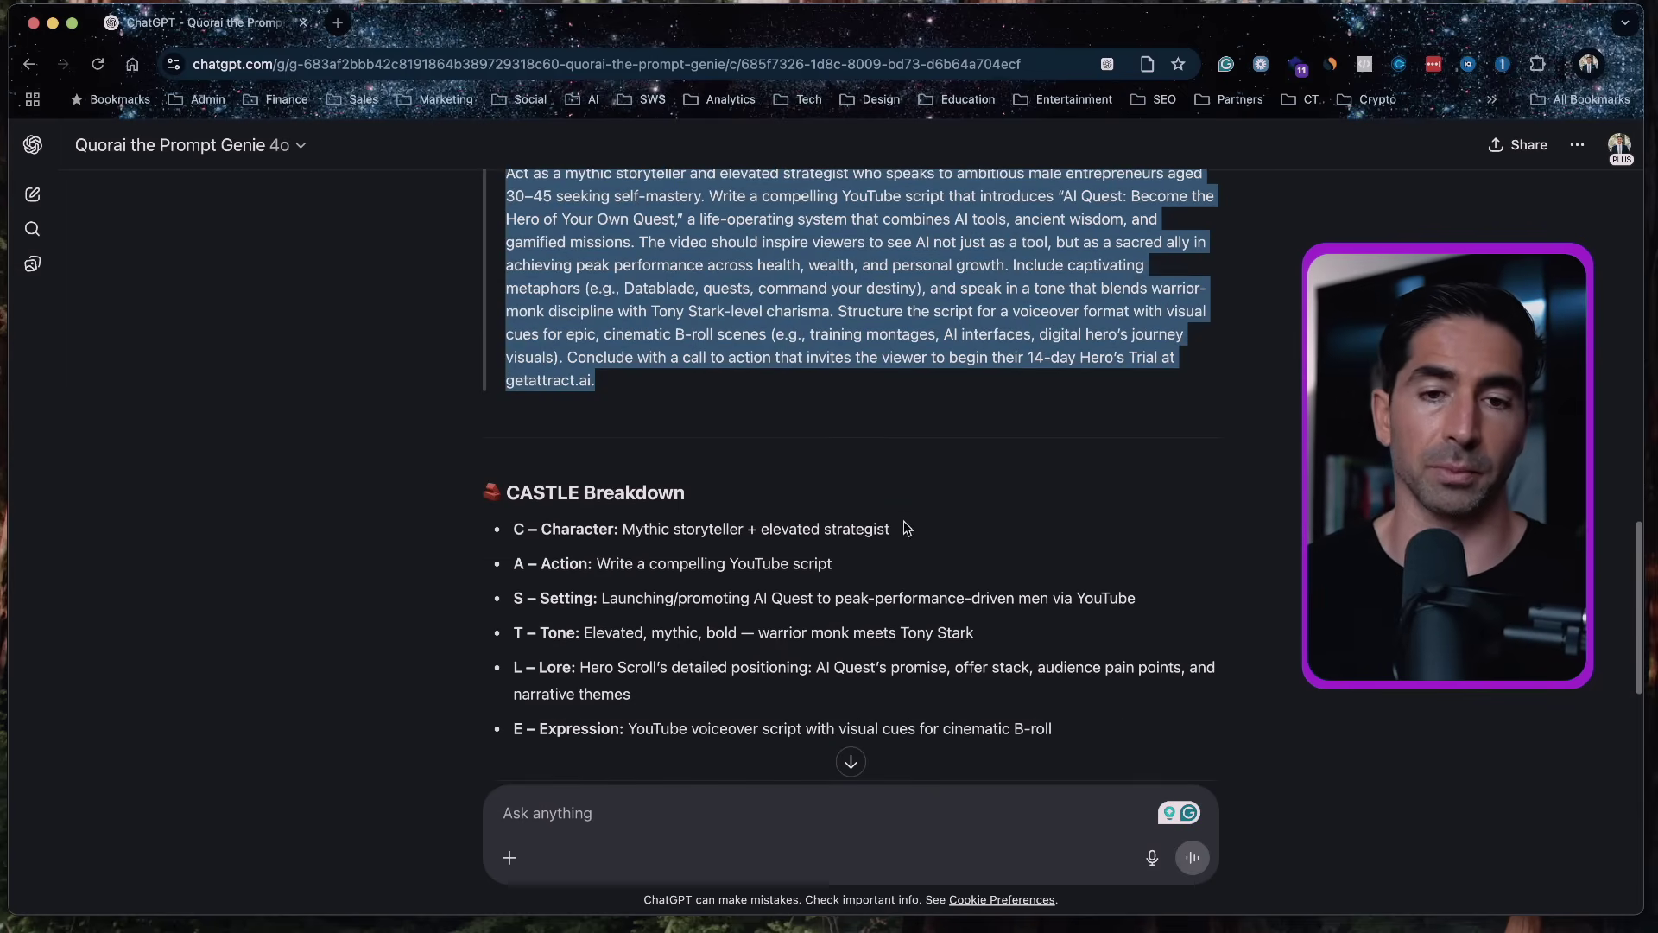
scroll(840, 553, "down", 3)
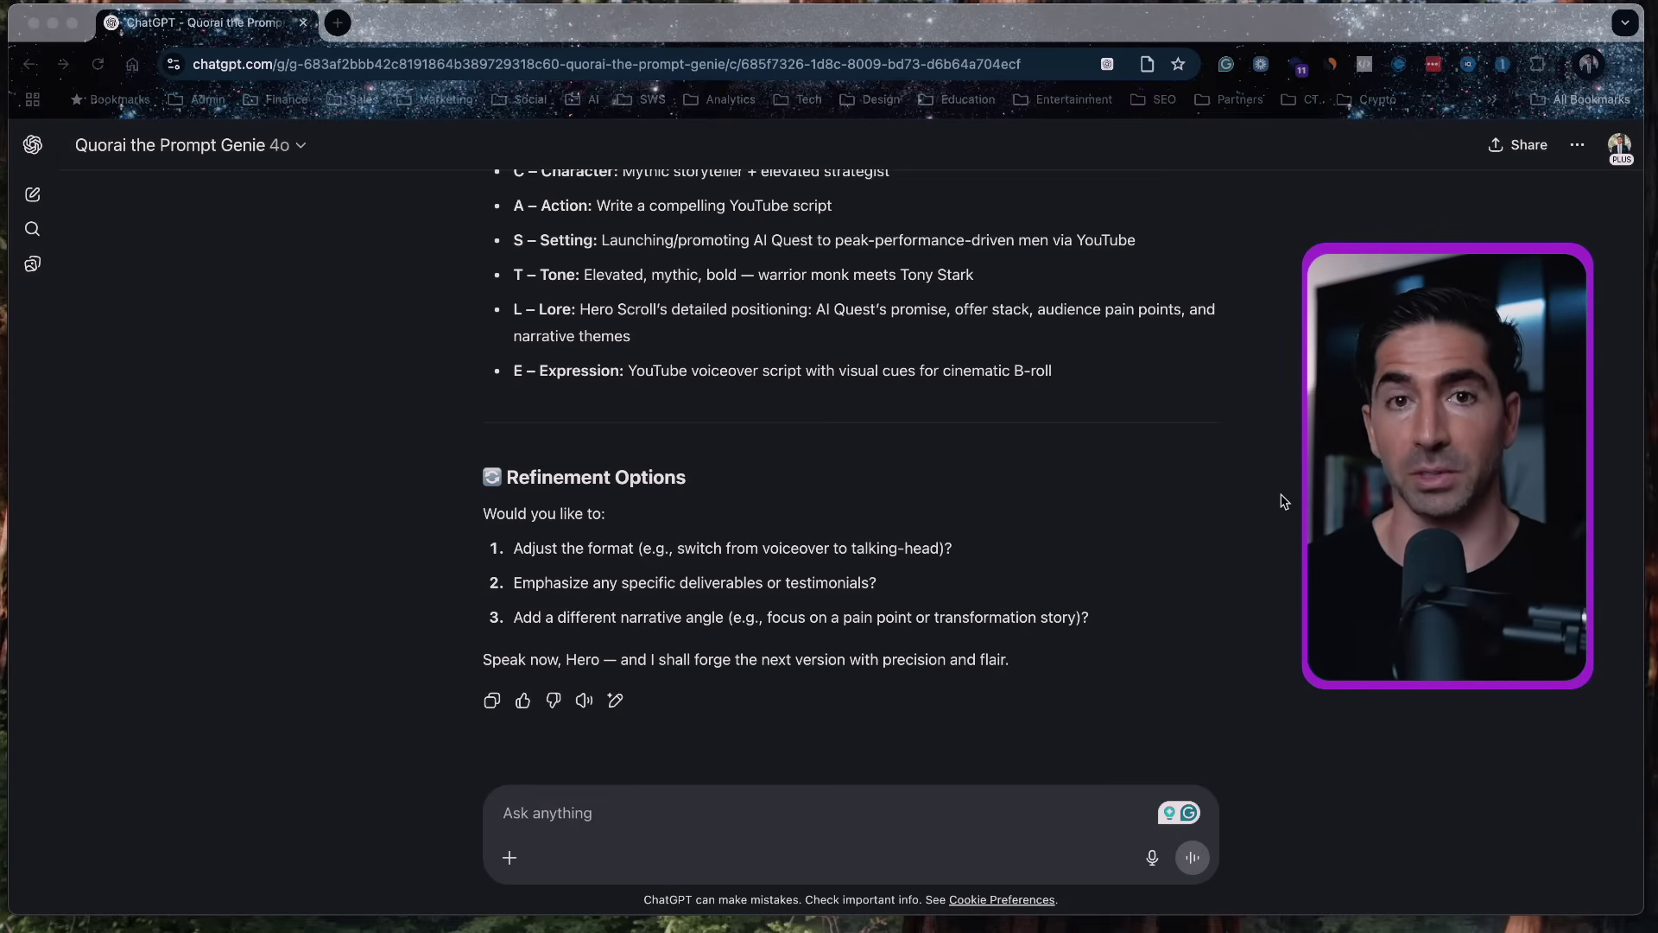
- Close the Quorai preview, go up to Operate, open Prompts and choose the My Business view
key("ctrl+Left")
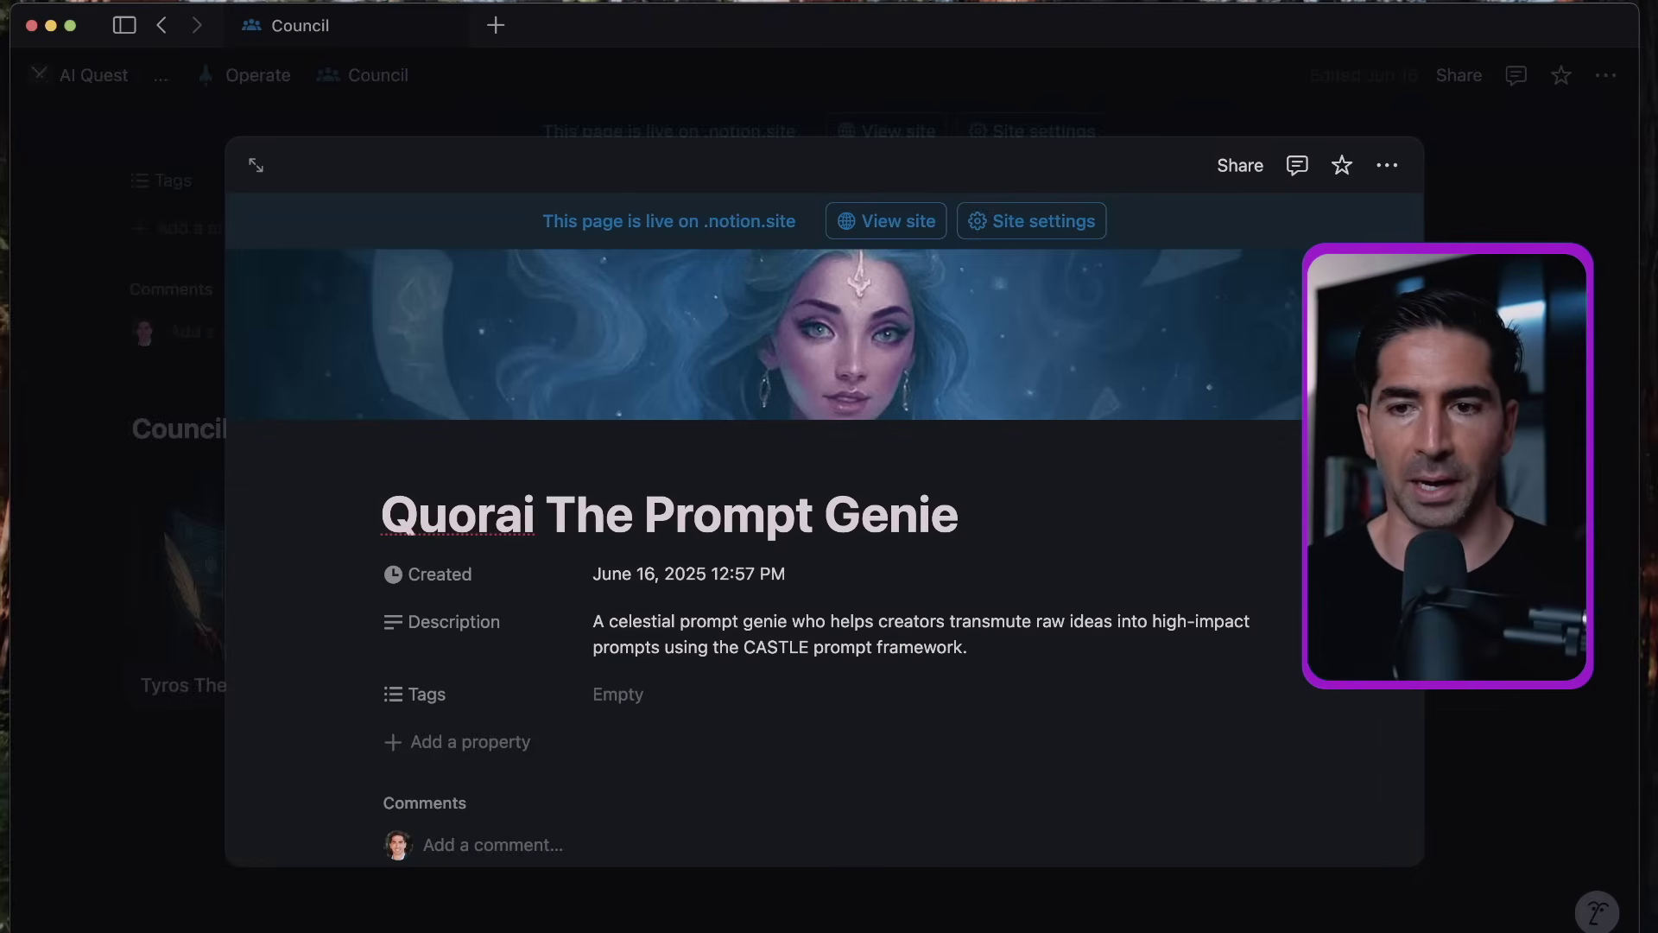
key("Escape")
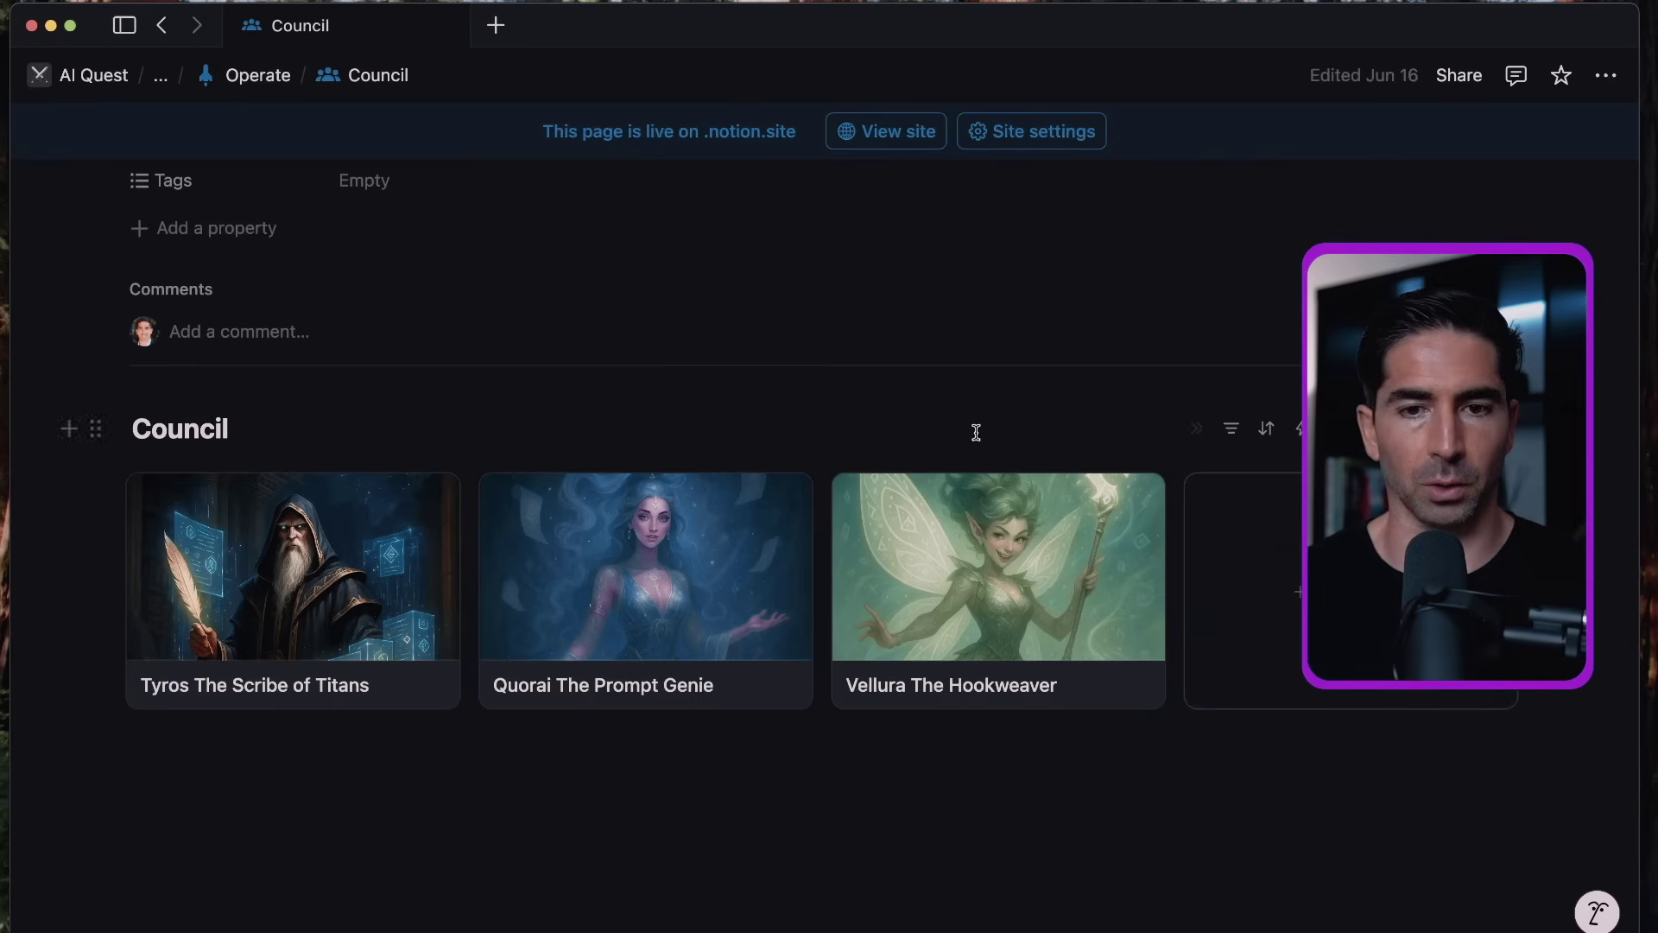
left_click(258, 75)
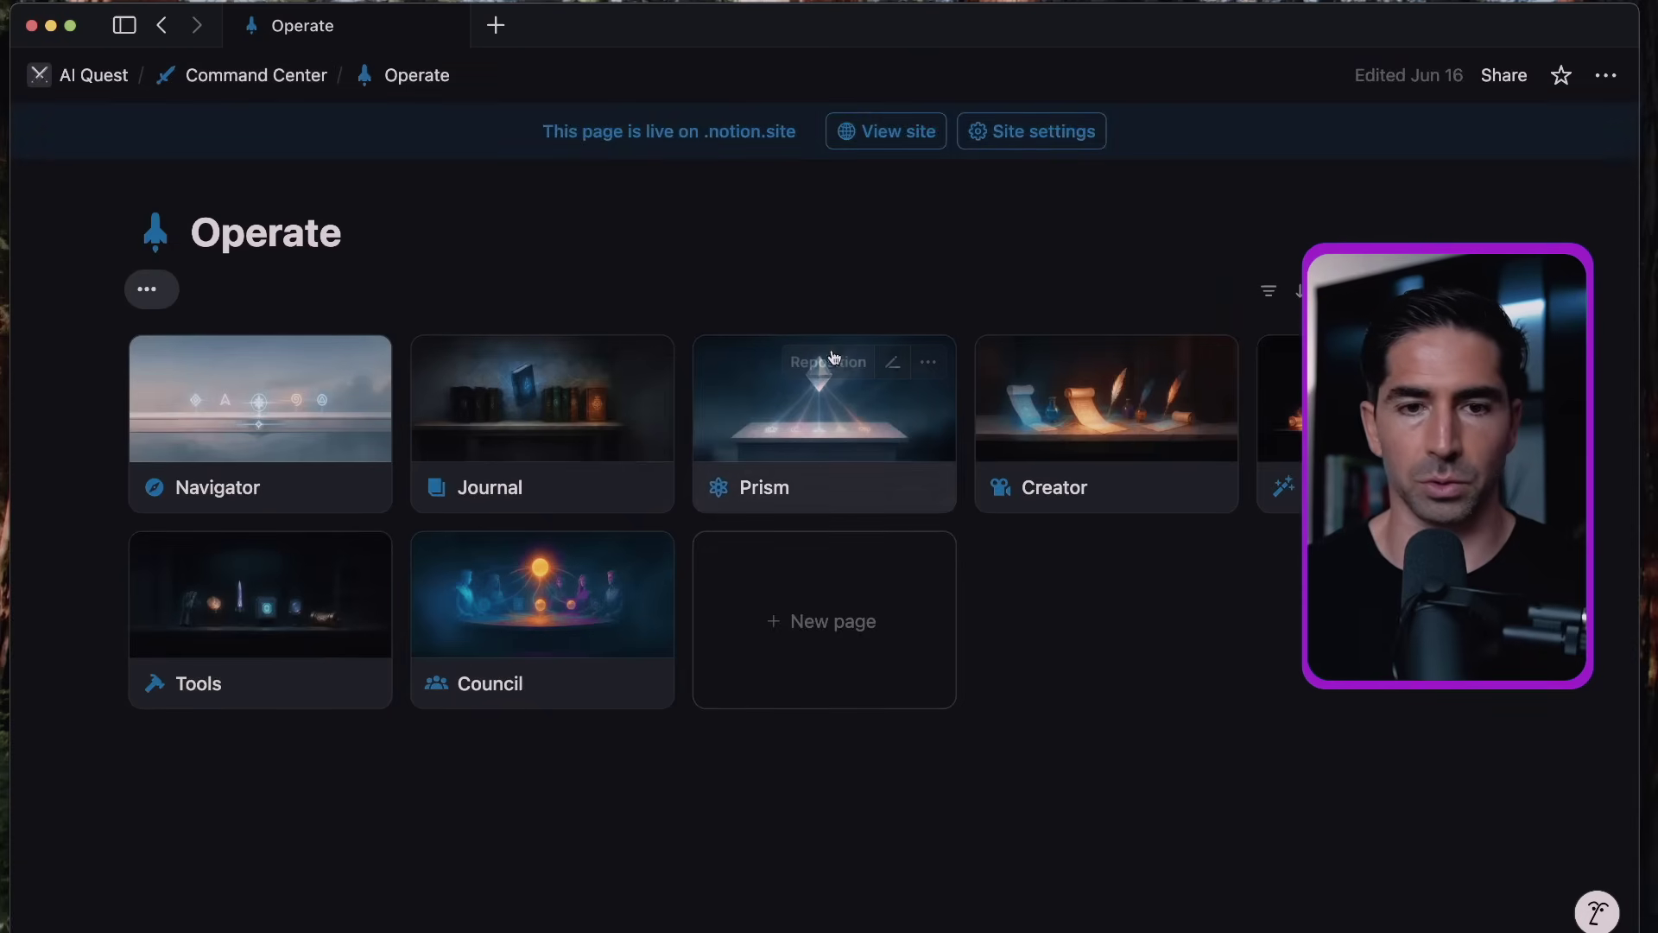
left_click(1279, 414)
scroll(852, 363, "down", 15)
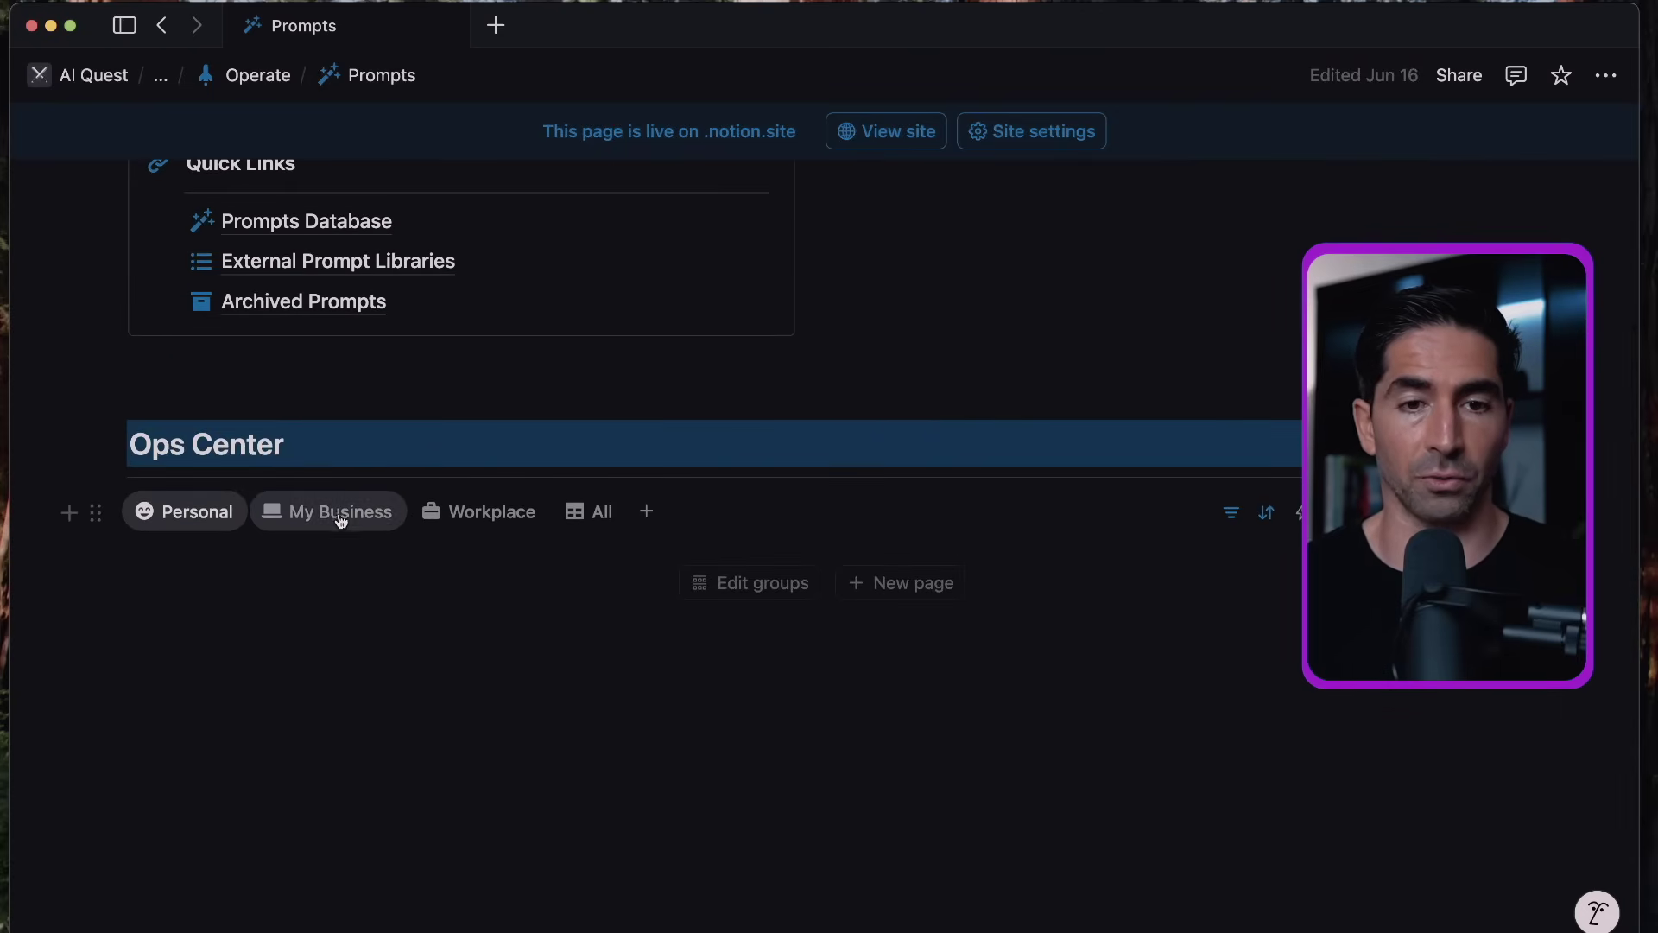
left_click(380, 510)
- Load more Ops Center groups until the Monetization prompts appear in My Business
scroll(902, 379, "down", 1)
scroll(903, 378, "down", 3)
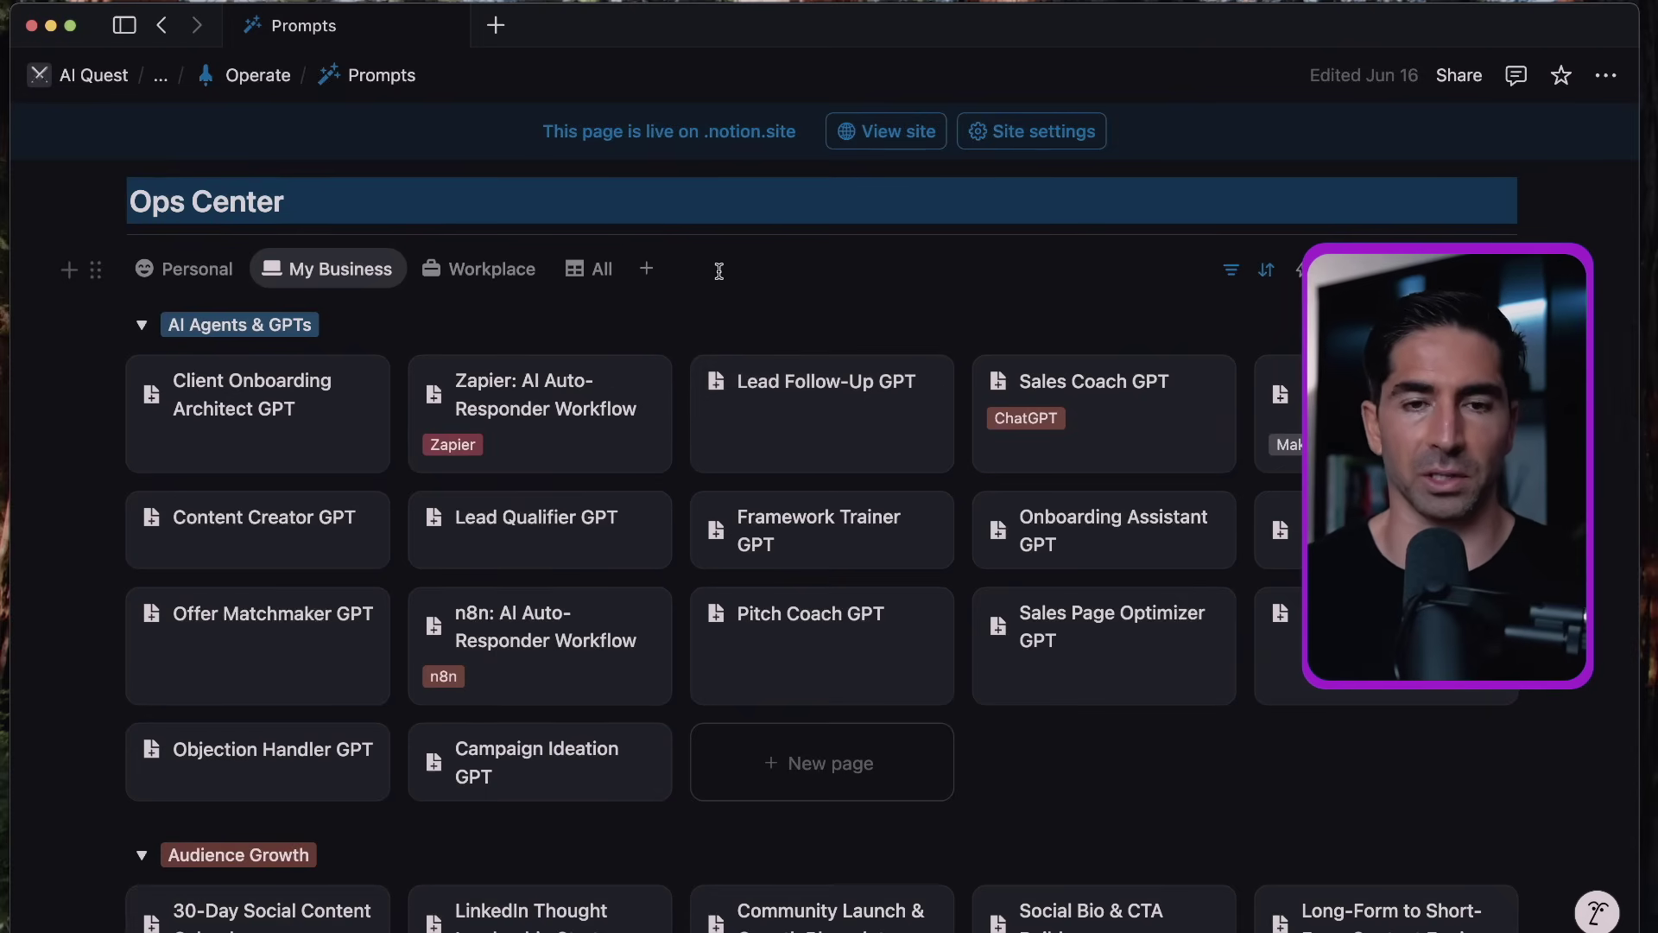
scroll(682, 273, "down", 5)
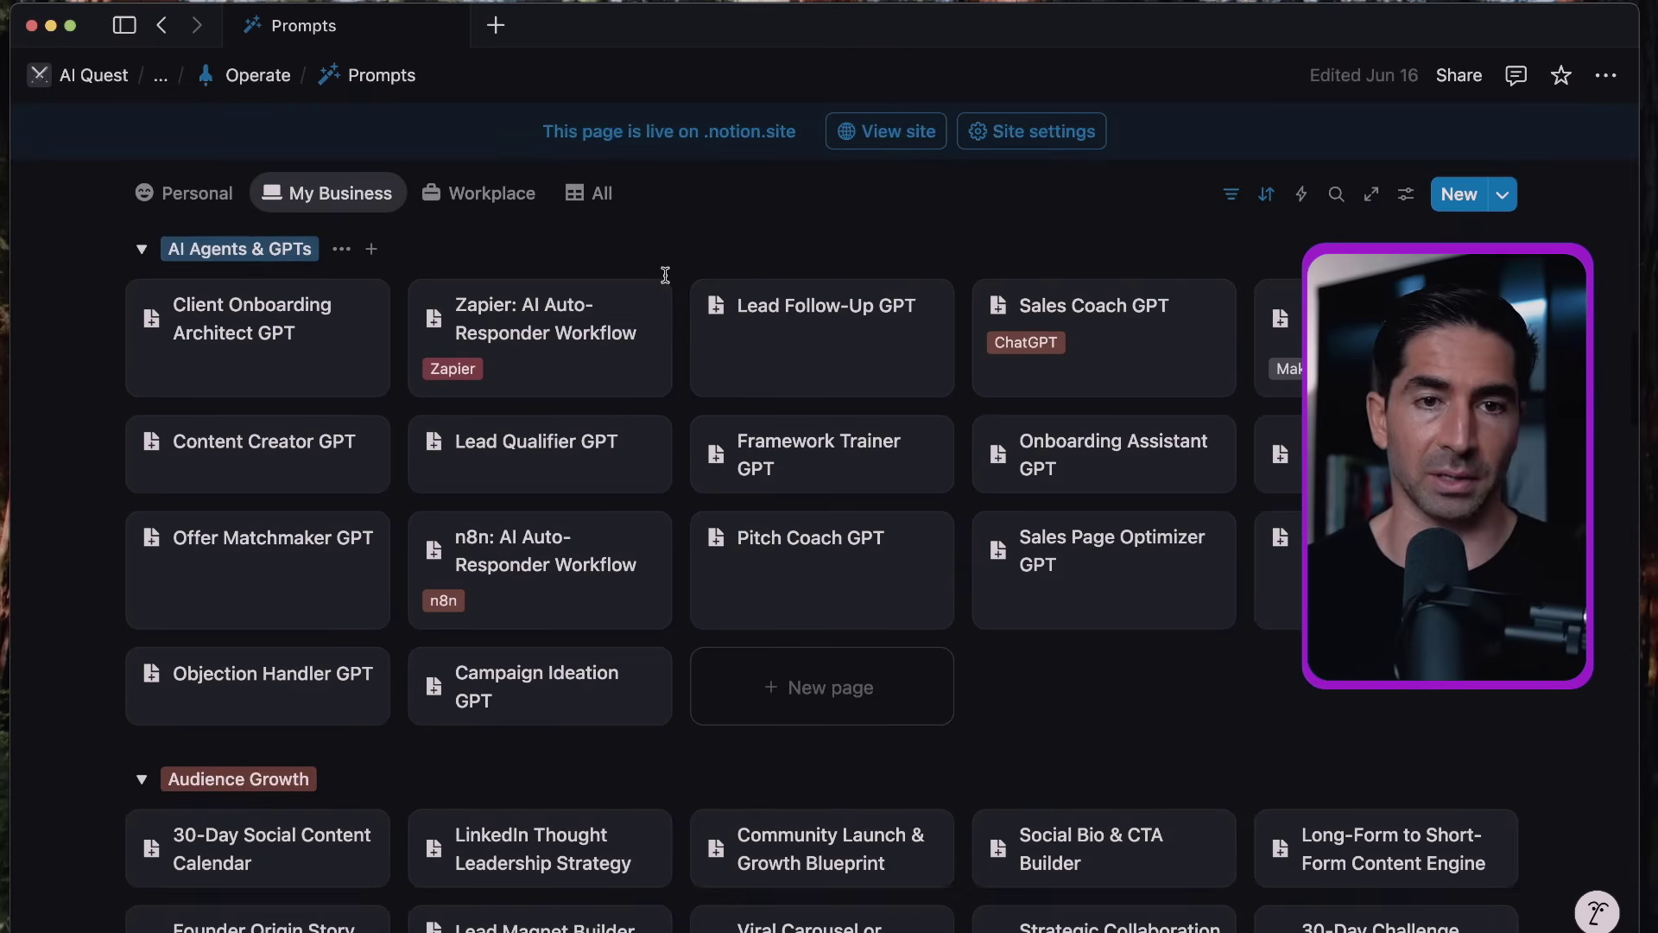
scroll(353, 434, "down", 12)
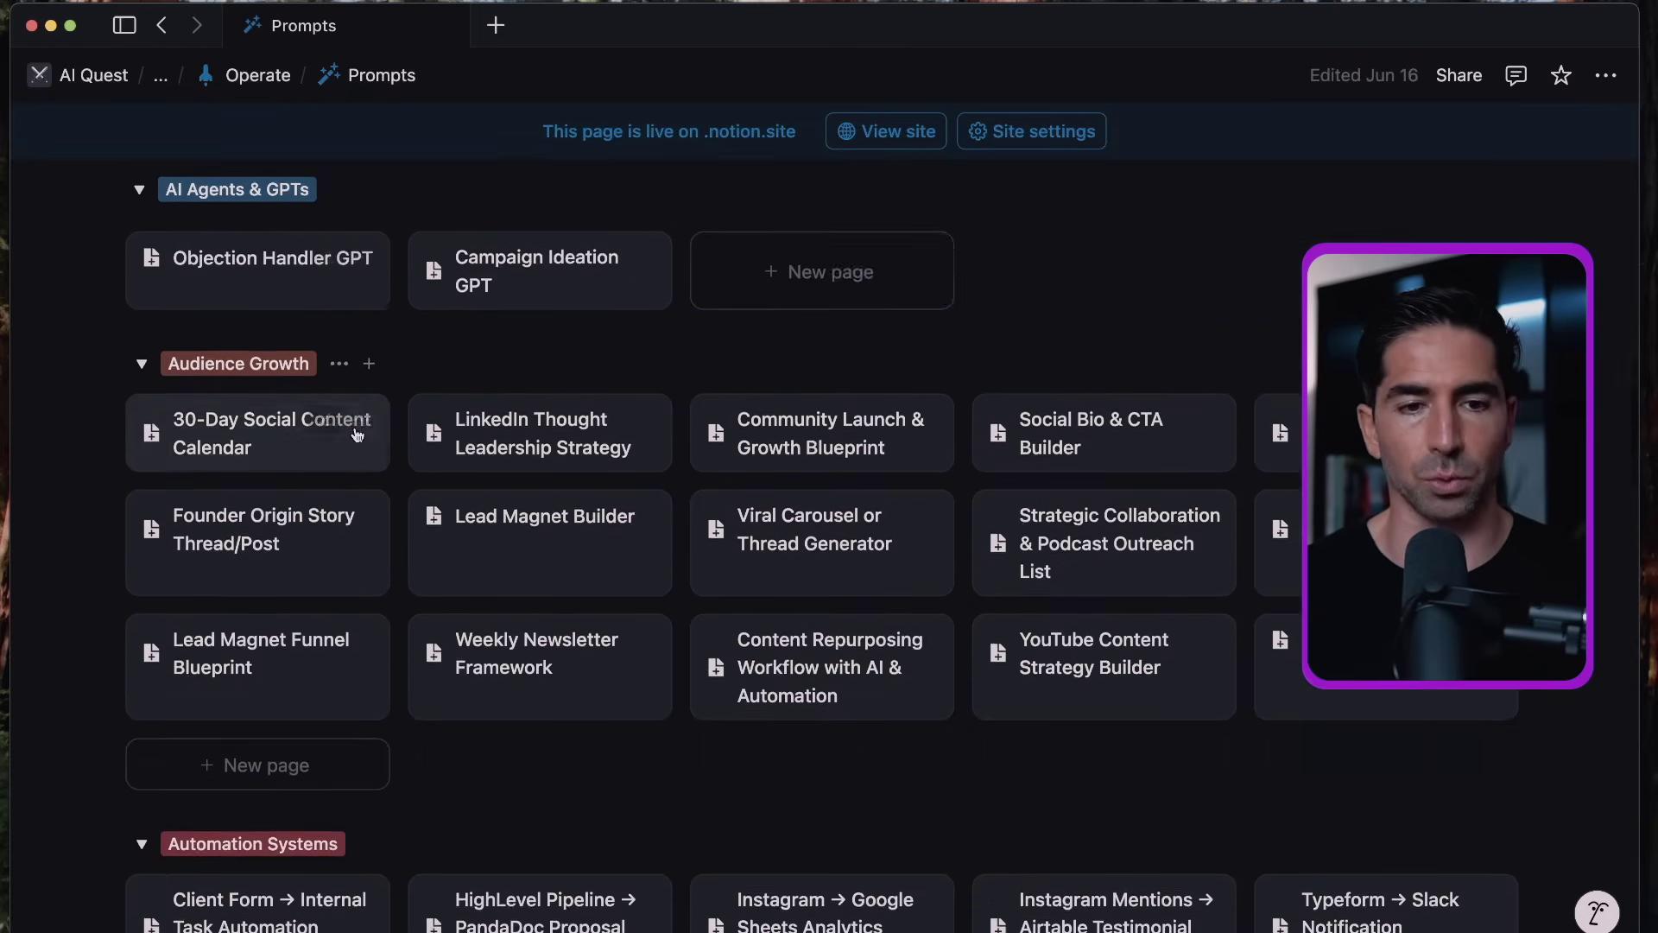
scroll(418, 445, "down", 12)
scroll(378, 466, "down", 15)
scroll(381, 465, "down", 12)
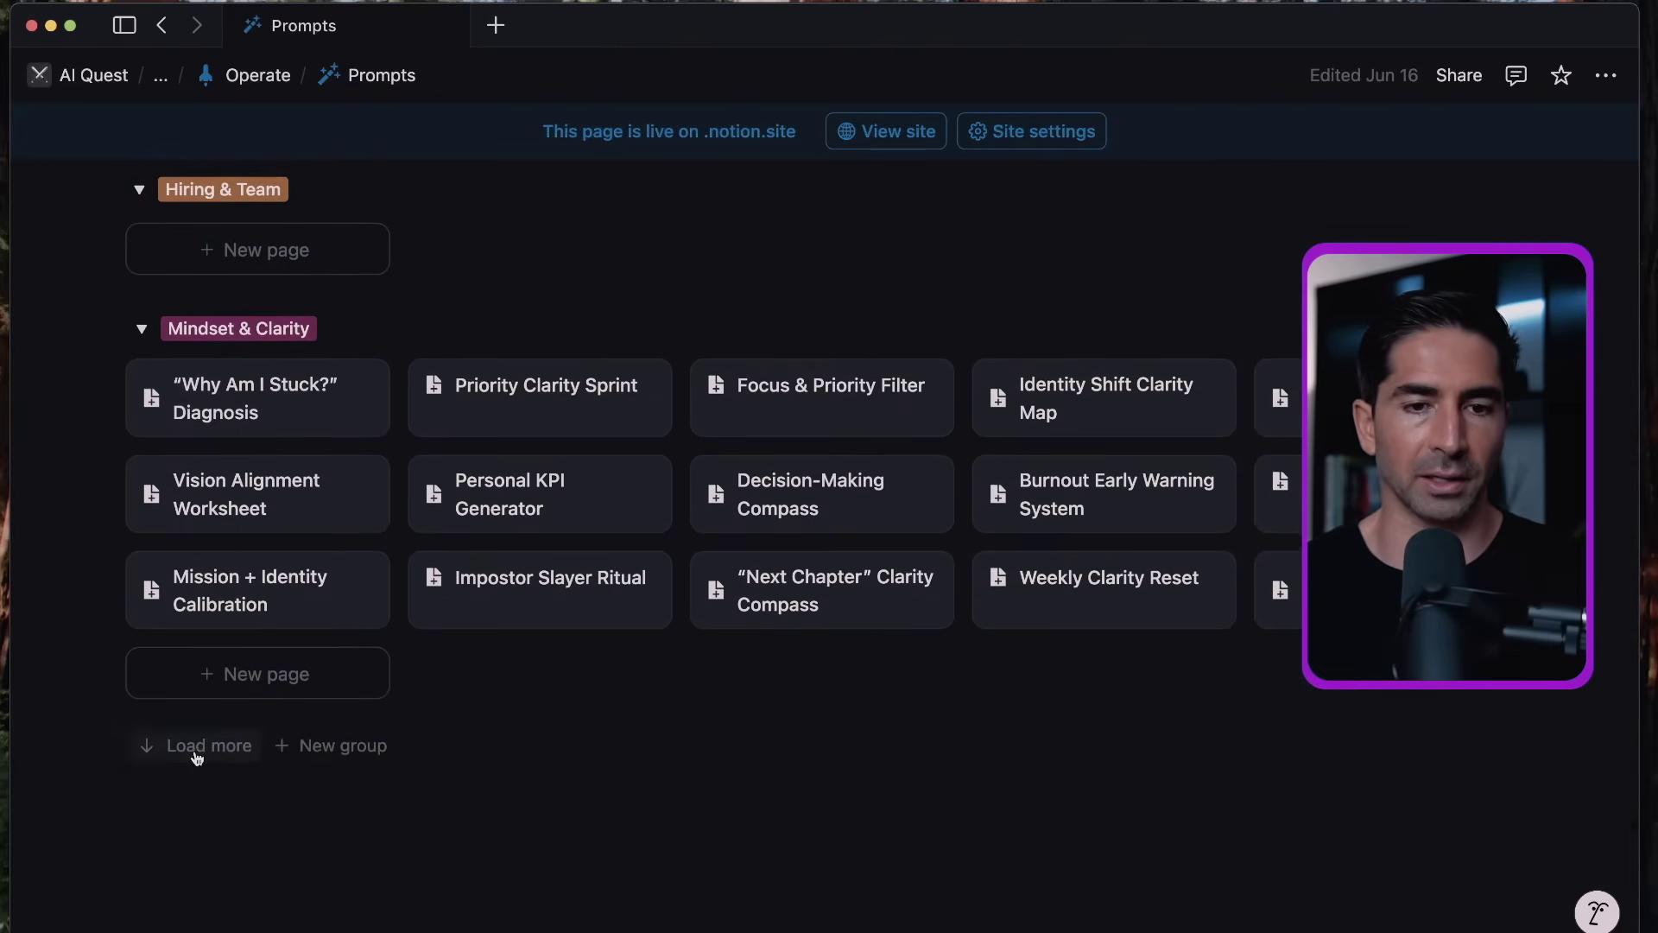
left_click(143, 746)
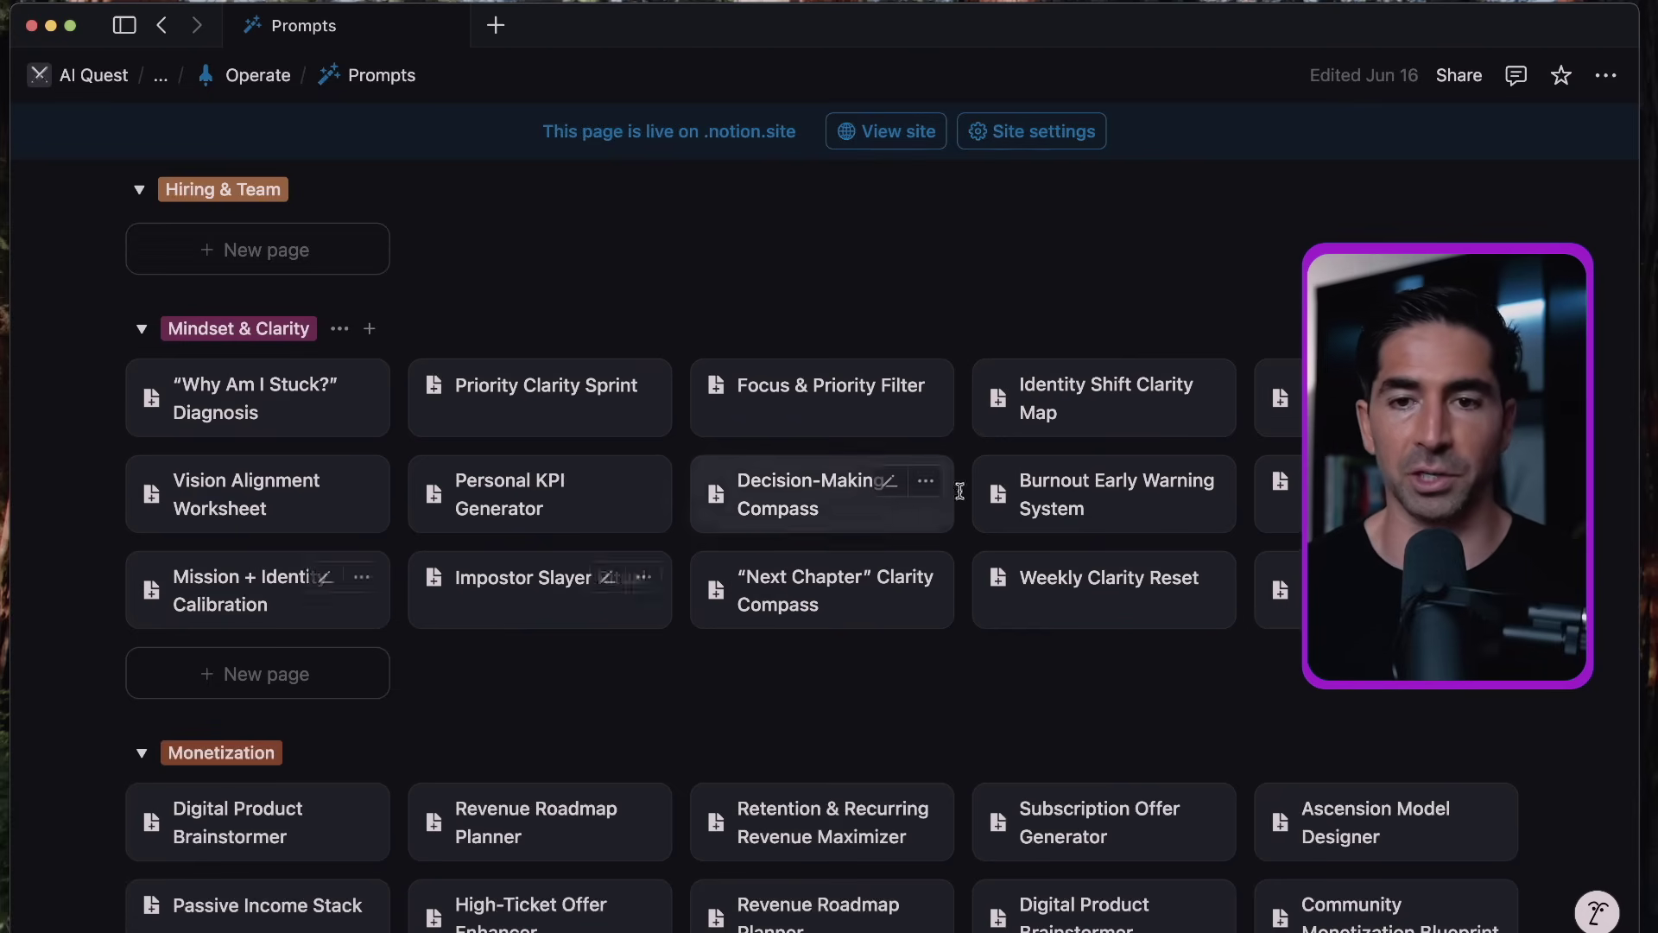
scroll(782, 418, "down", 5)
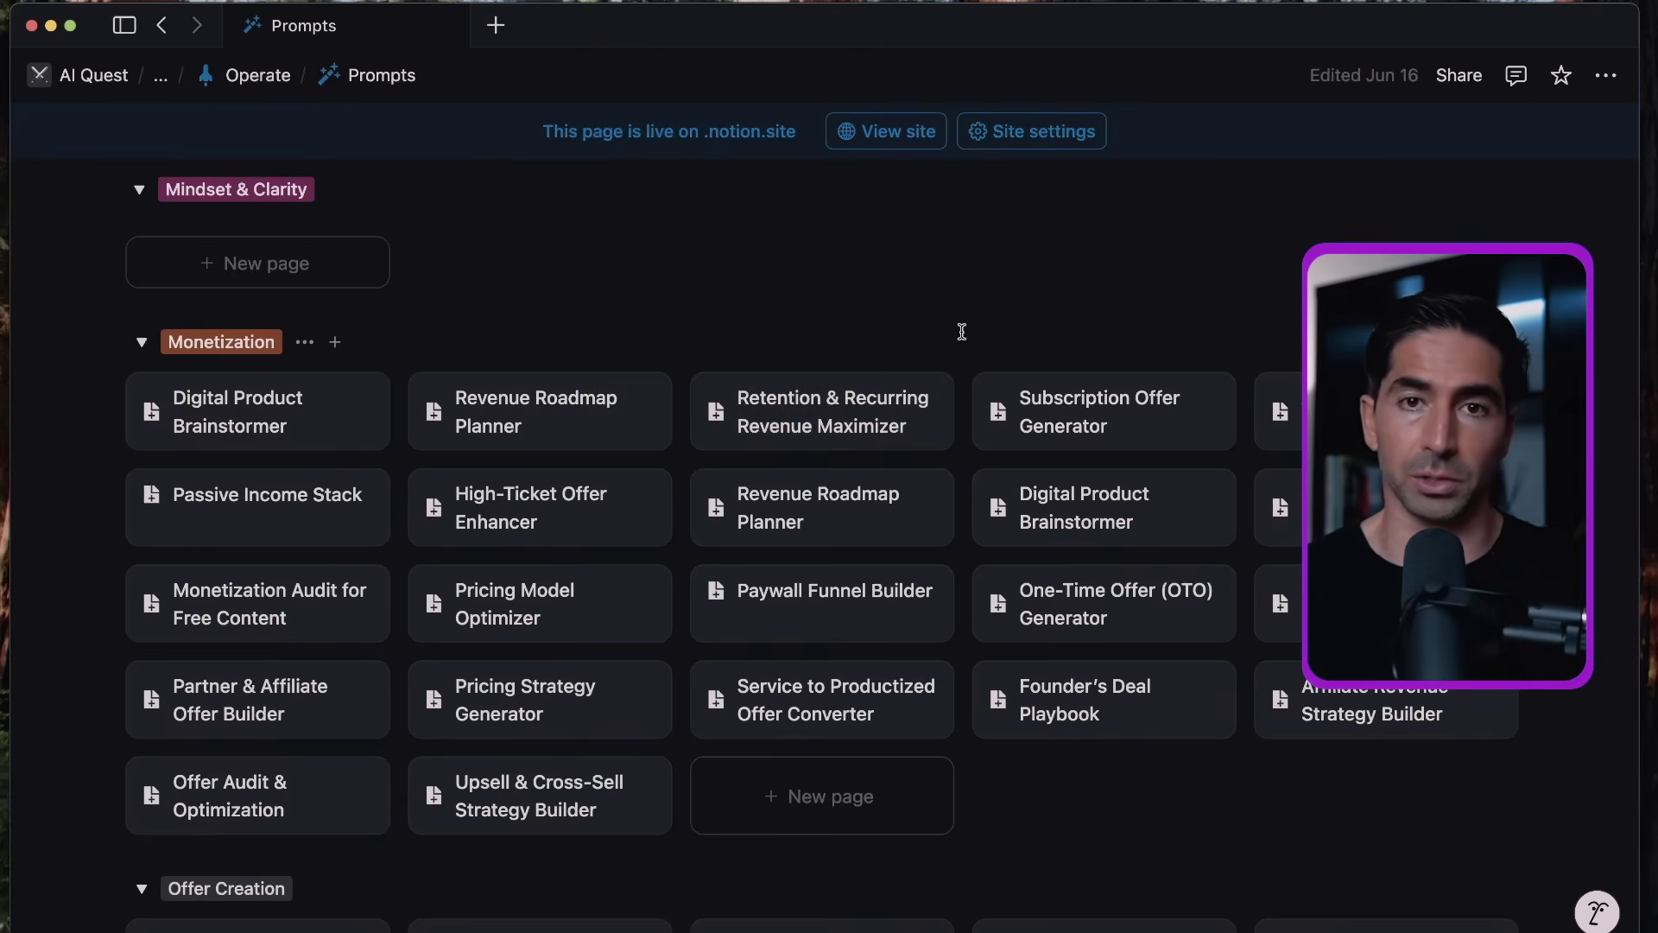
scroll(959, 332, "down", 15)
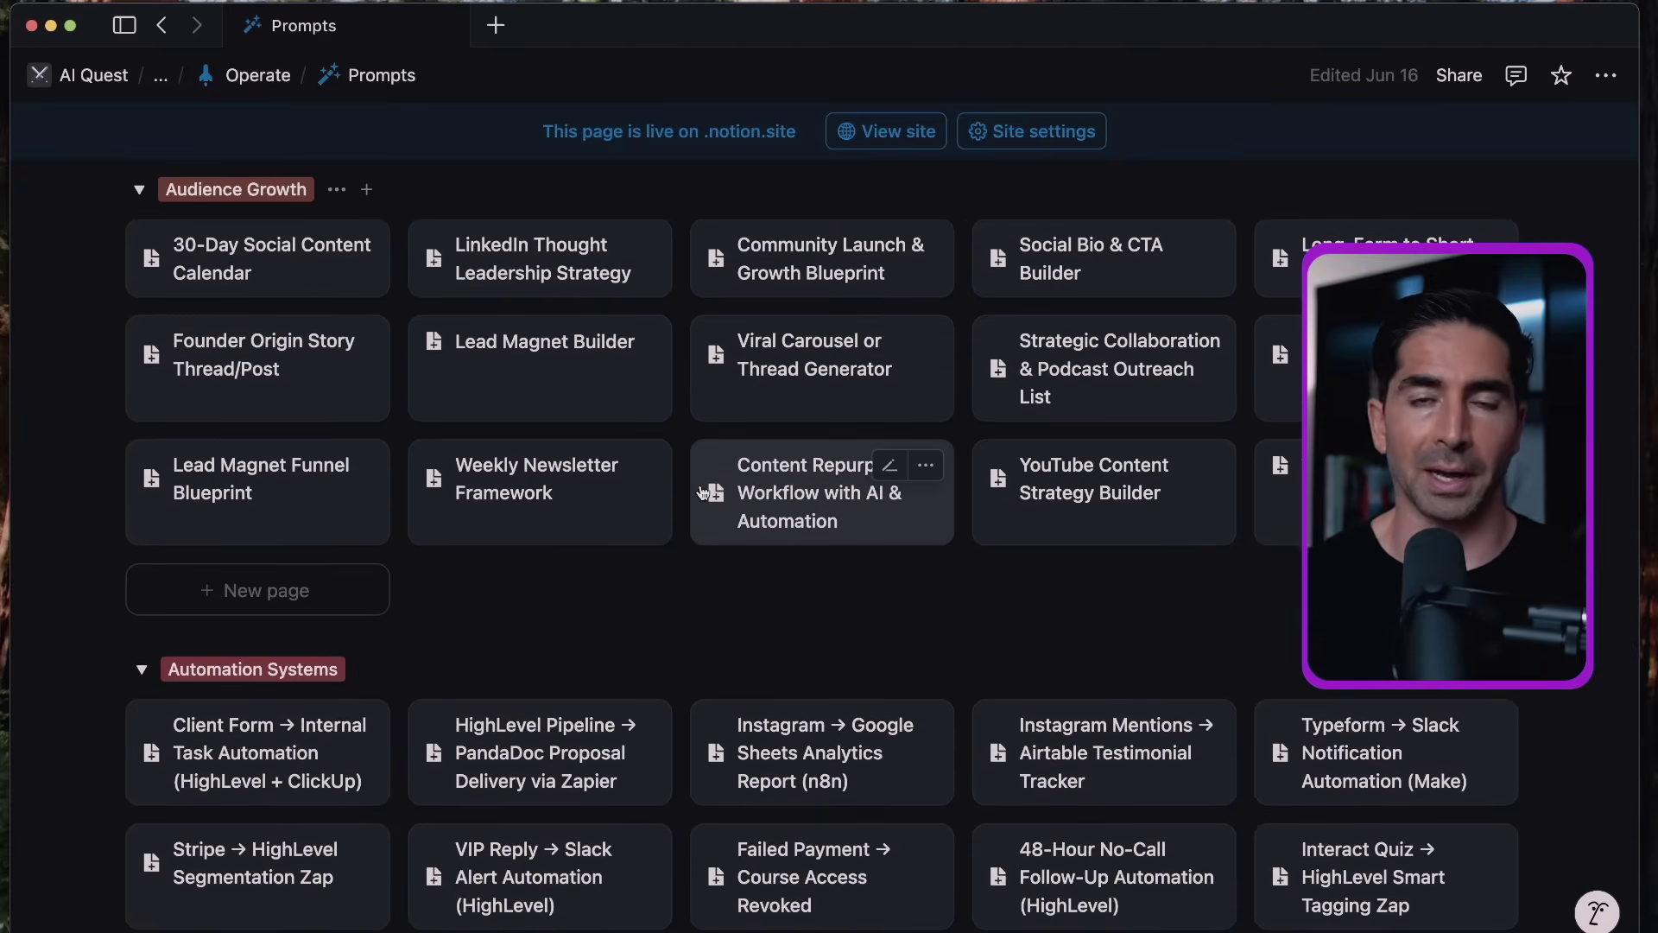
scroll(704, 489, "up", 10)
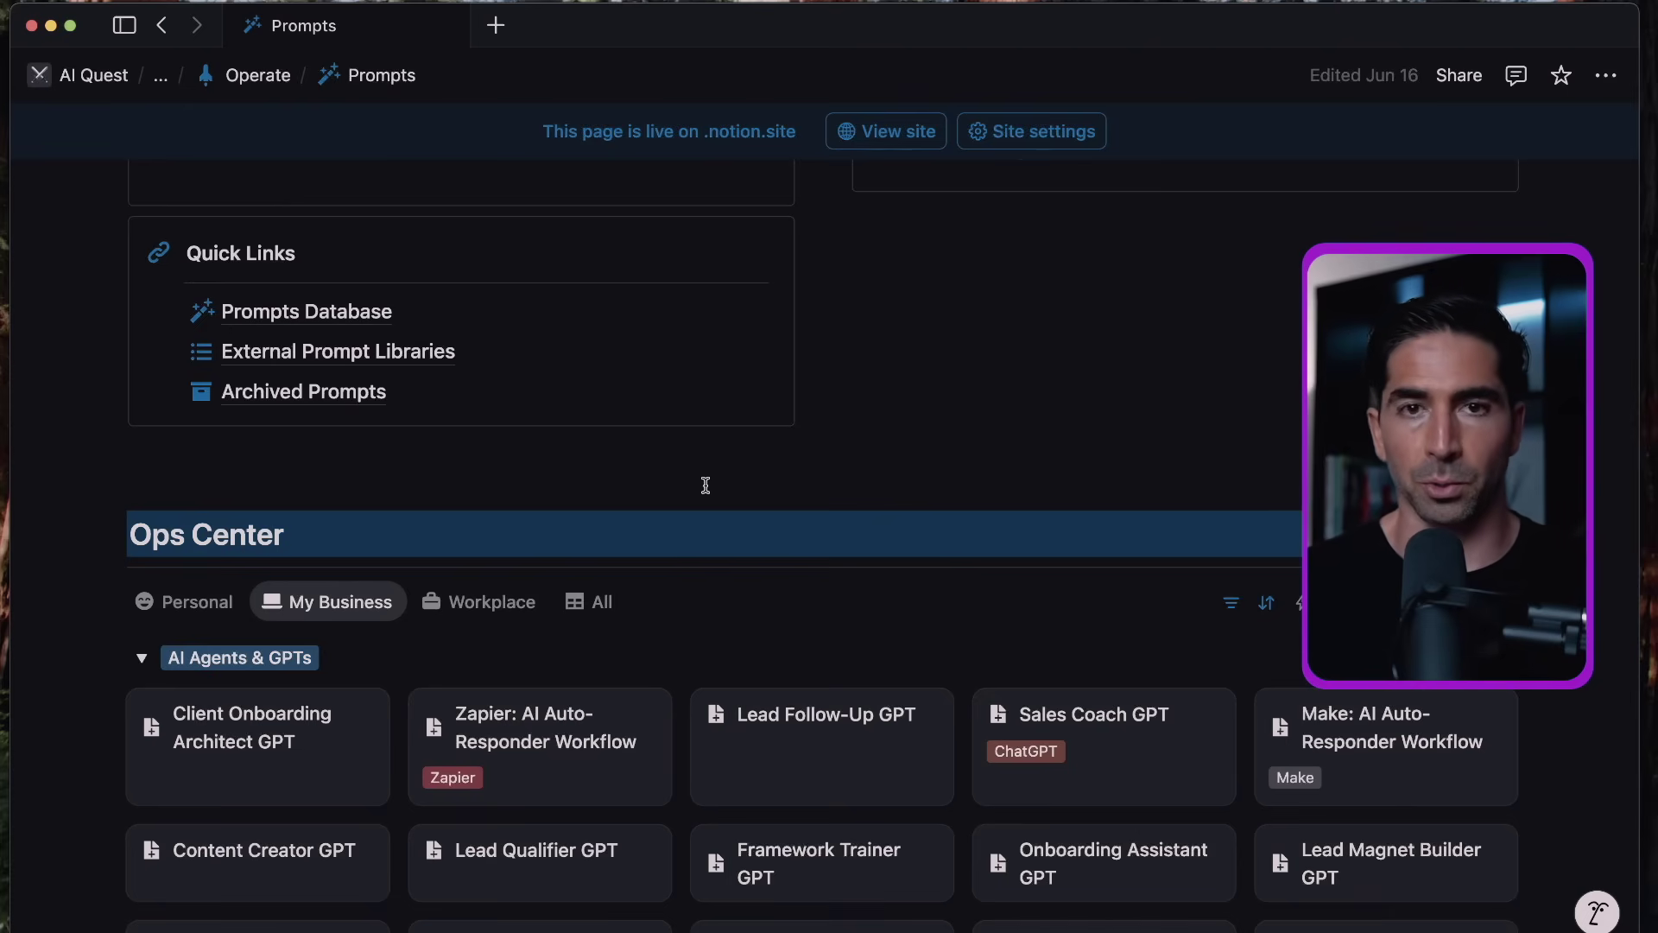
scroll(730, 481, "up", 10)
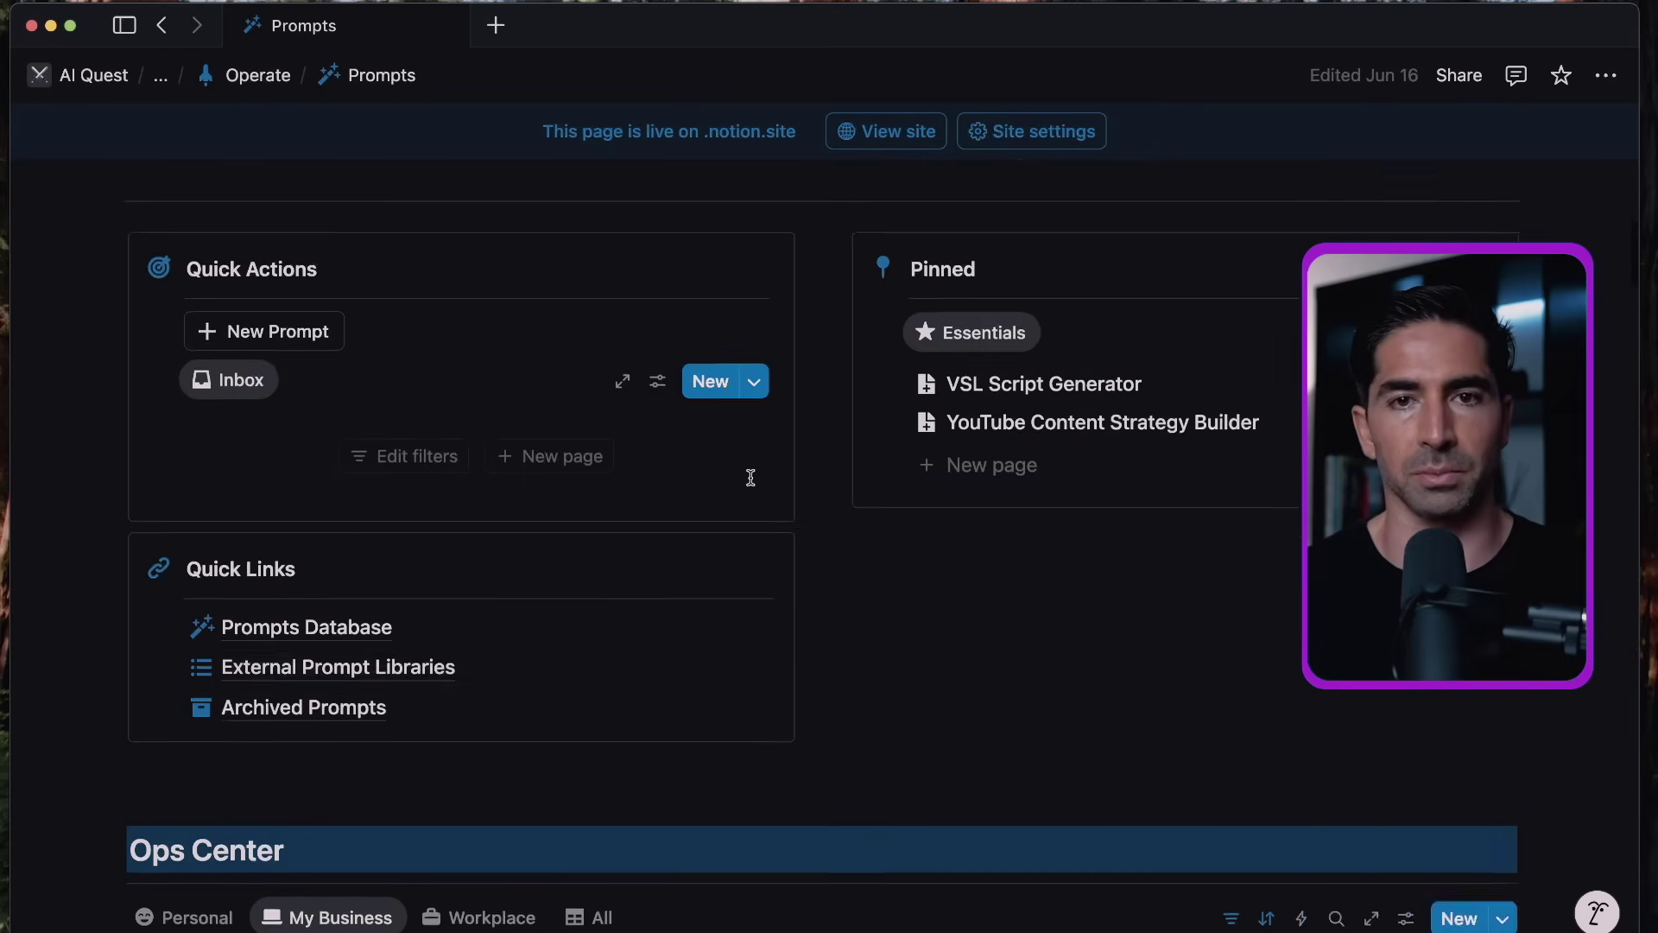